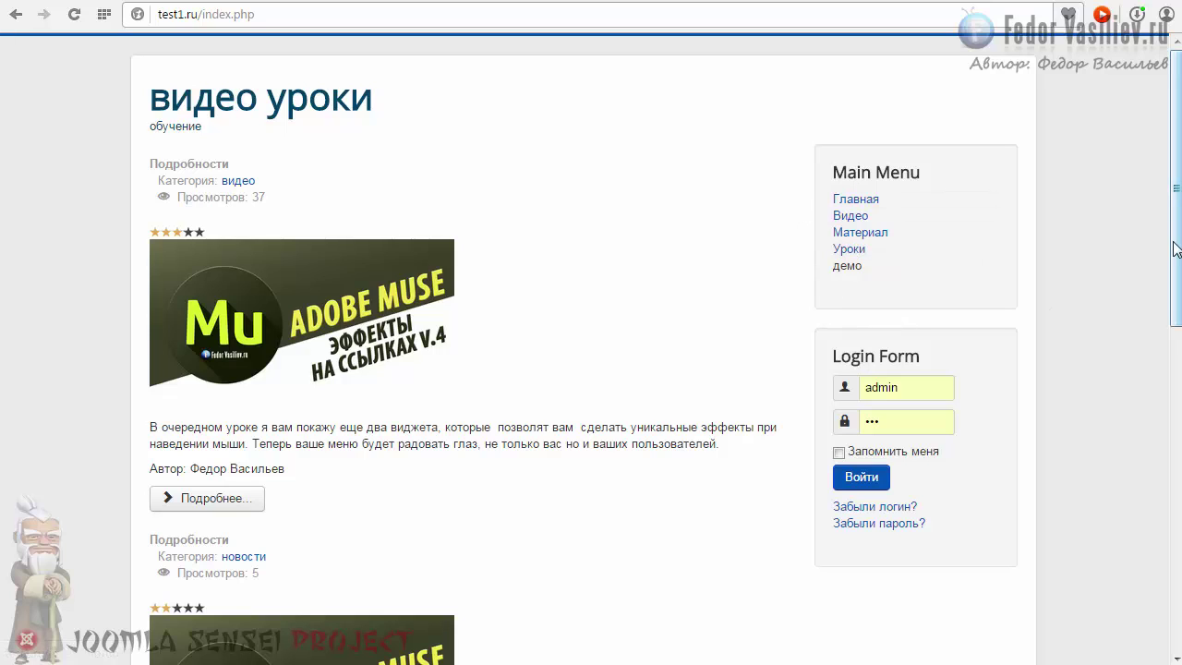
Step: Look through the site's front page from the Main Menu block down to the footer
drag(1176, 248, 1126, 582)
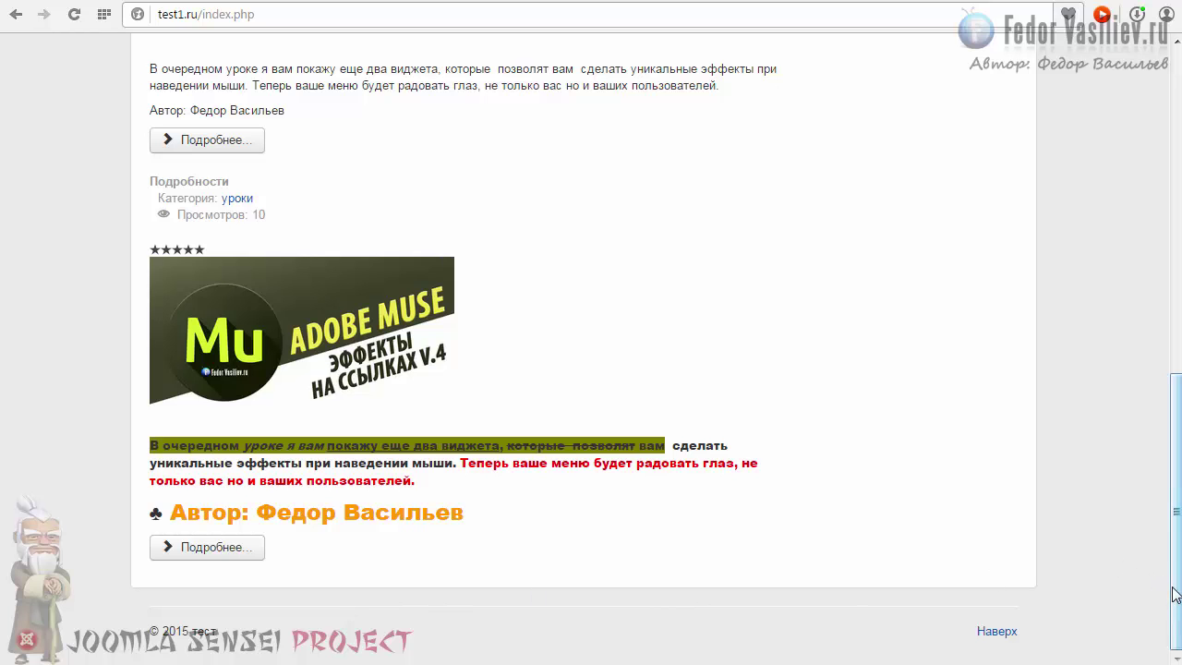
drag(1170, 590, 1171, 301)
scroll(849, 185, up, 1)
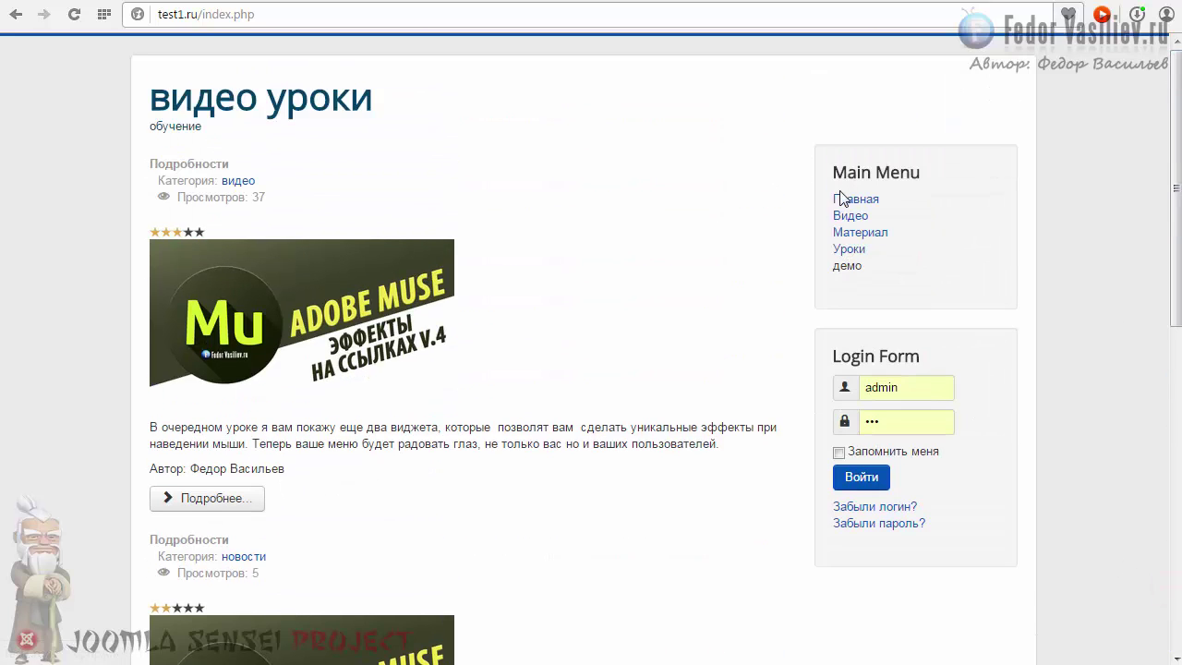
mouse_move(1172, 194)
mouse_down()
mouse_move(1088, 575)
mouse_move(1161, 214)
mouse_up()
scroll(1165, 231, down, 4)
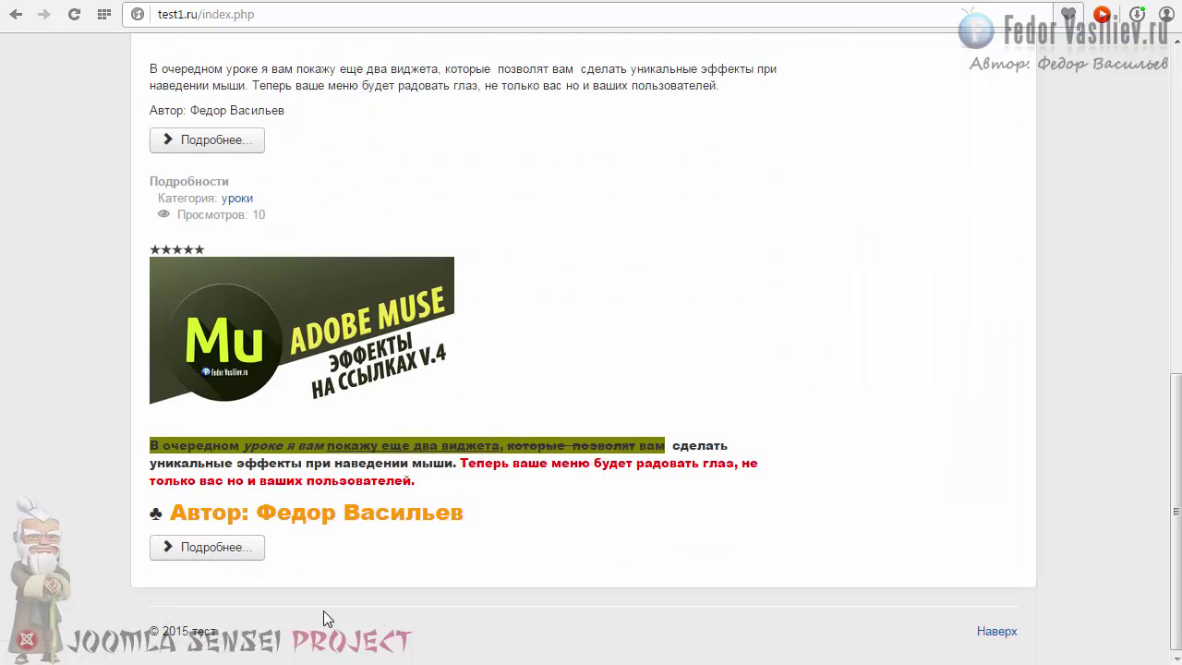
drag(1178, 631, 1149, 305)
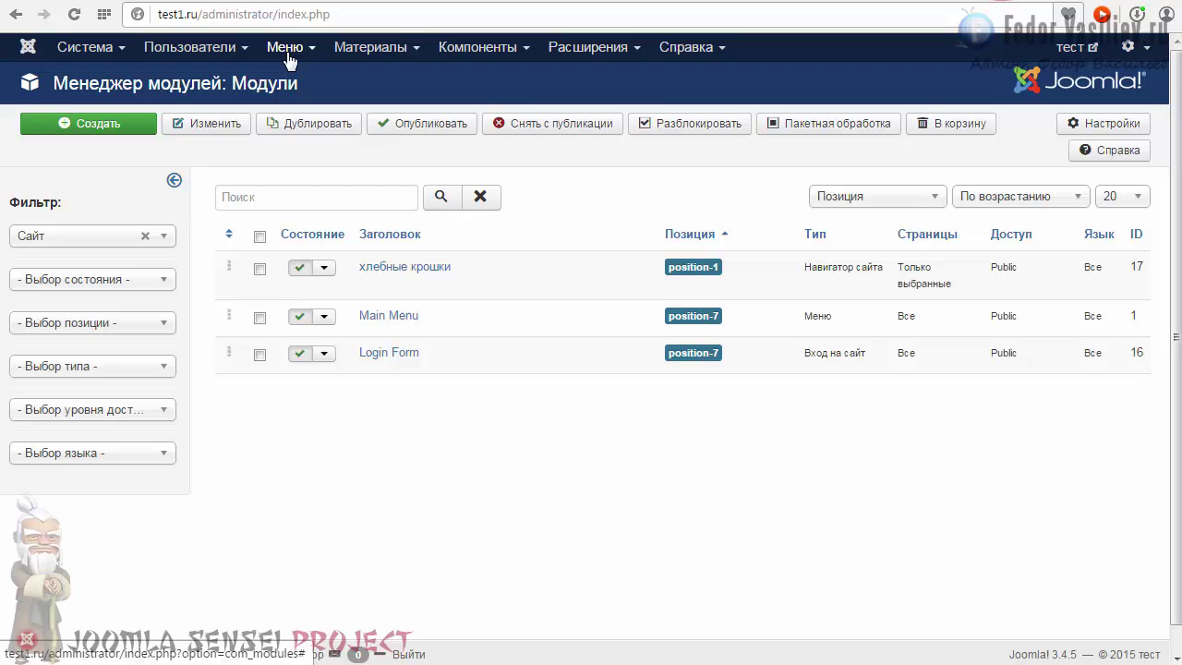
Step: Open the list of all menus in the site administration's menu manager
click(289, 55)
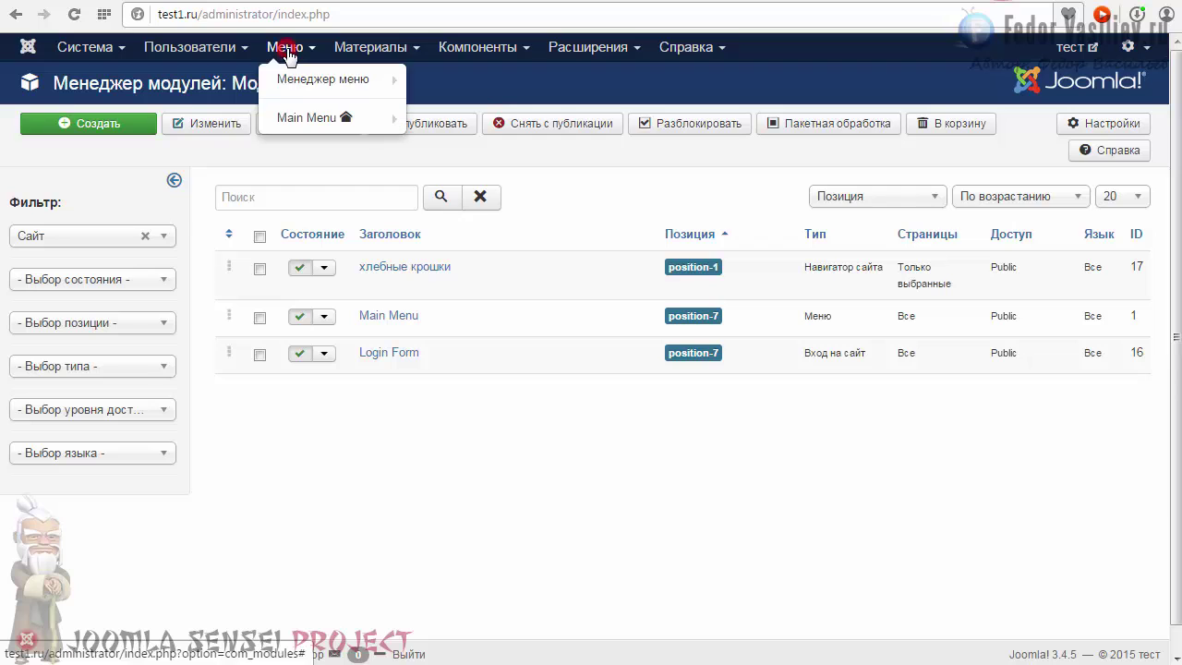
mouse_move(310, 93)
mouse_move(303, 120)
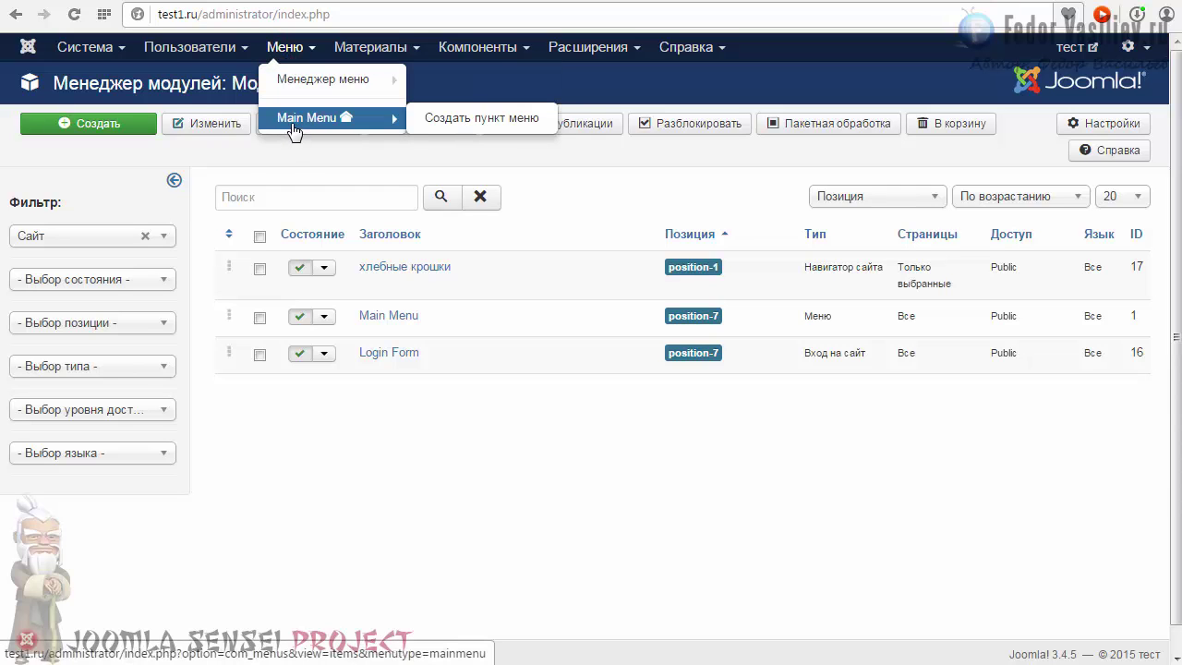
click(292, 123)
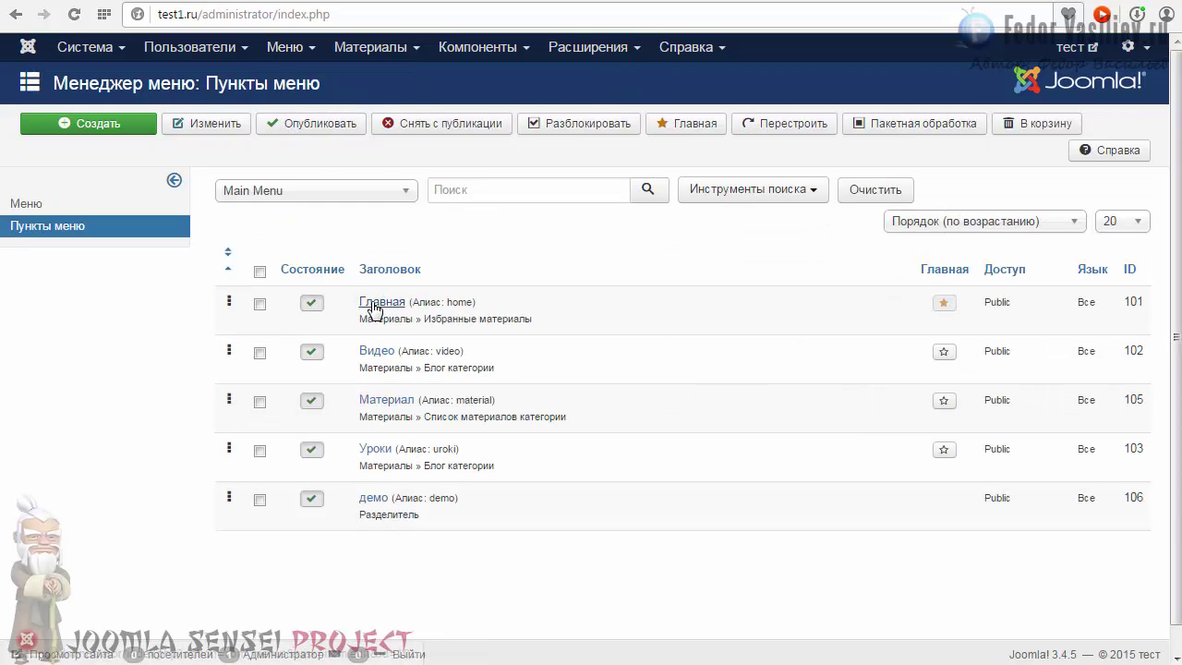
click(27, 204)
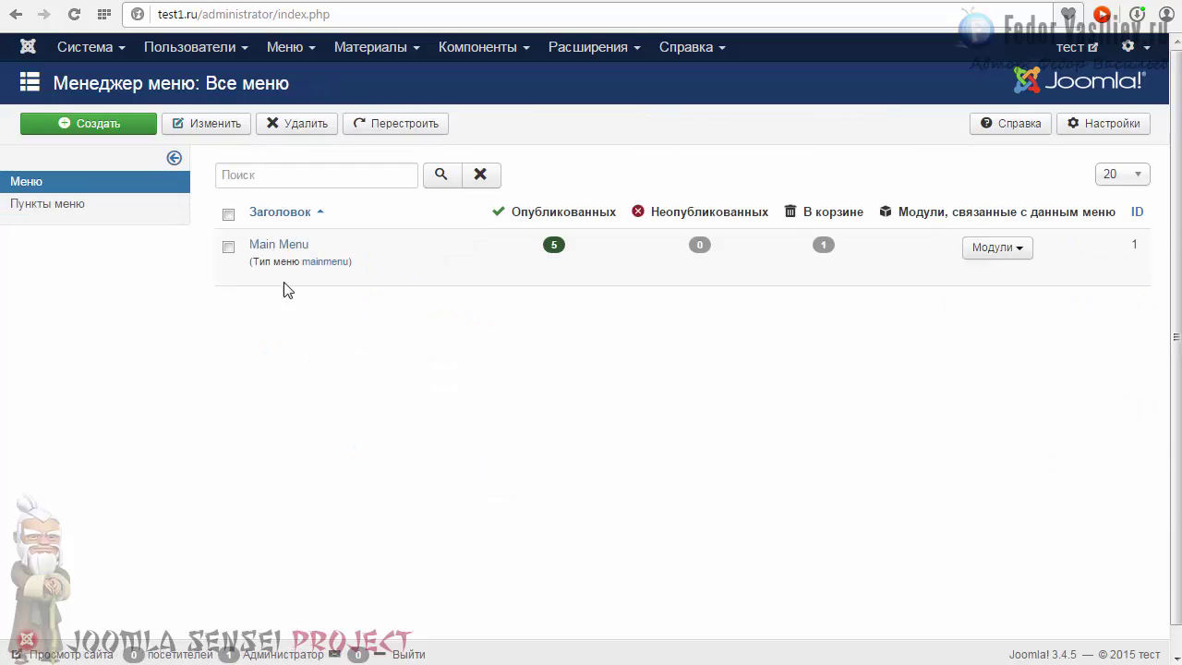
Step: Create a new menu titled "футер" with the menu type "Futer menu", leaving the description empty, and save and close it
click(119, 125)
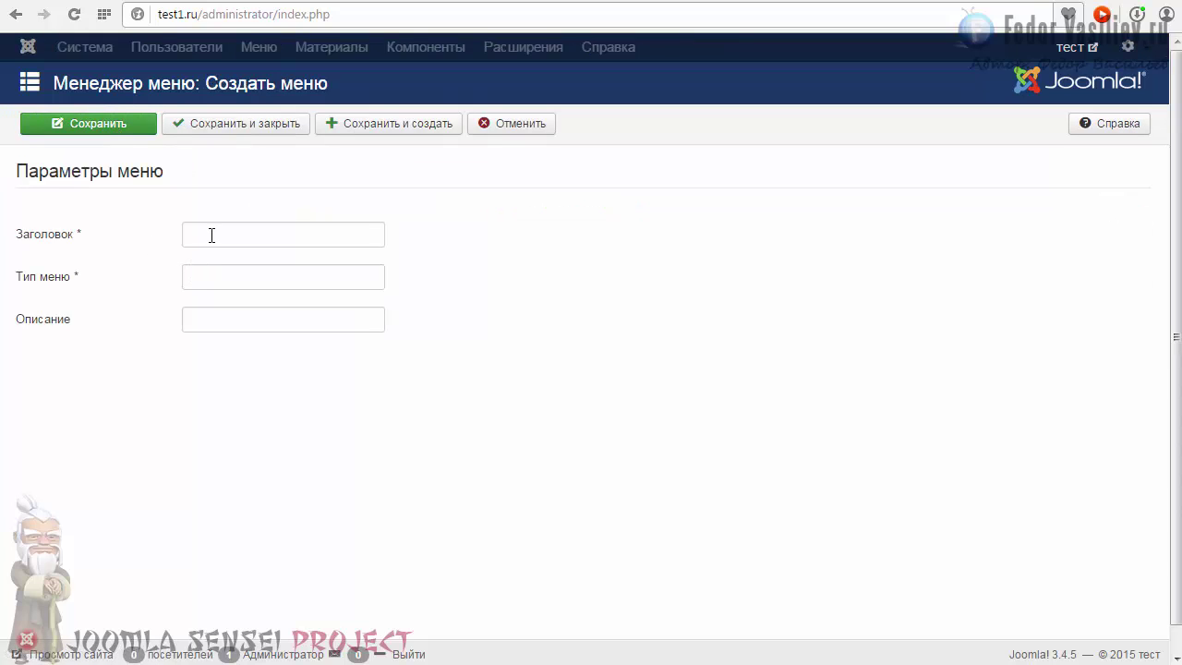
click(211, 236)
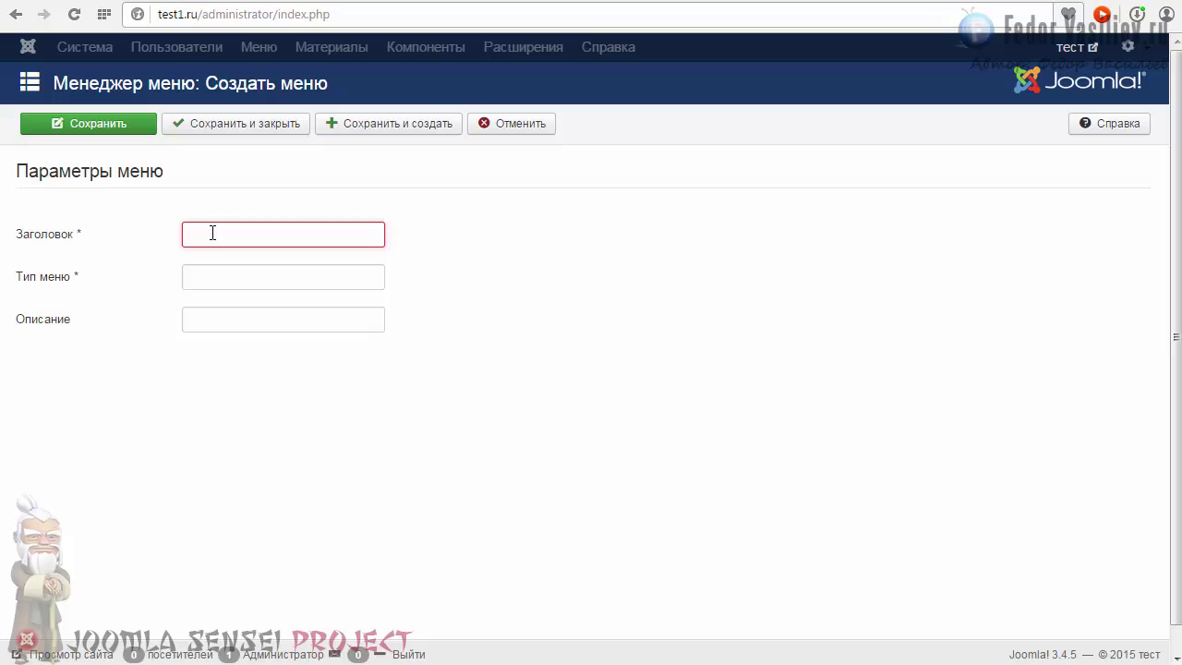
text(футер)
click(441, 237)
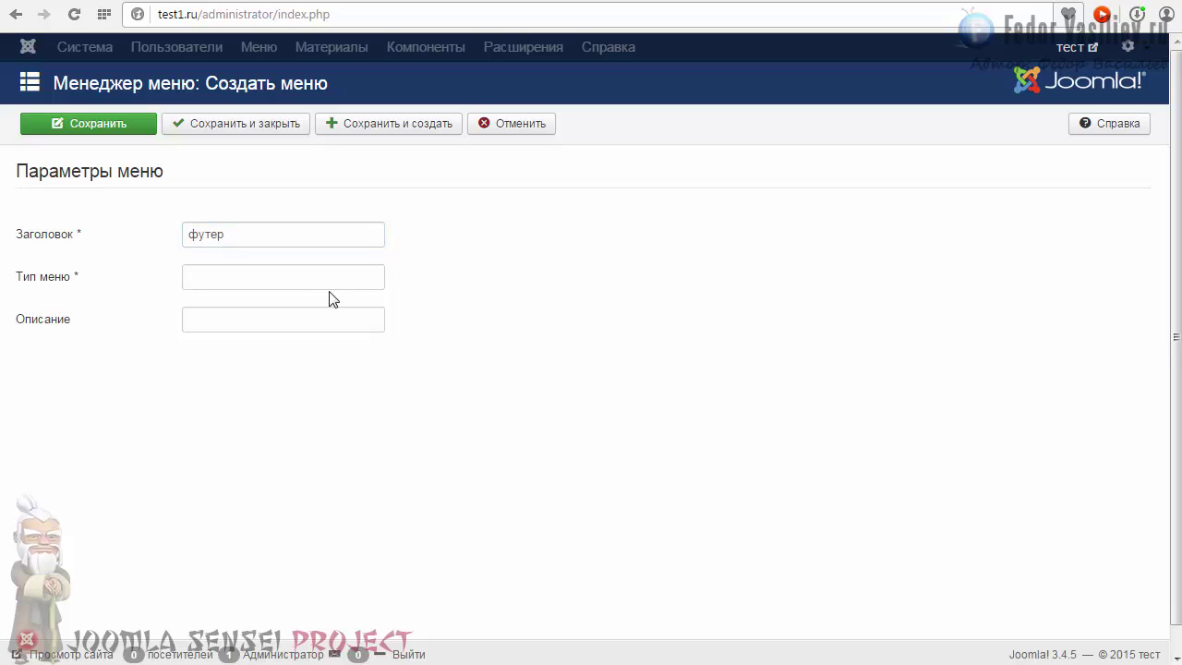
click(223, 275)
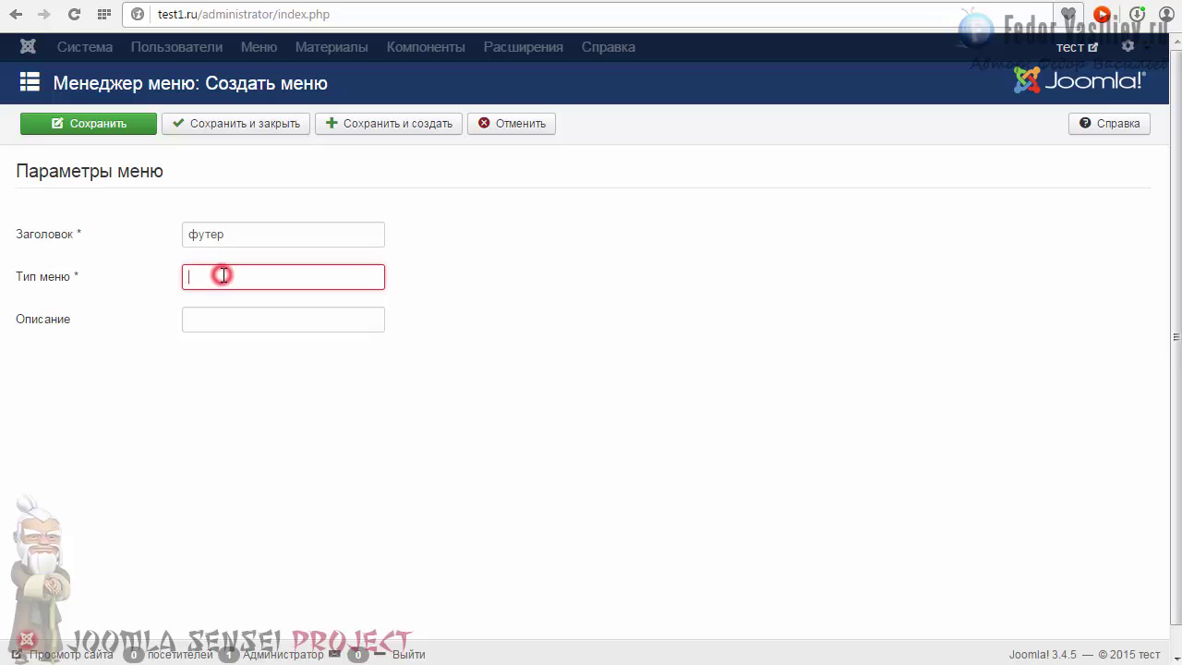
key(Down)
key(Return)
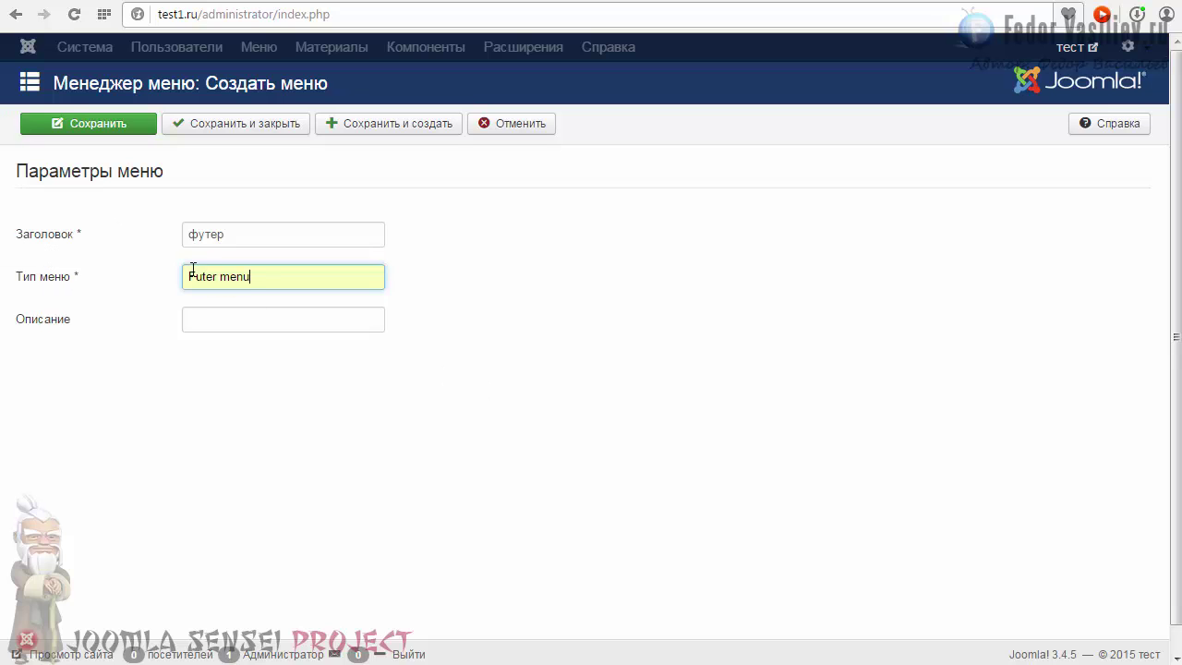
click(261, 320)
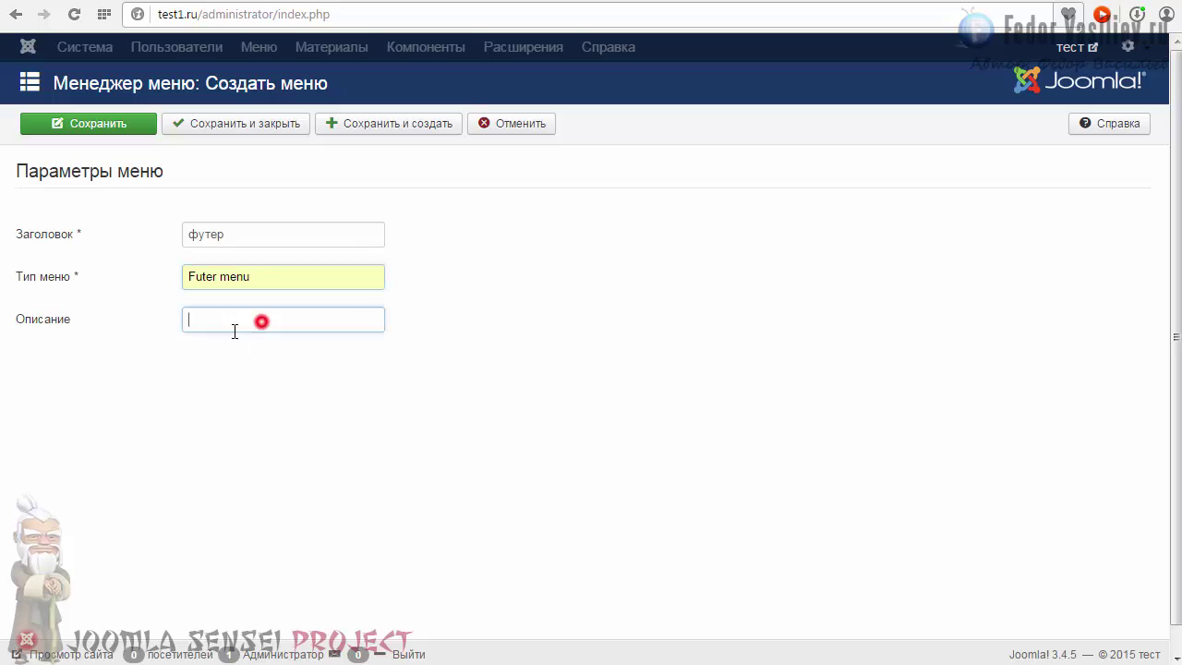
click(217, 123)
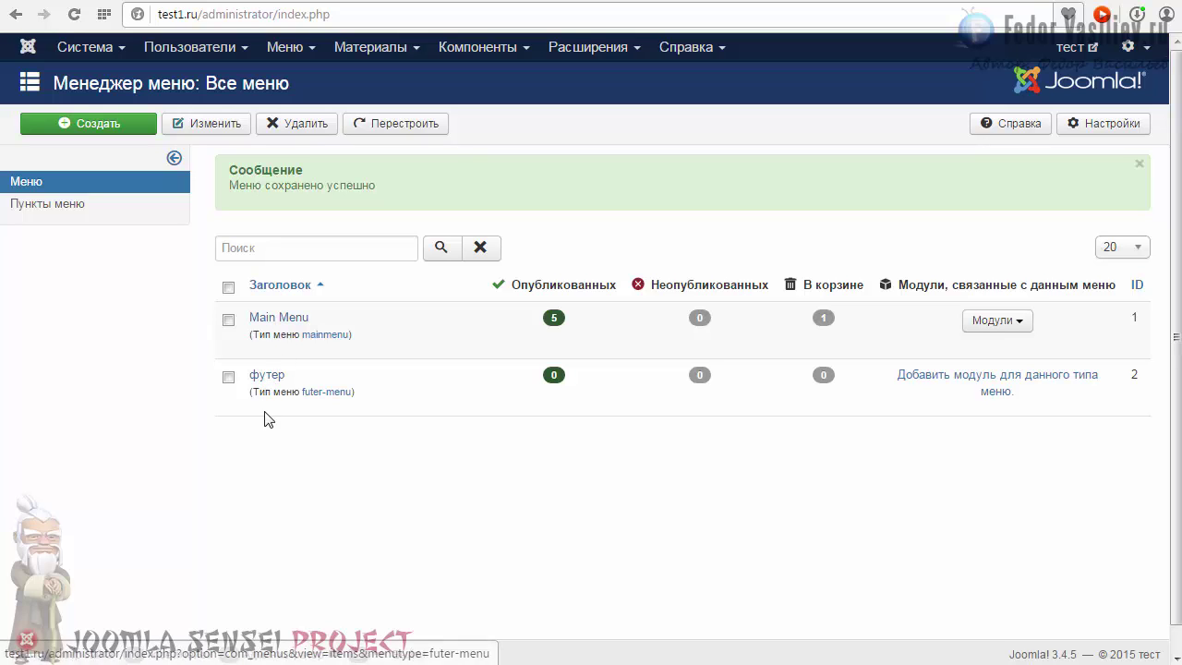
click(266, 374)
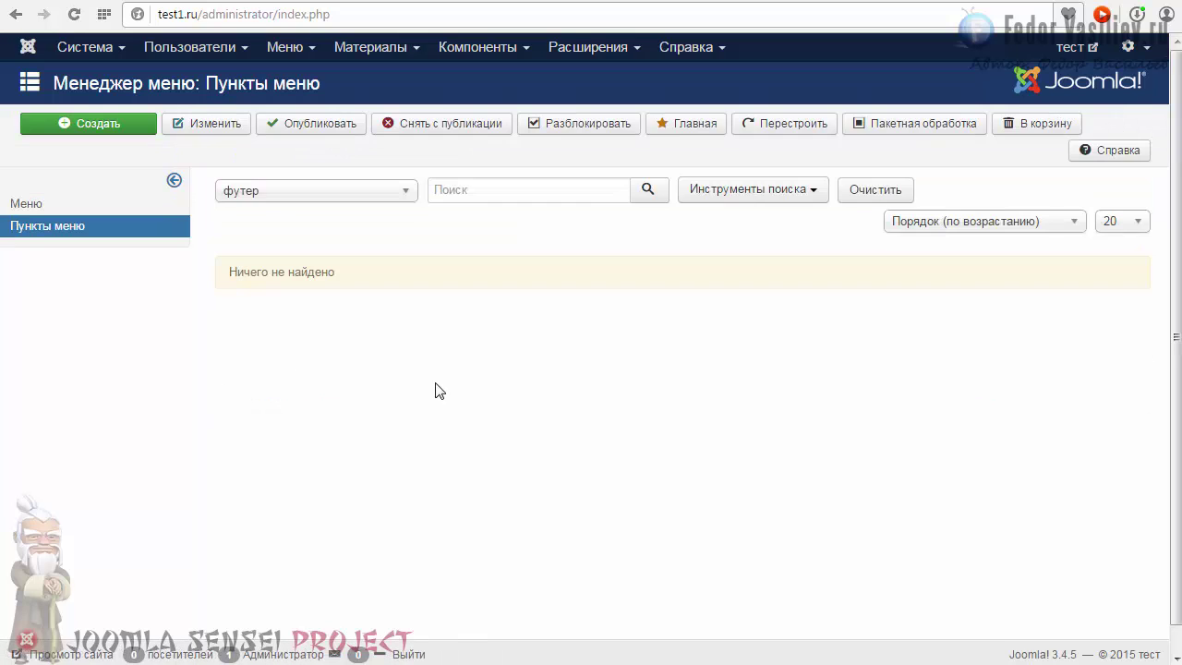
click(93, 128)
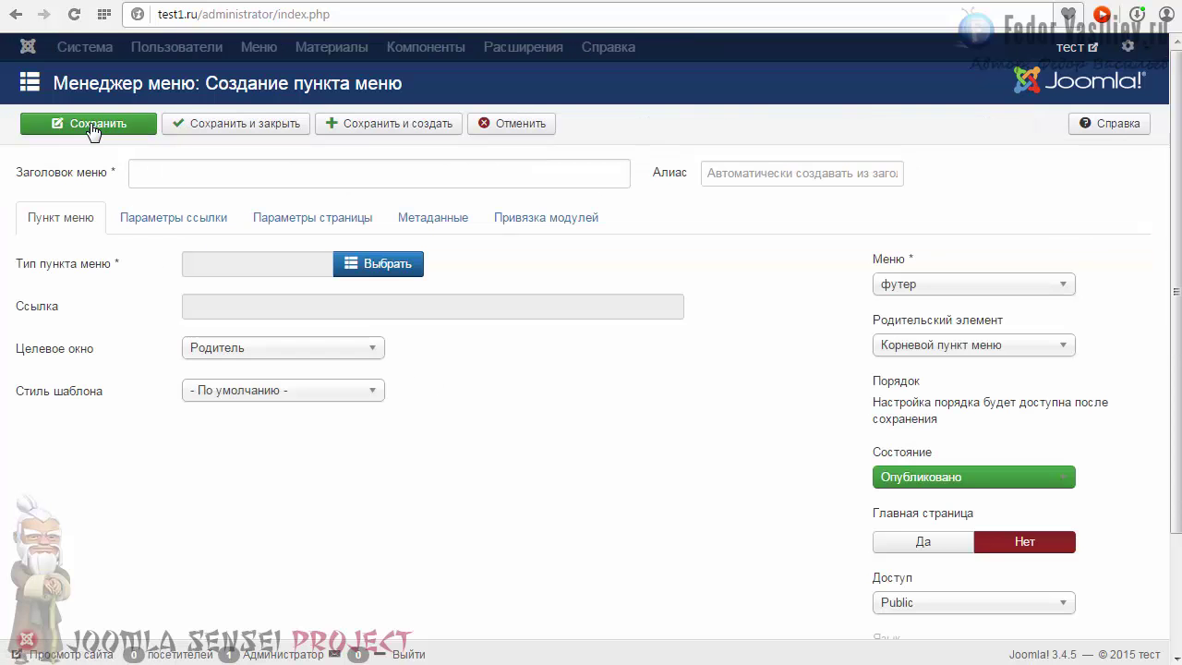
click(494, 123)
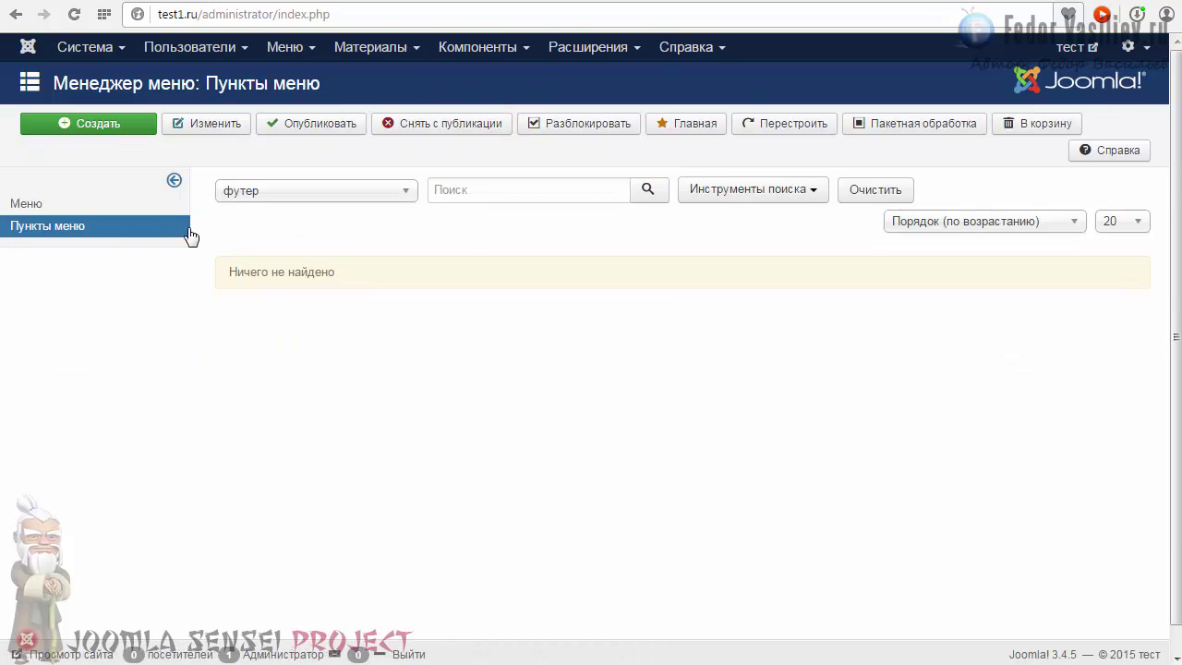
Step: Open the Main Menu module in the module manager and save it as a copy
click(565, 46)
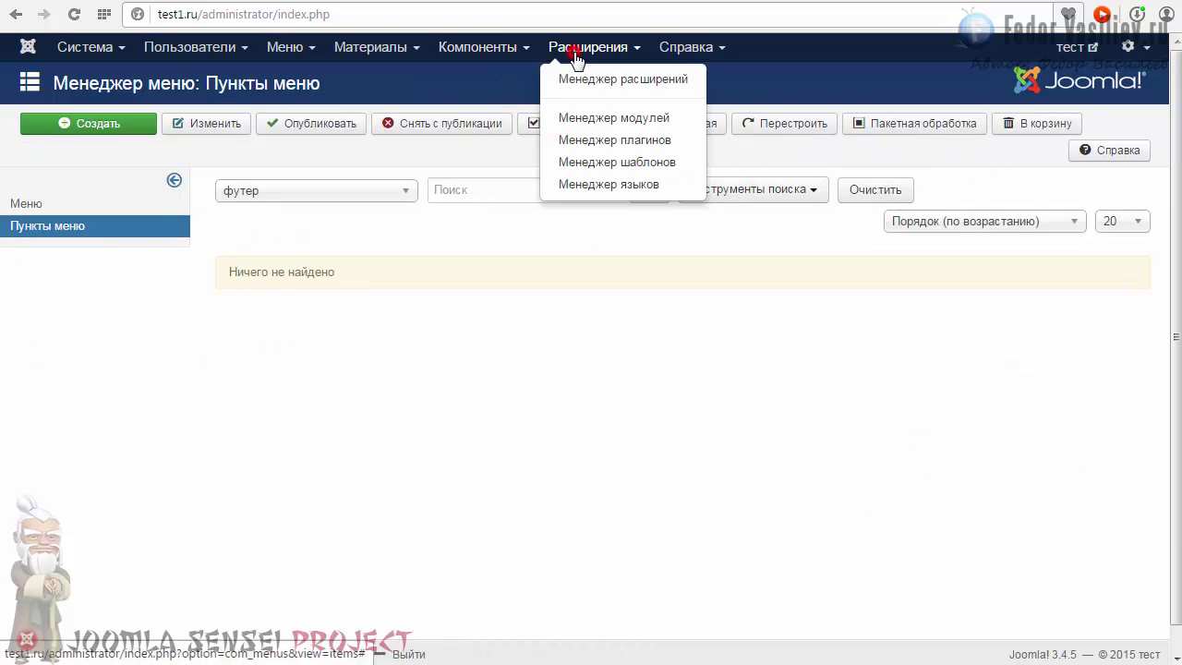
click(585, 120)
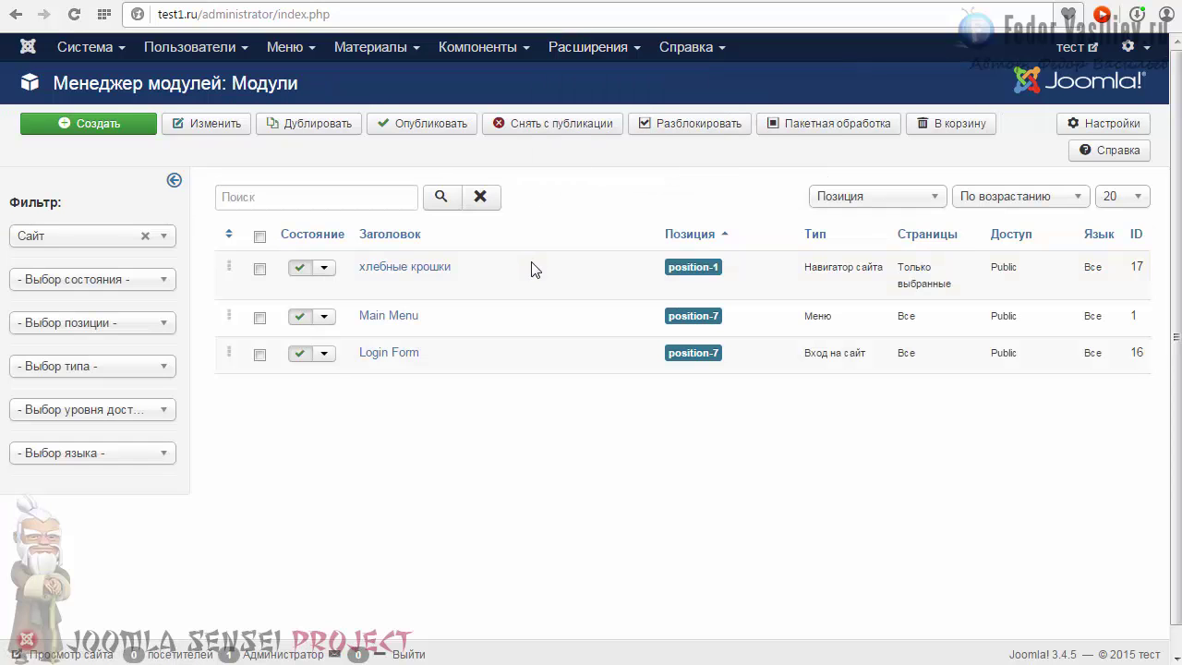
click(389, 318)
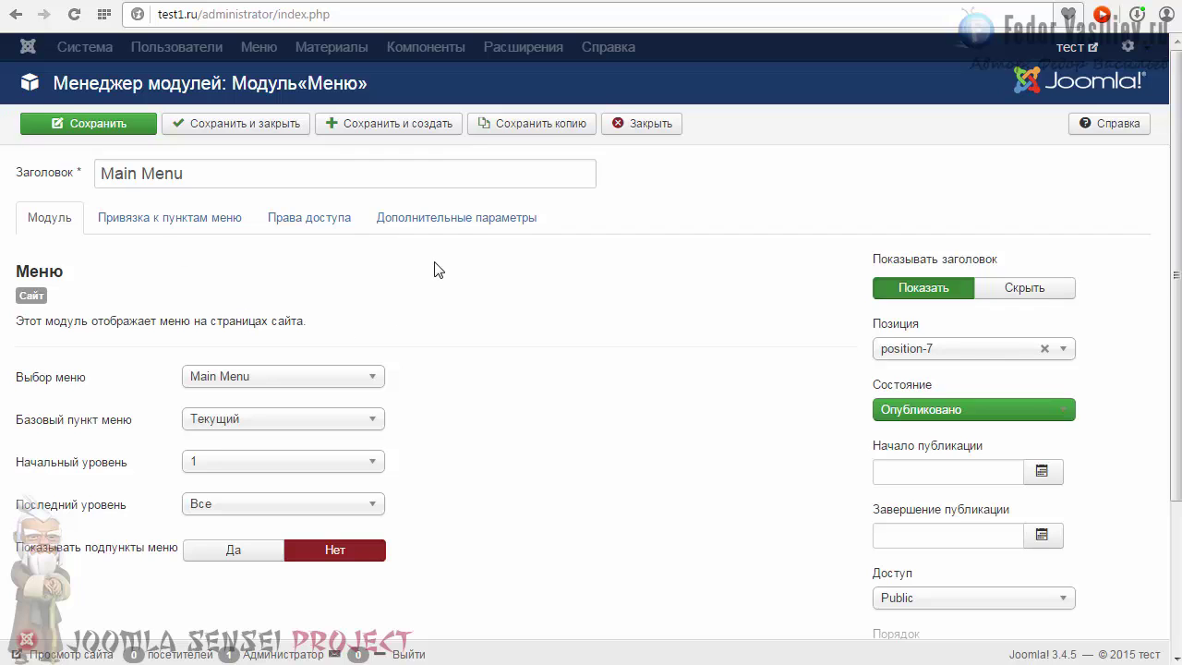
click(518, 123)
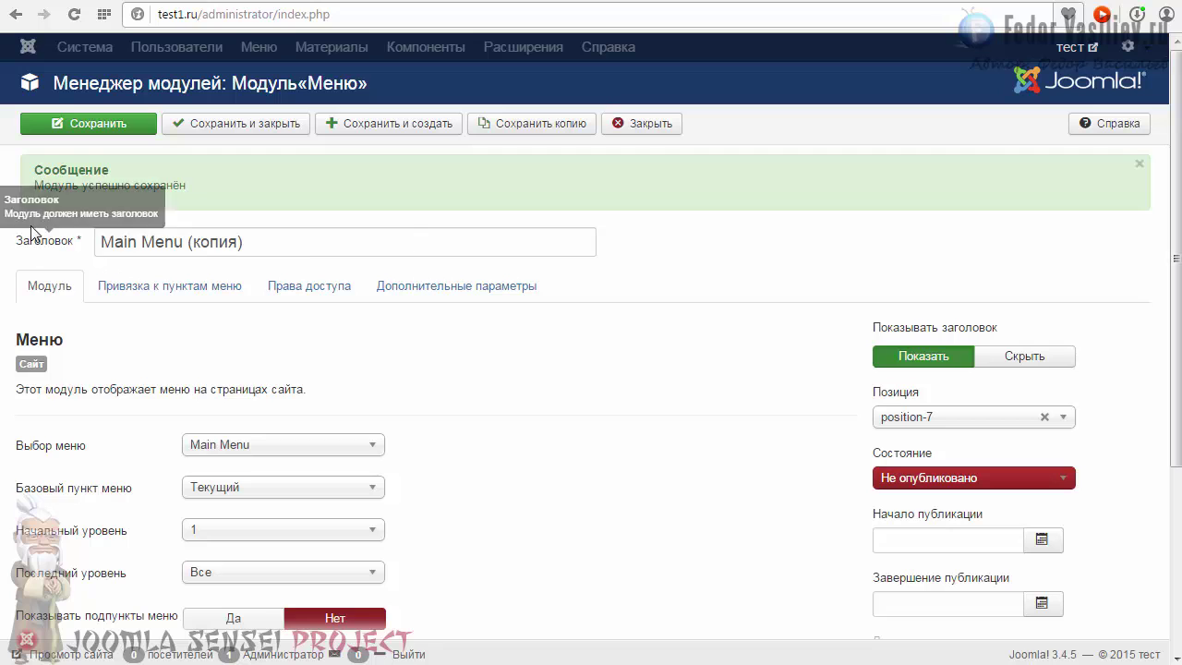
Step: Change the copied module's title to "футер"
scroll(251, 312, down, 1)
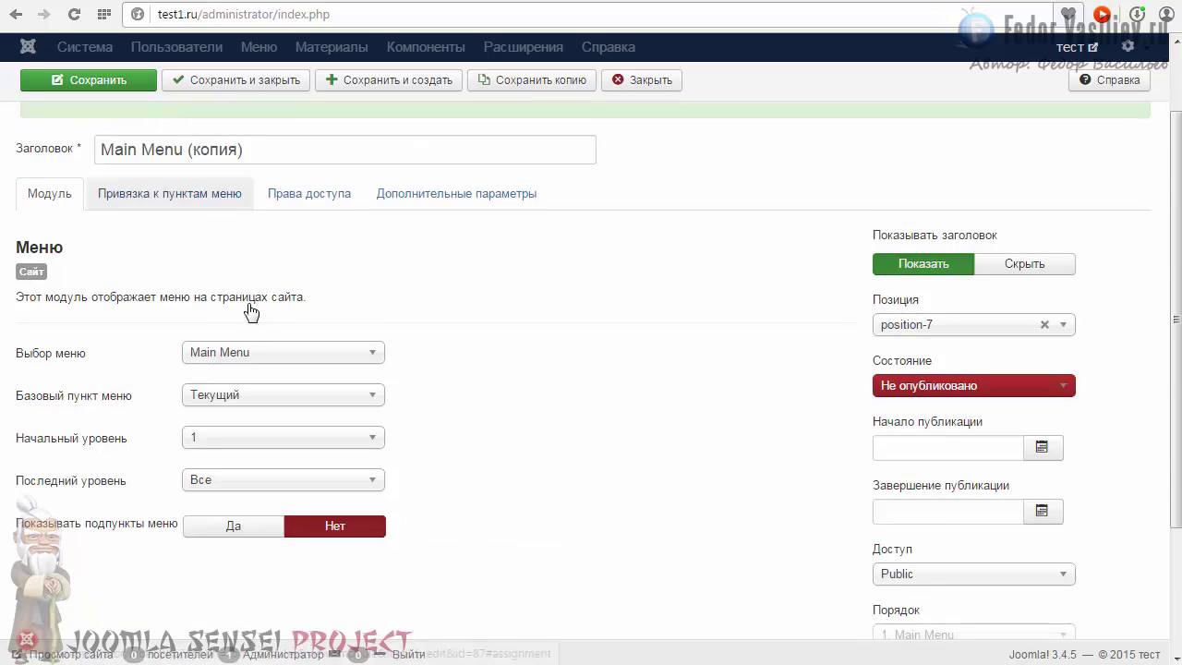
scroll(251, 312, down, 1)
scroll(490, 376, up, 2)
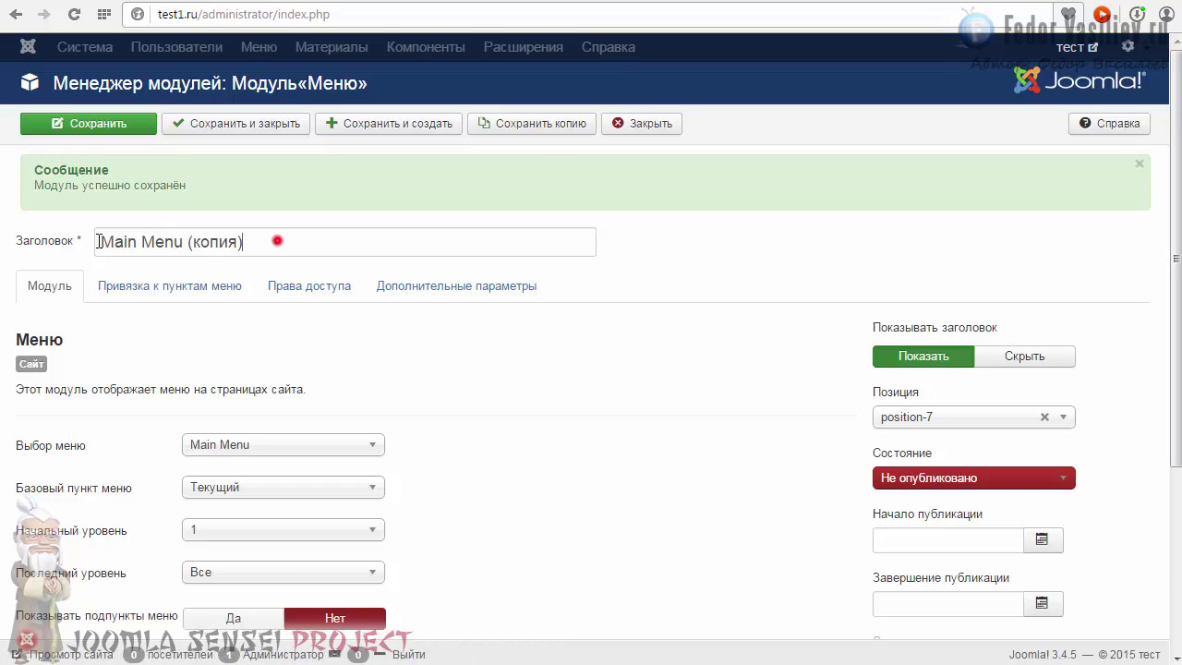
drag(277, 241, 99, 241)
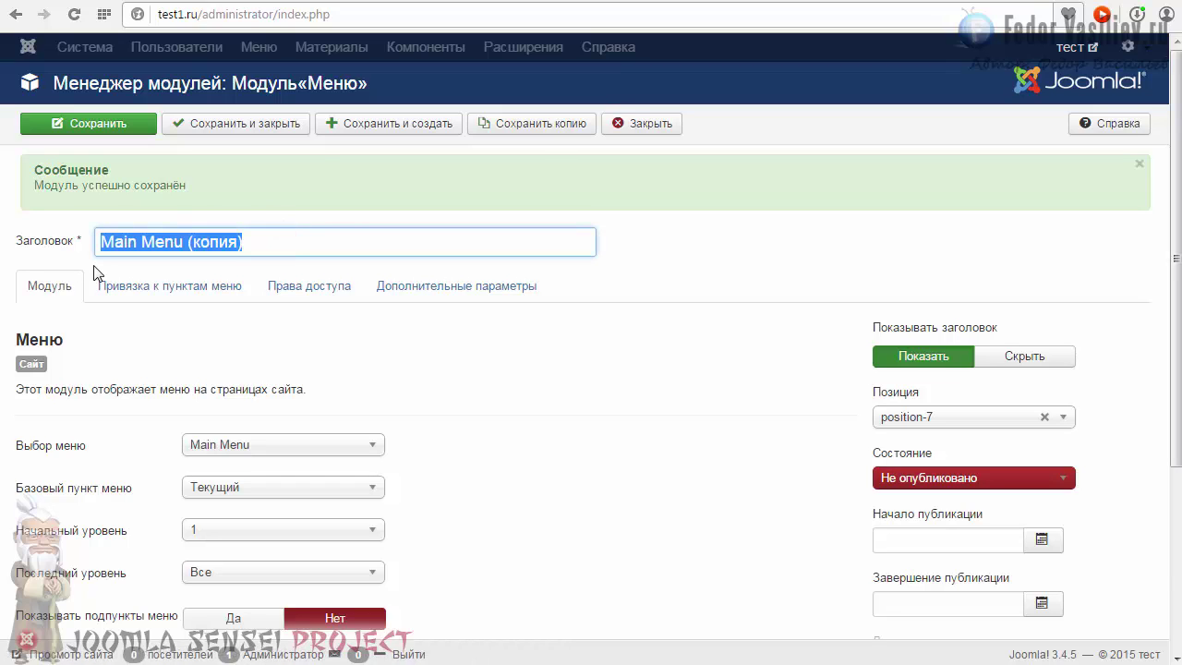
text(футер)
click(534, 343)
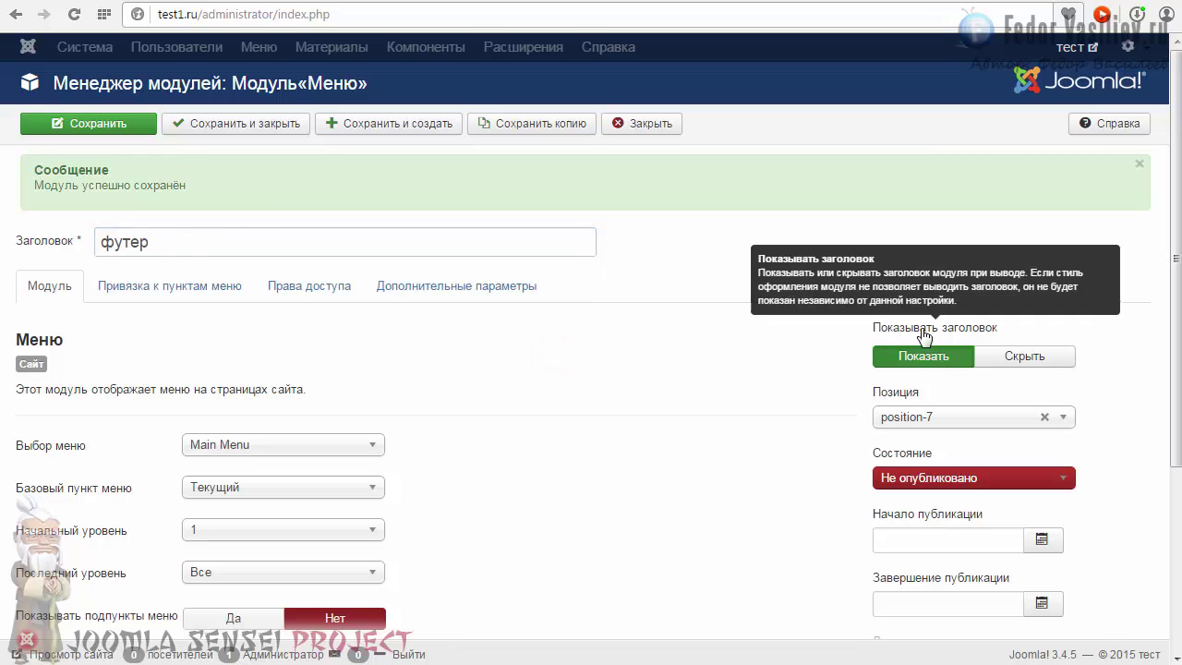
Step: Hide the футер module's title and set its state to published (Опубликовано)
click(1016, 357)
click(926, 481)
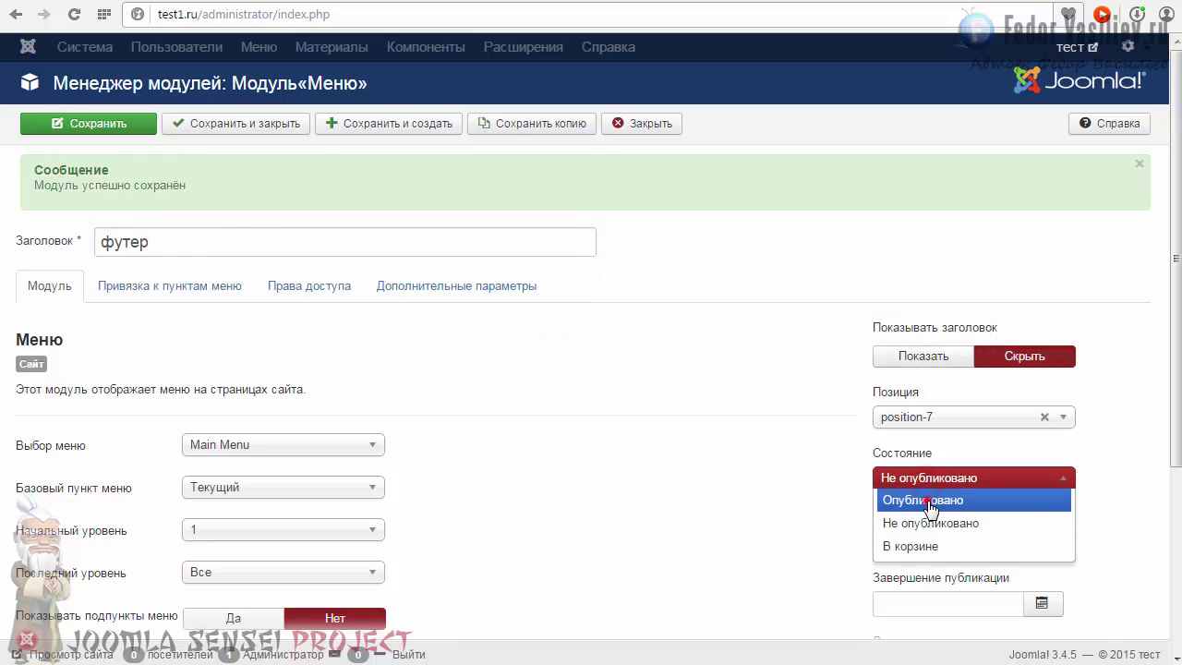
click(926, 500)
Step: Assign the футер module to the Protostar template position Footer [footer]
click(1063, 418)
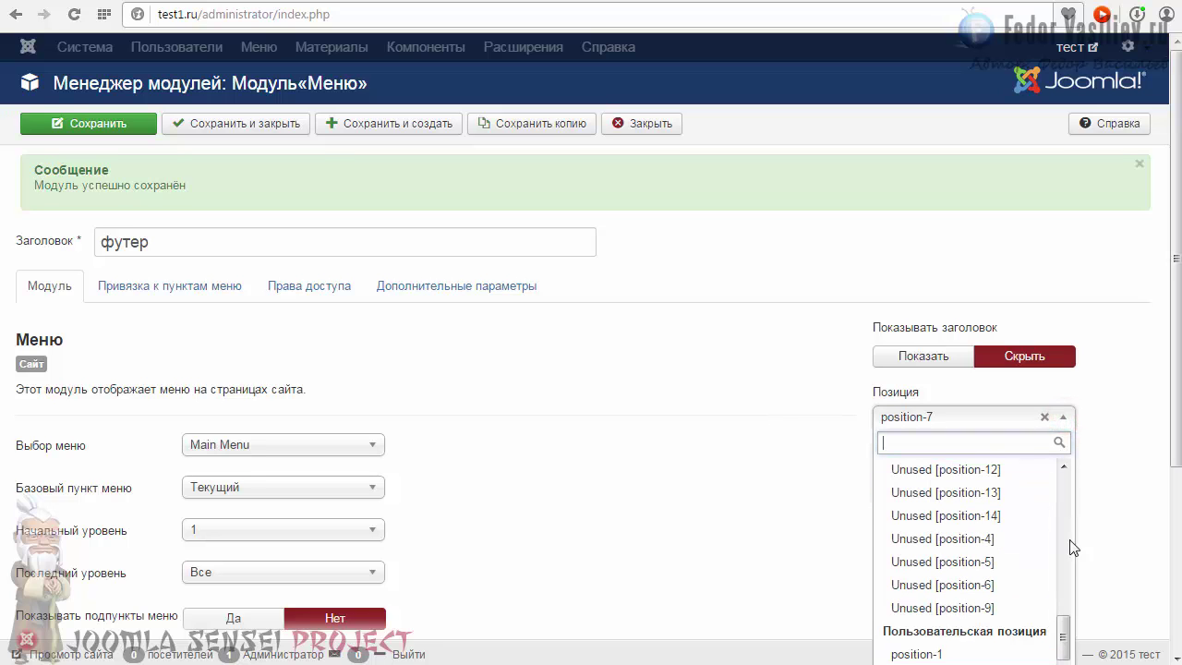
drag(1065, 635, 1066, 535)
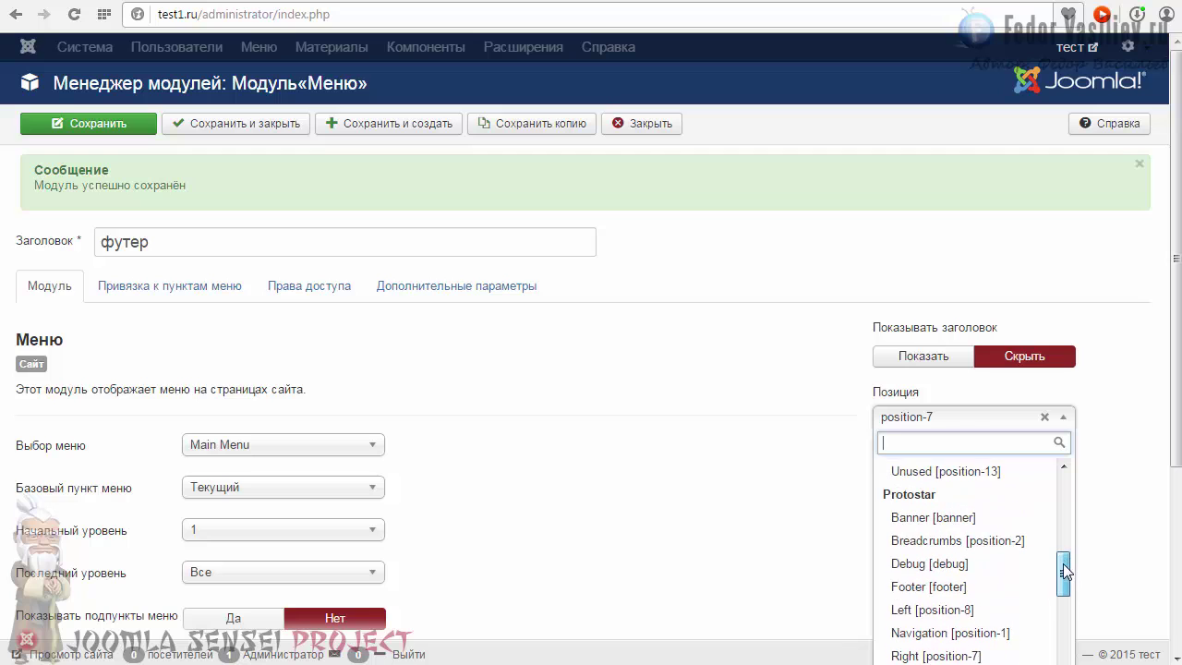
drag(1173, 454, 1174, 519)
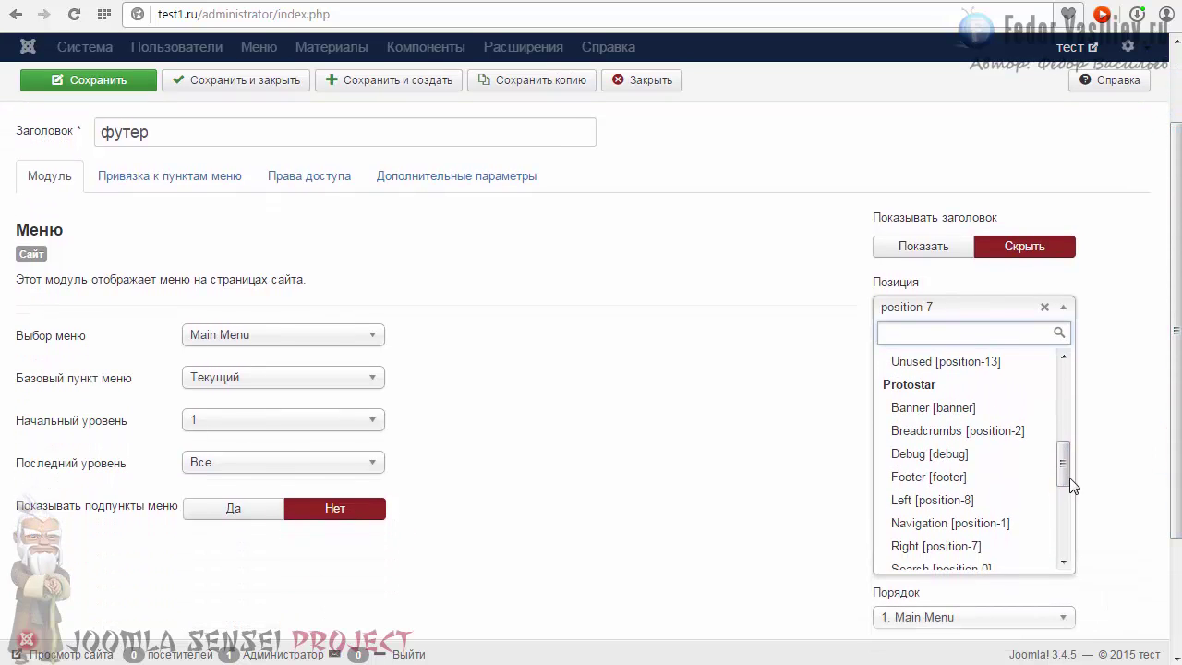
drag(1065, 478, 1067, 487)
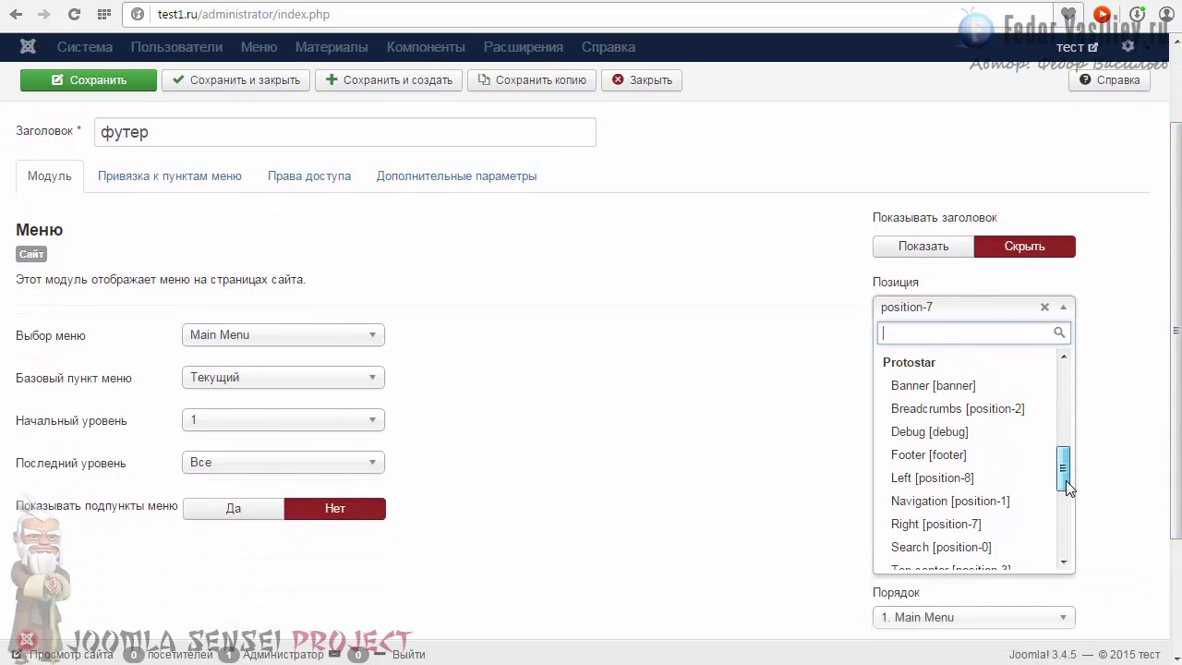
click(903, 451)
scroll(774, 334, down, 1)
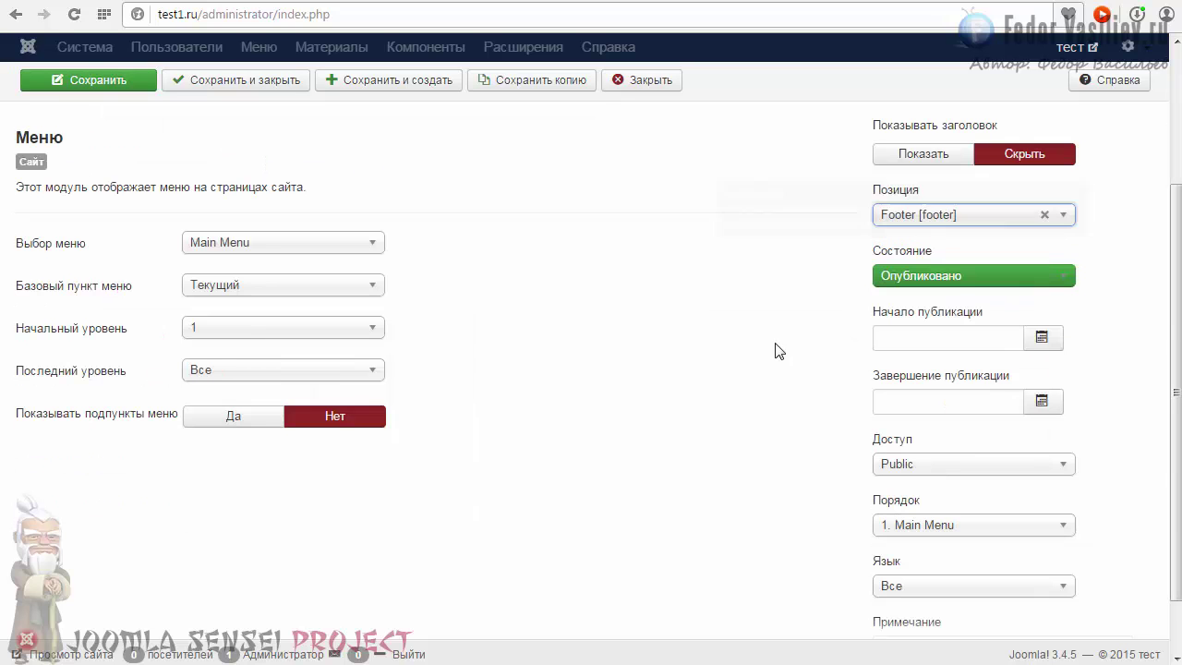
scroll(530, 455, up, 2)
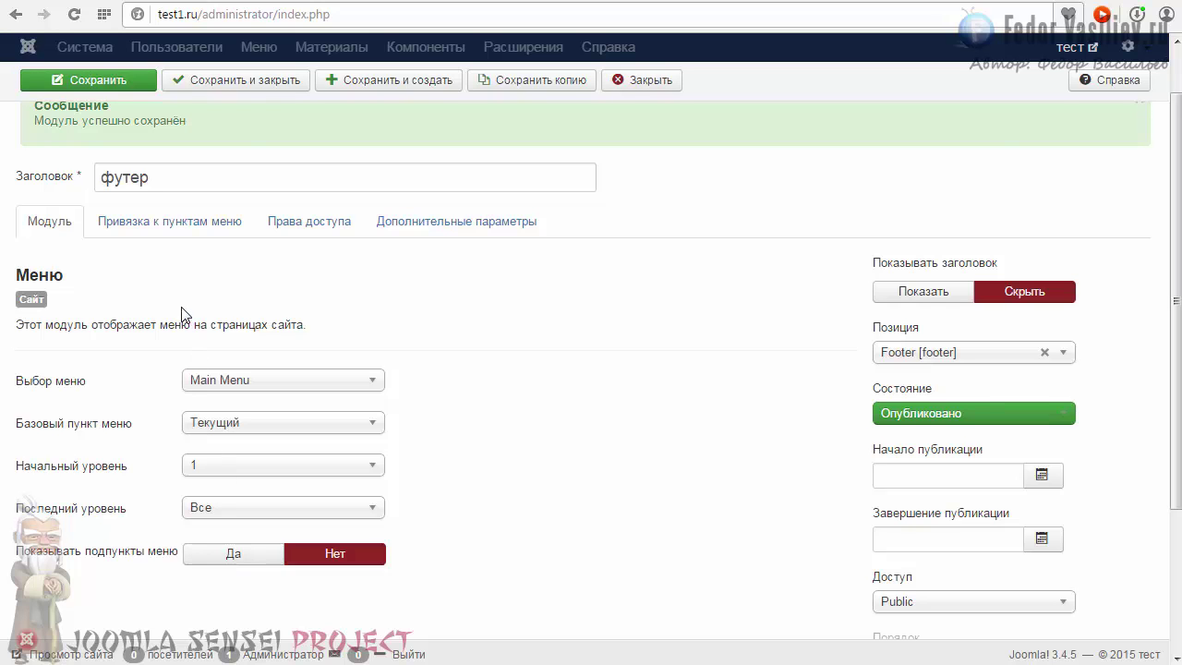
Step: Review the футер module's menu assignment, permissions and advanced parameters, and save the module
click(198, 229)
click(305, 226)
click(459, 226)
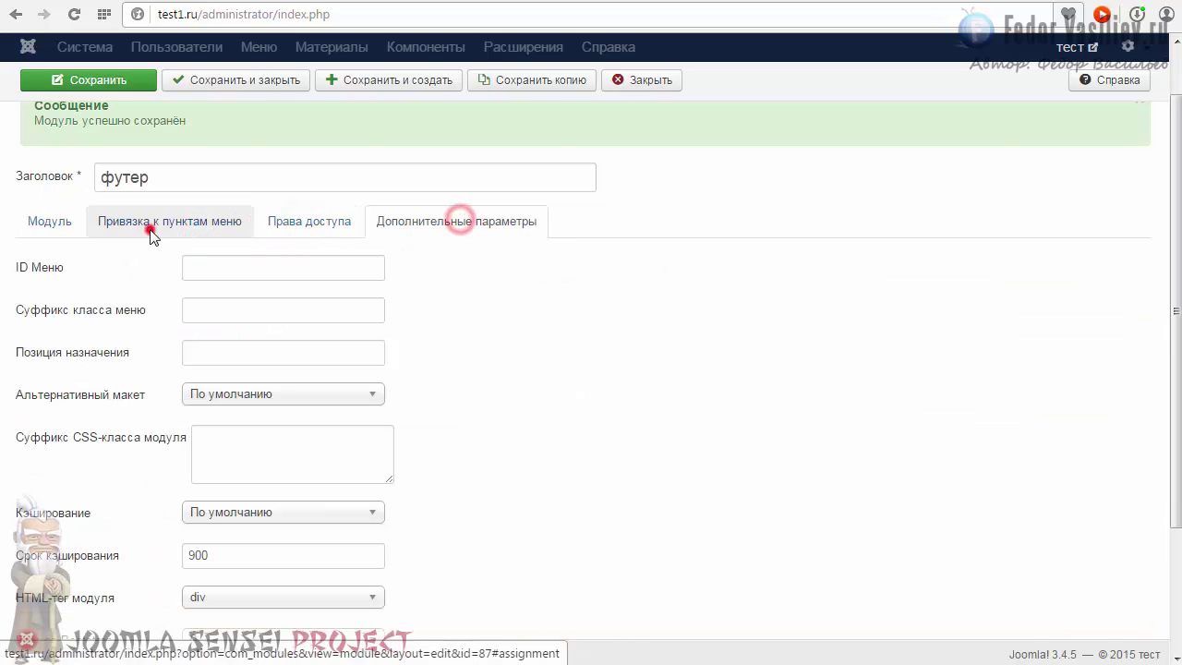
click(150, 230)
click(72, 232)
click(96, 82)
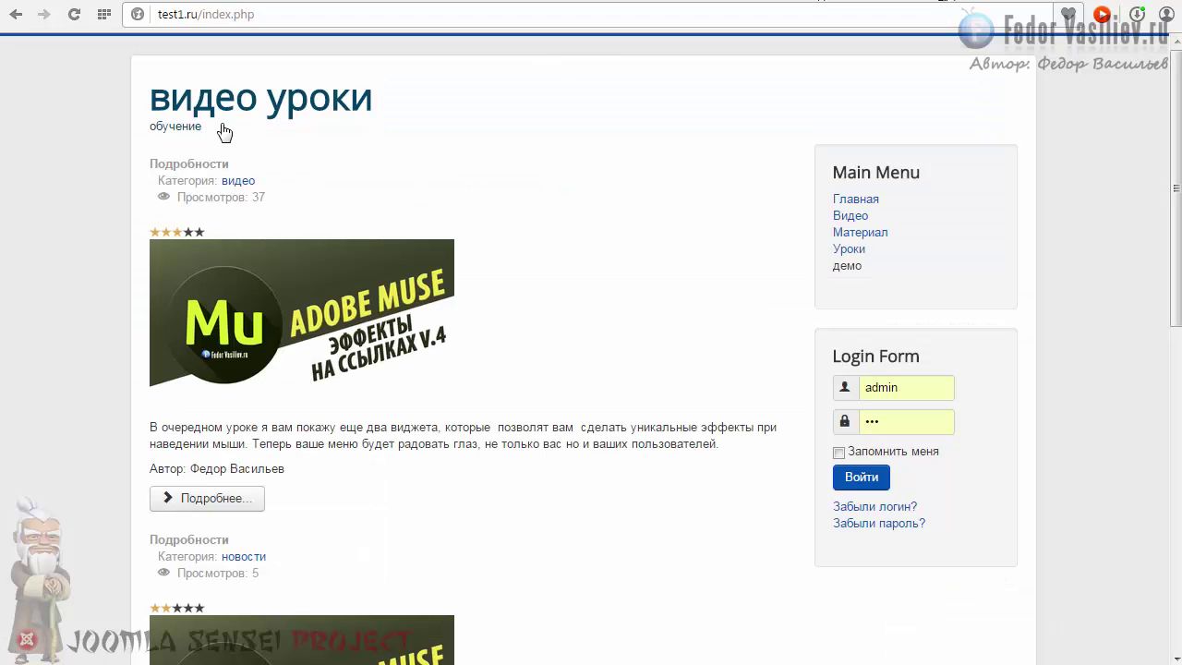
Step: Compare the Main Menu on the site's front page with the menu in its footer, and try the footer's Уроки link
scroll(520, 162, down, 9)
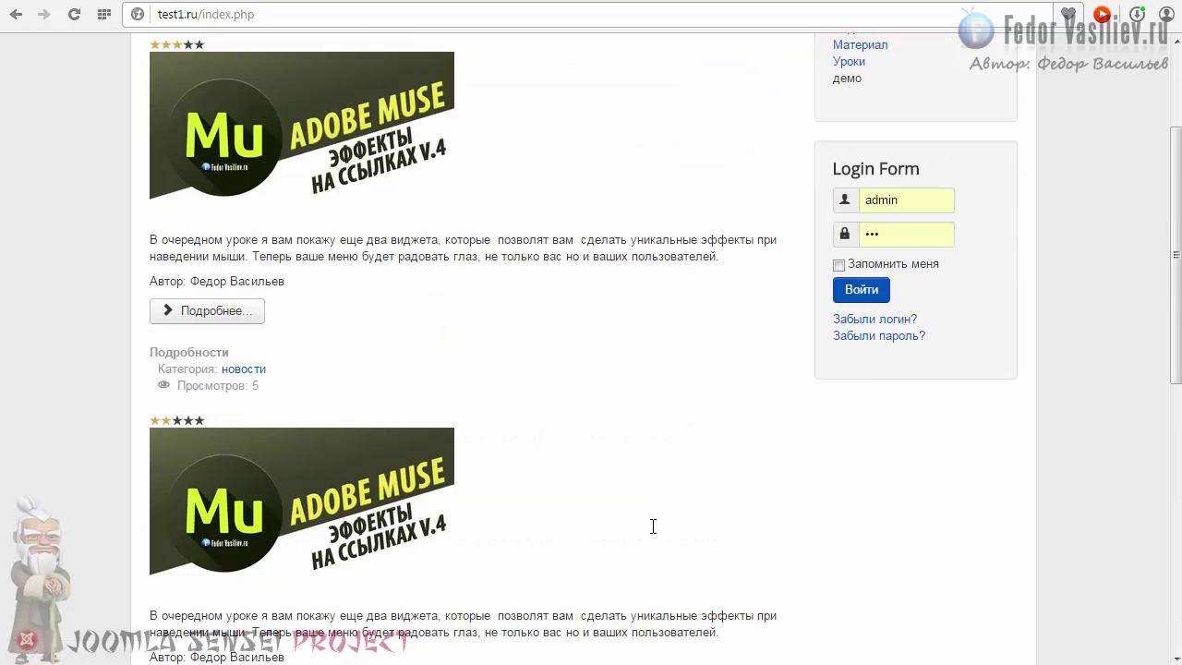
scroll(693, 480, up, 1)
scroll(838, 164, down, 1)
scroll(824, 253, up, 2)
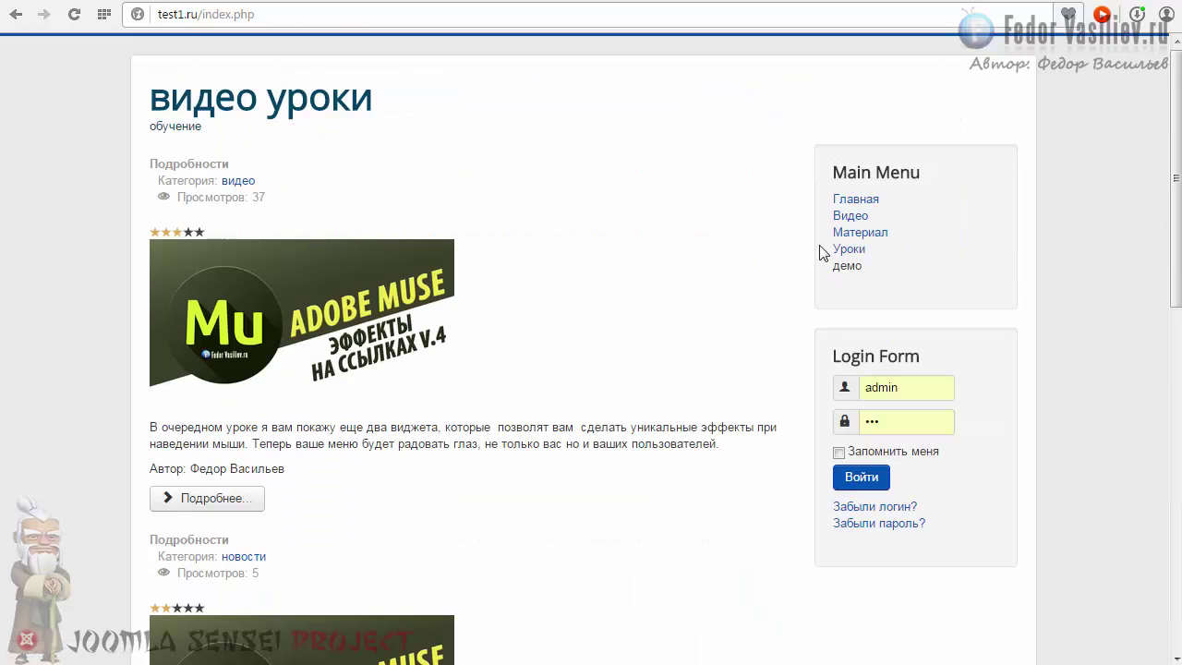
scroll(570, 388, down, 8)
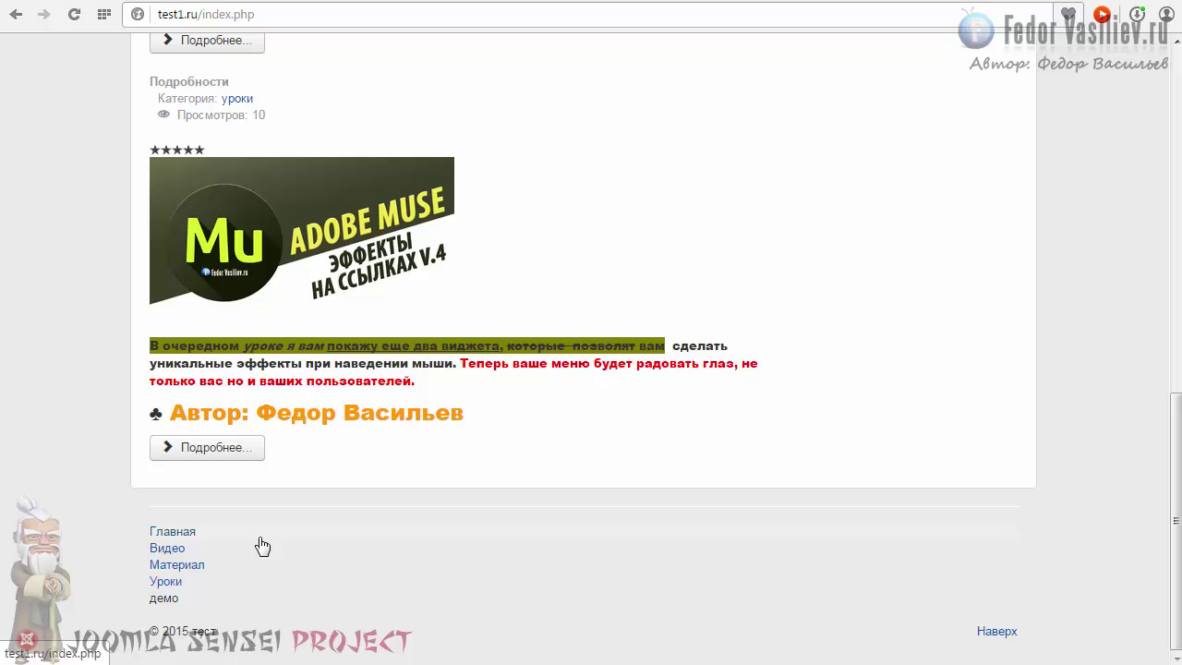
click(171, 581)
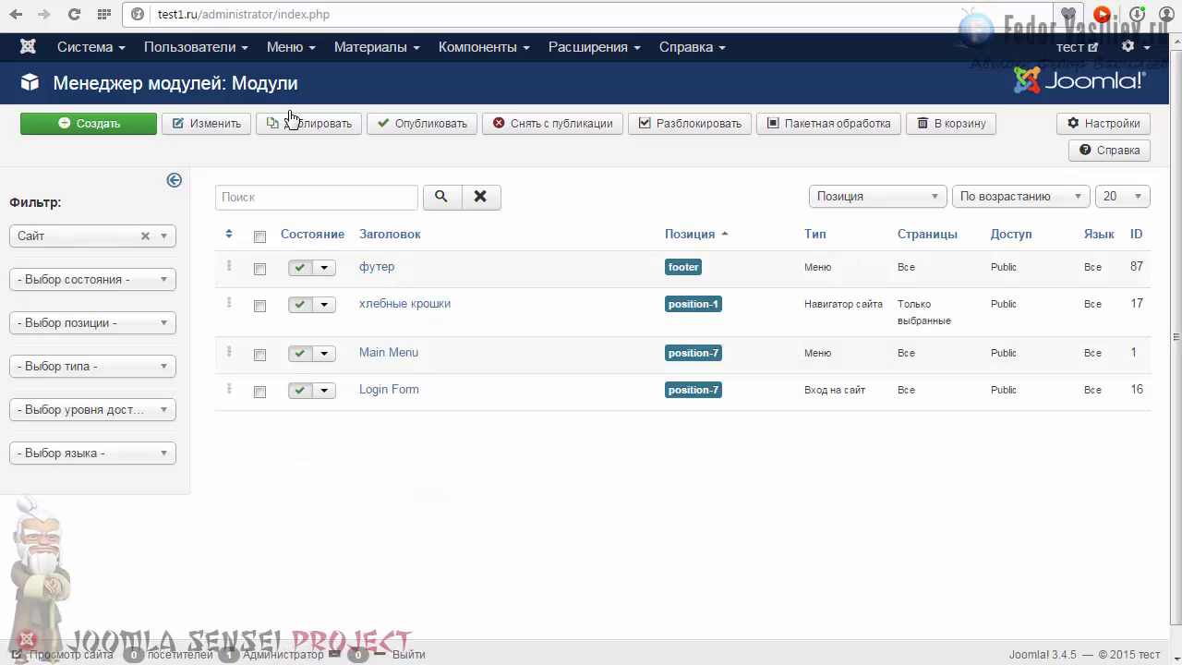
Step: Create a new menu item in the футер menu in Joomla administration and title it "тест"
click(283, 46)
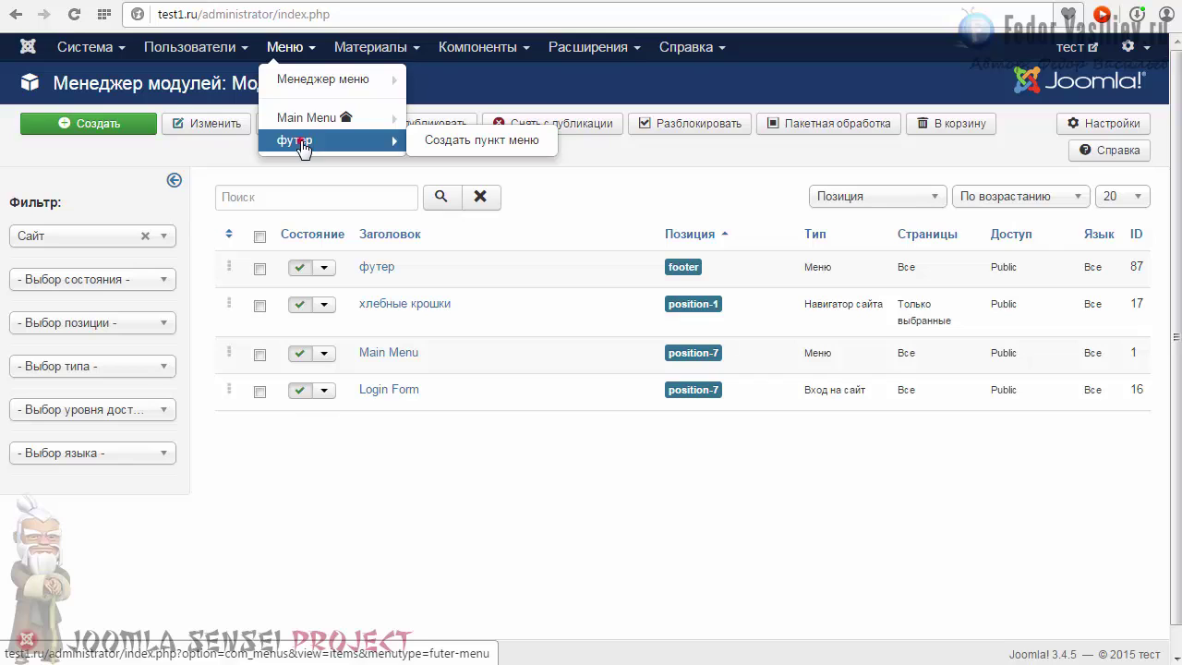
click(304, 144)
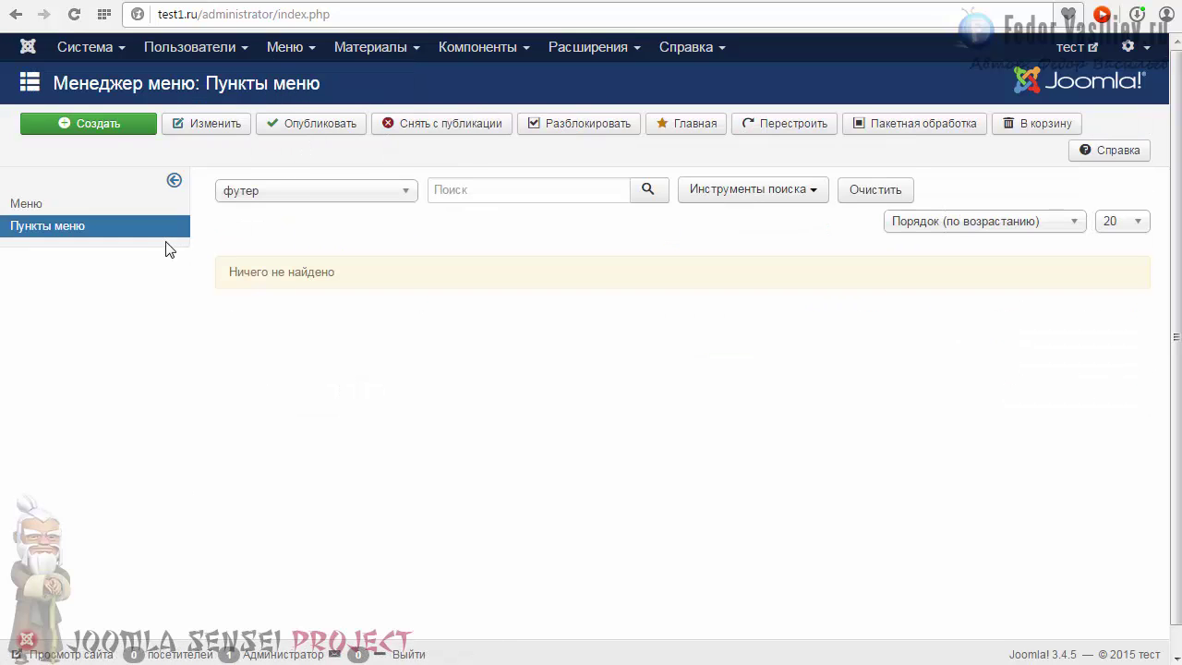
click(114, 124)
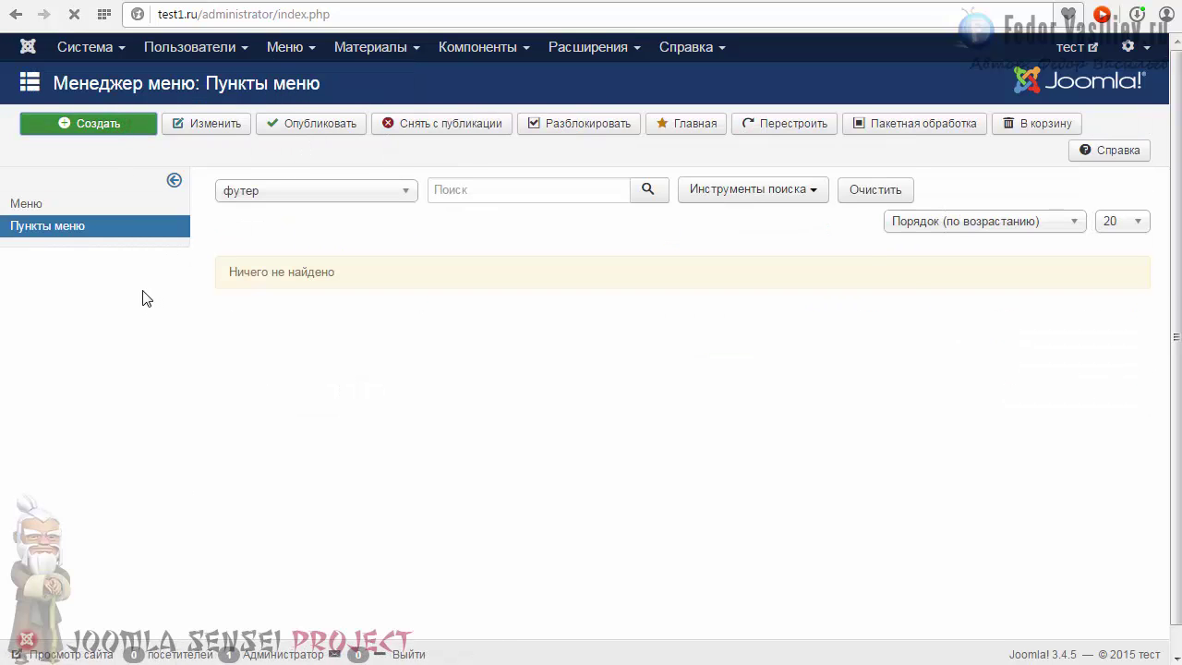
click(269, 180)
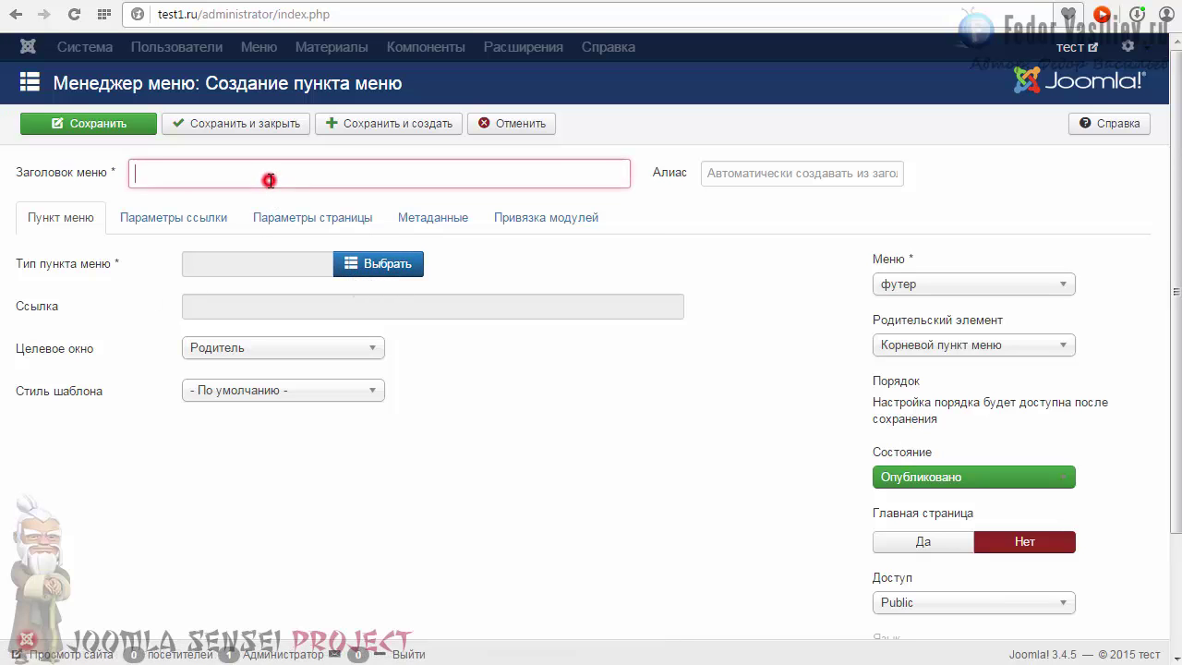
text(тест)
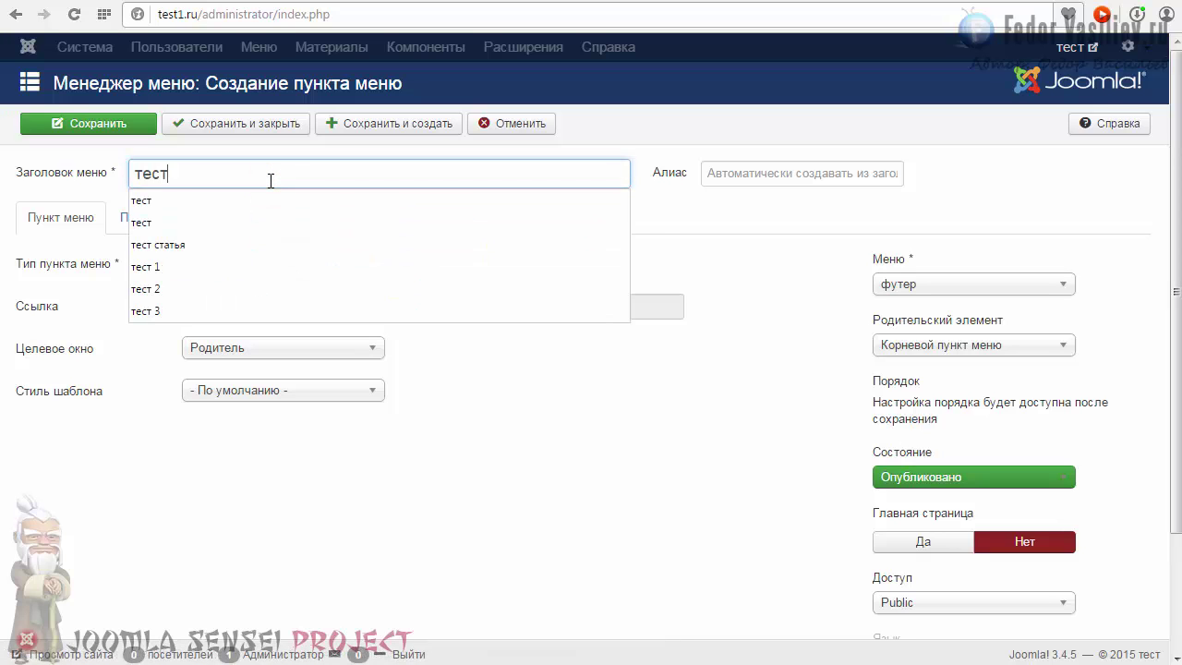
click(540, 439)
Step: Set the menu item's type to Блог категории from Материалы, with видео as the category
click(388, 266)
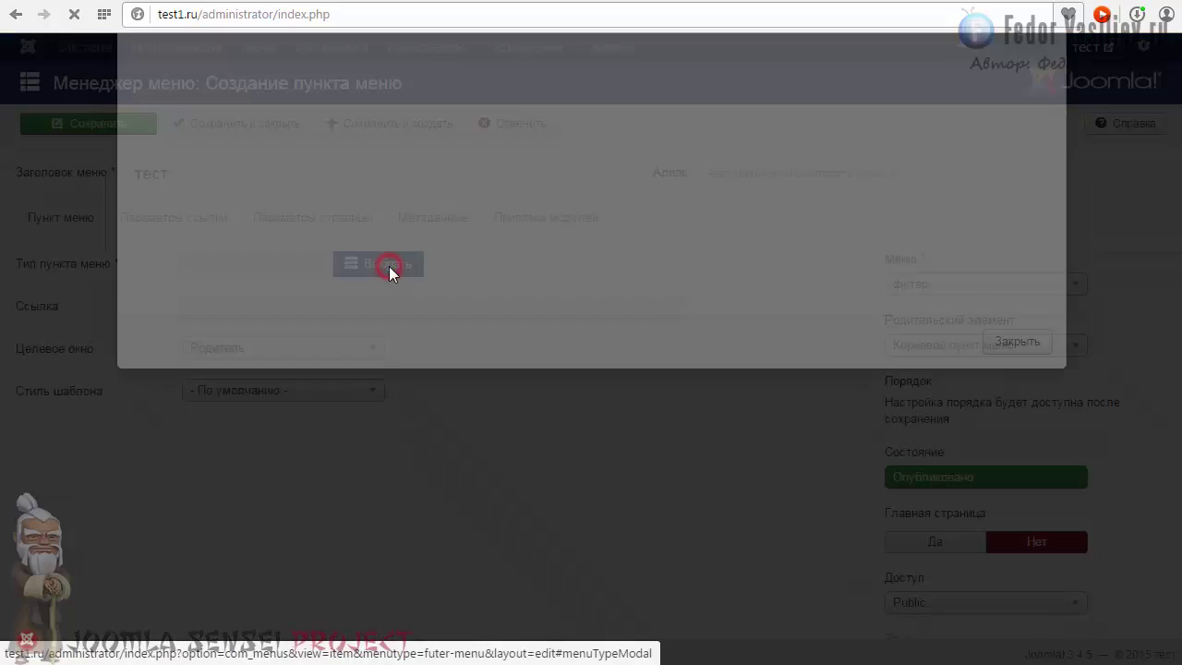
click(174, 209)
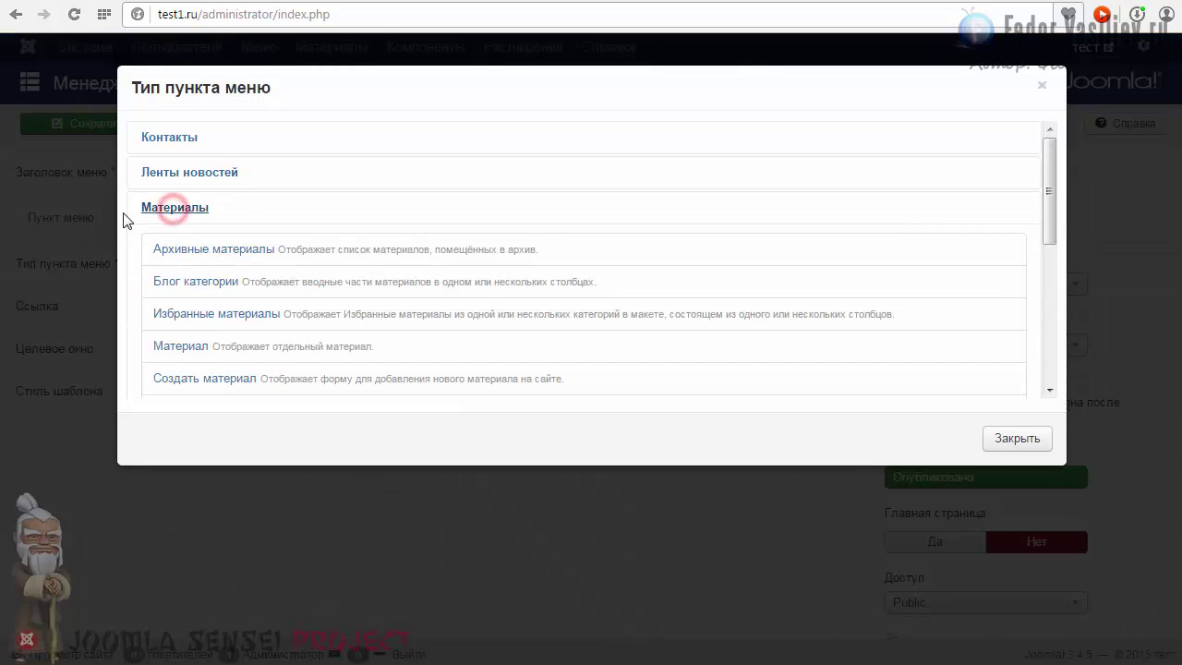
click(169, 285)
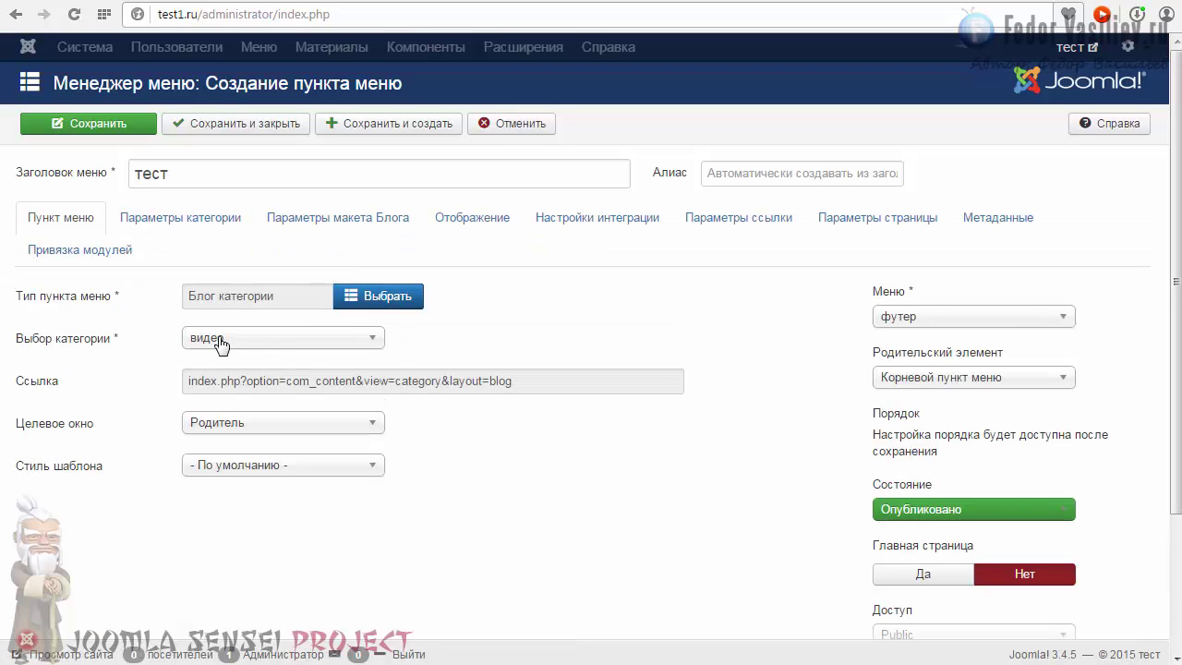
click(220, 339)
click(222, 338)
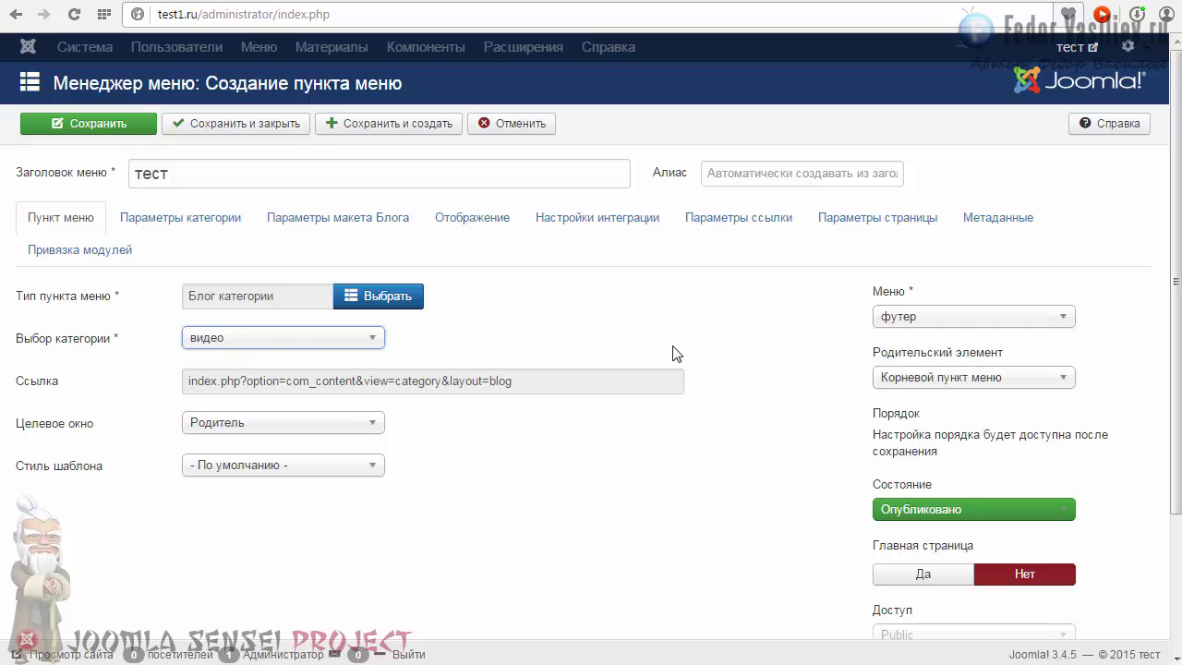
Step: Assign the тест item to the футер menu, check its remaining settings and try to save it
click(897, 316)
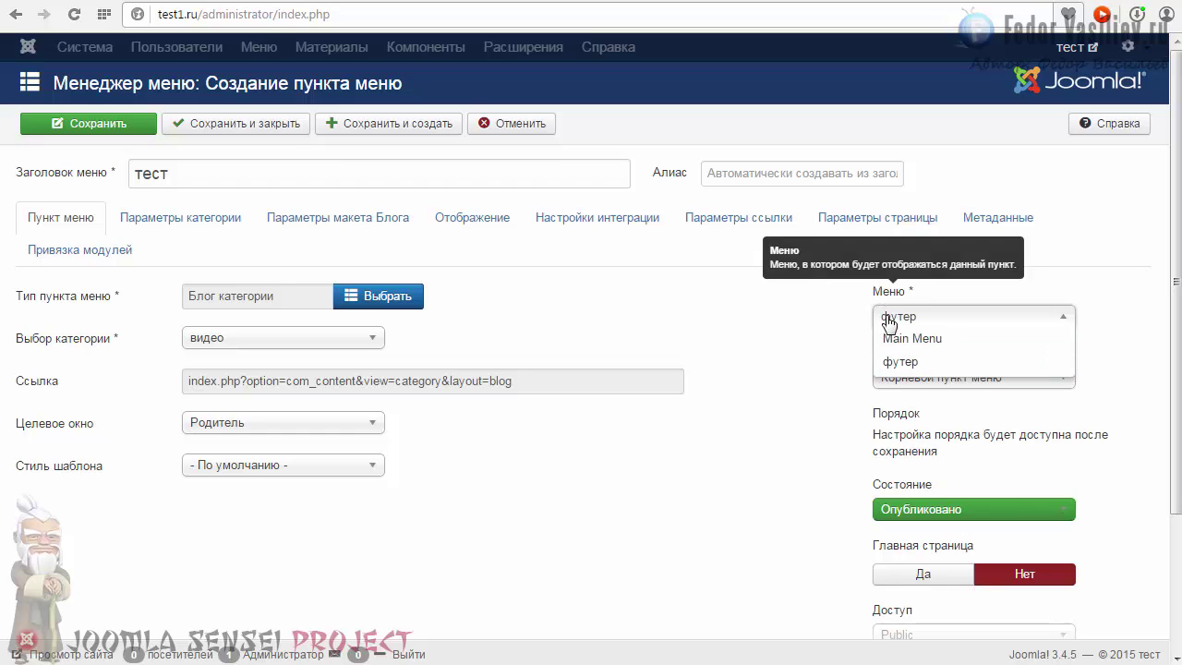
click(900, 362)
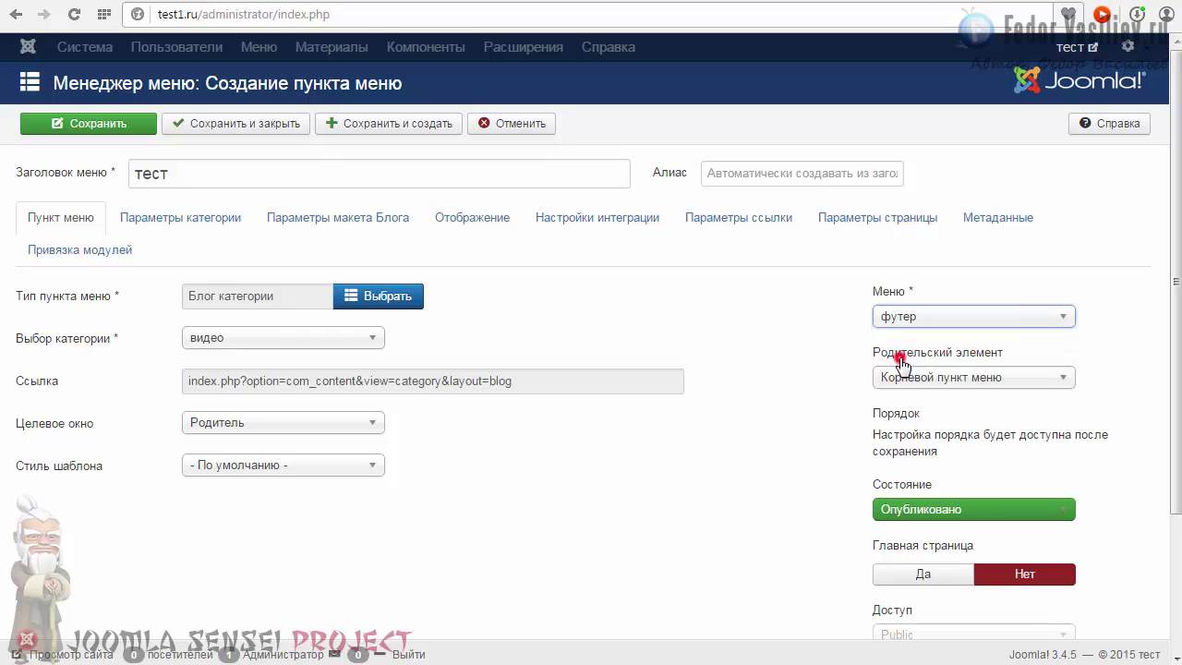
scroll(739, 341, down, 1)
scroll(738, 341, down, 1)
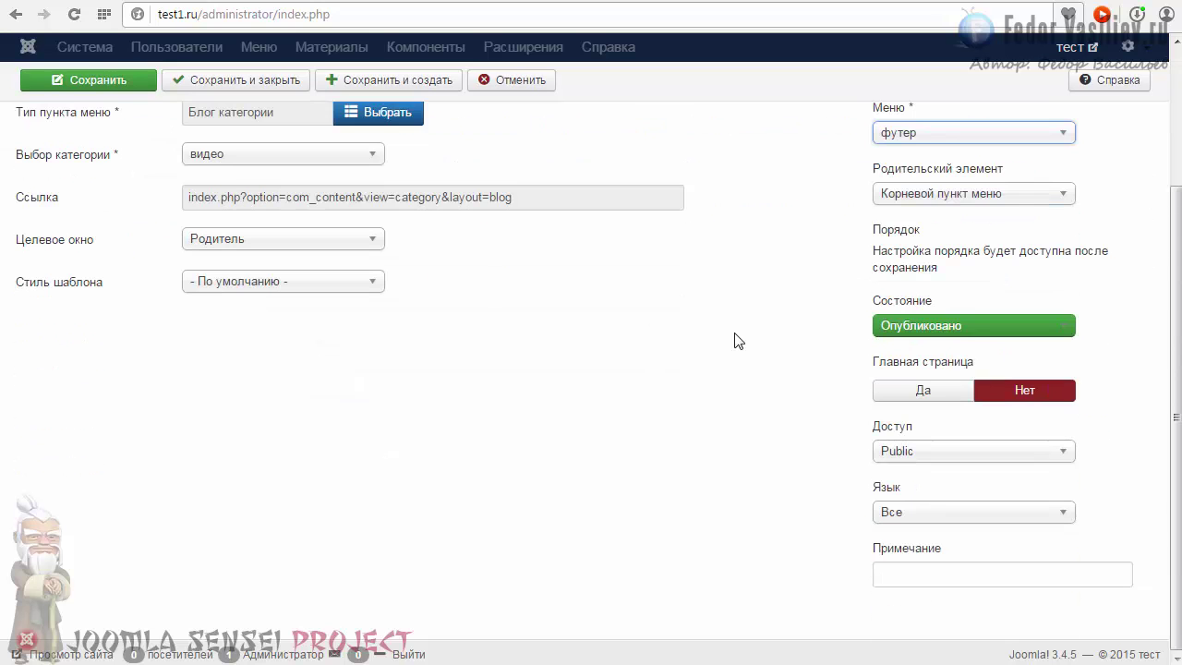
scroll(737, 340, up, 2)
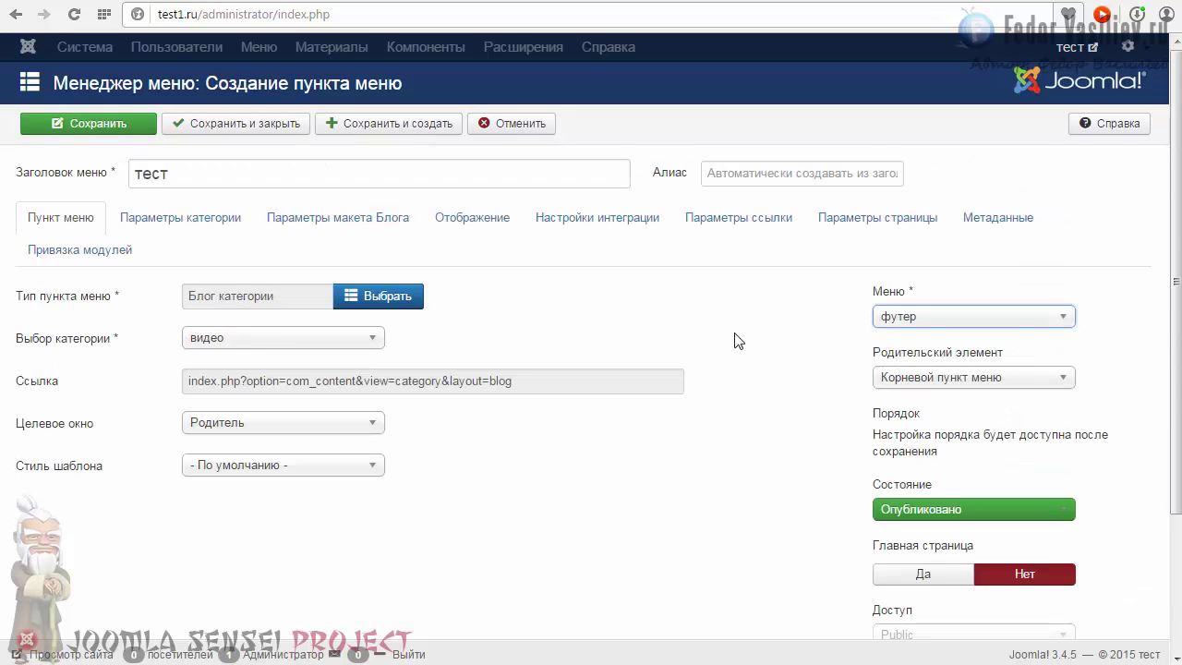
click(93, 132)
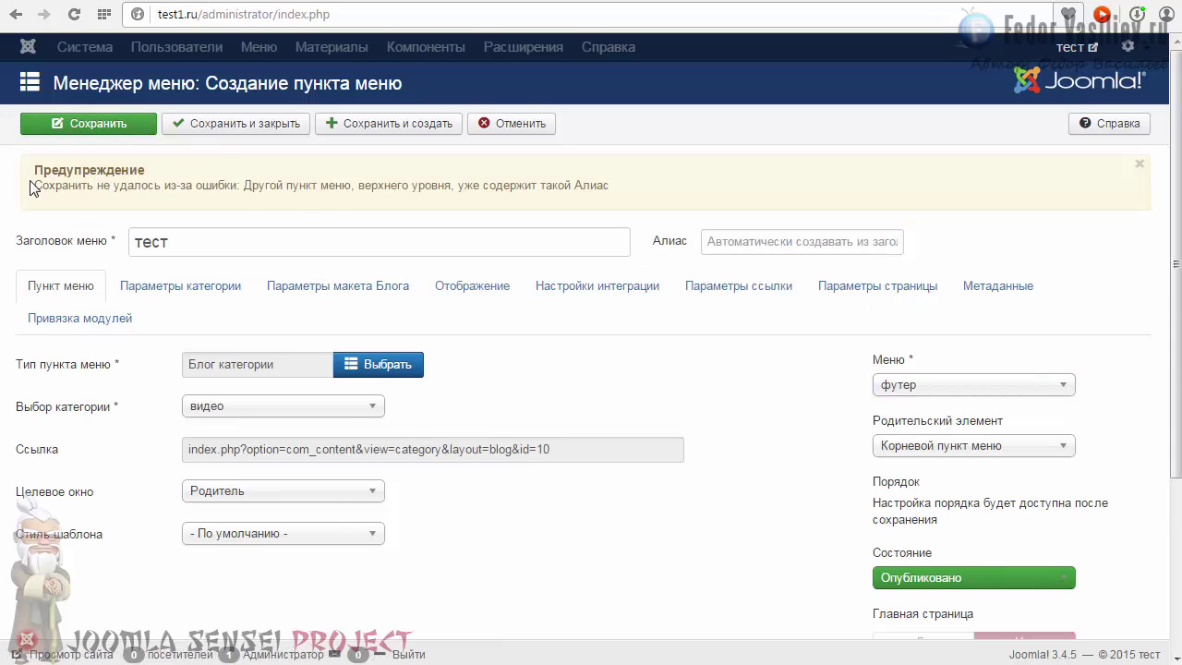
Step: Read the duplicate alias warning, set the тест item's alias to 123 and save the item
drag(33, 187, 615, 183)
click(578, 186)
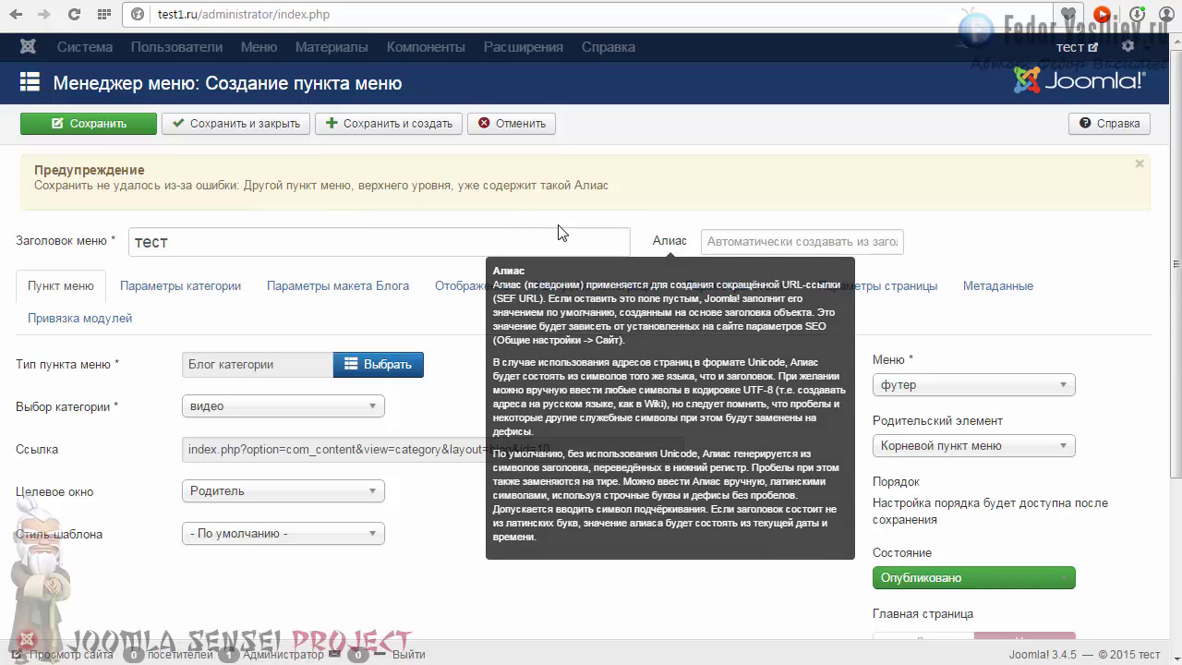
drag(525, 186, 607, 182)
click(717, 237)
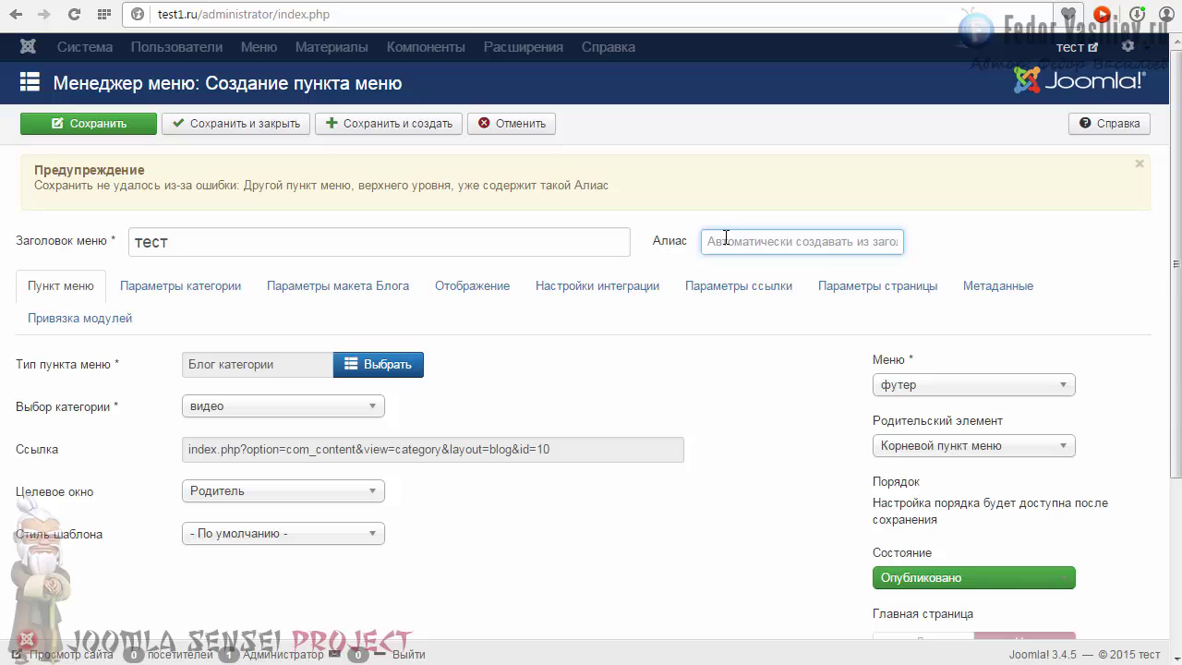
text(123)
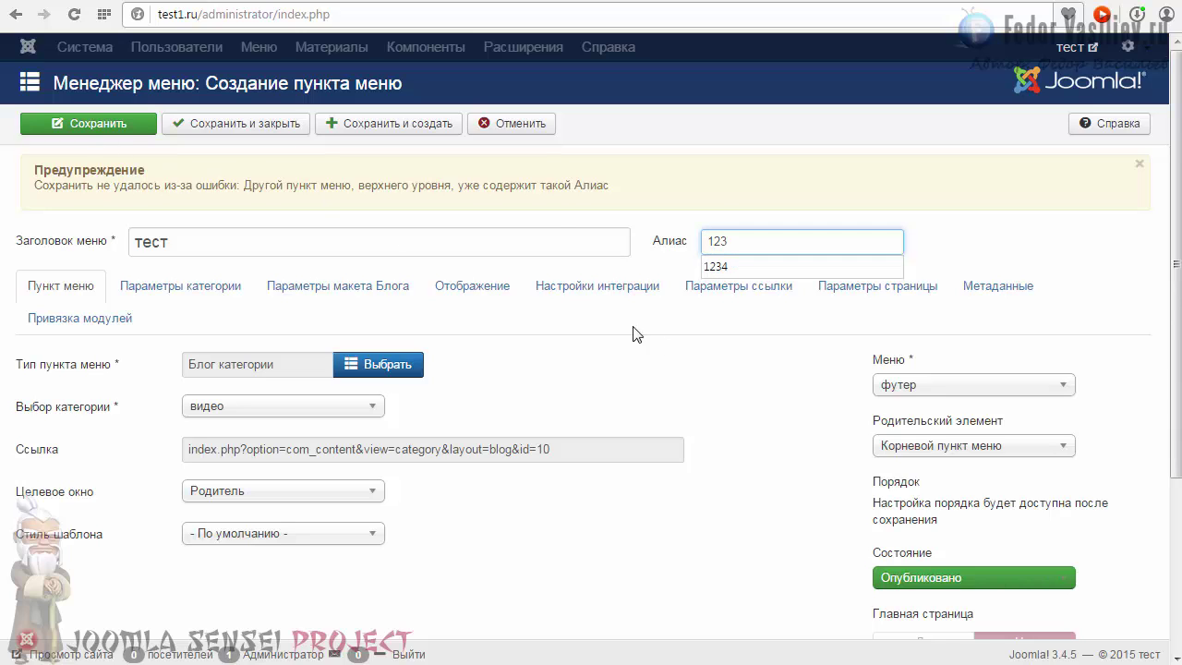
click(643, 267)
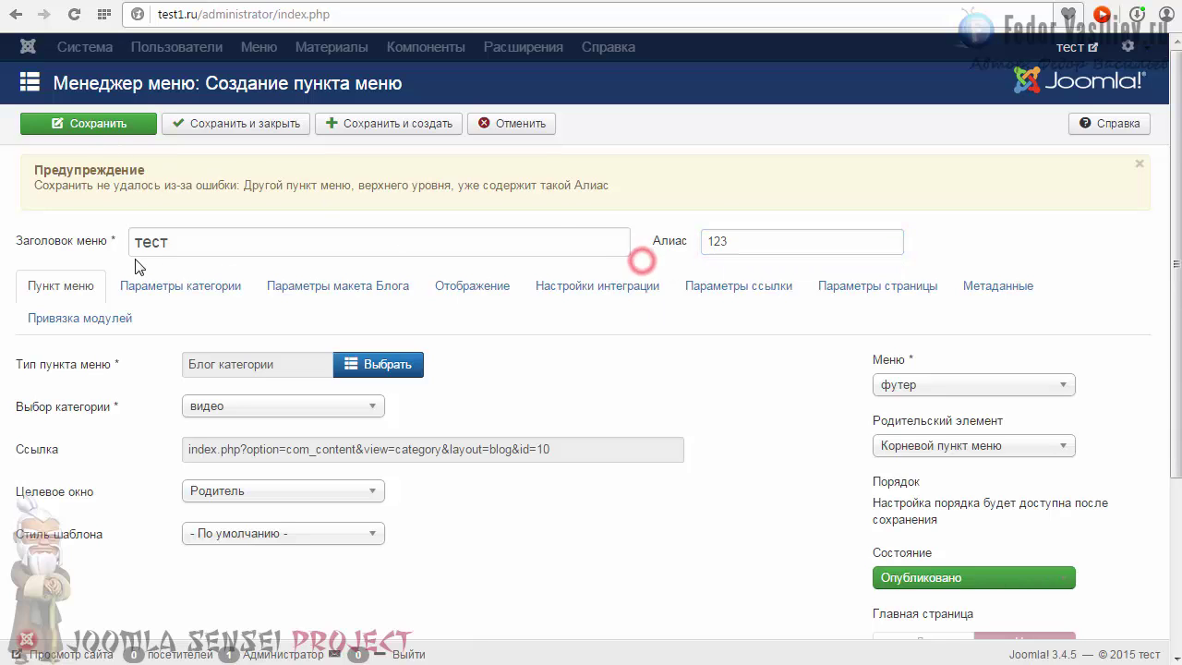
click(88, 128)
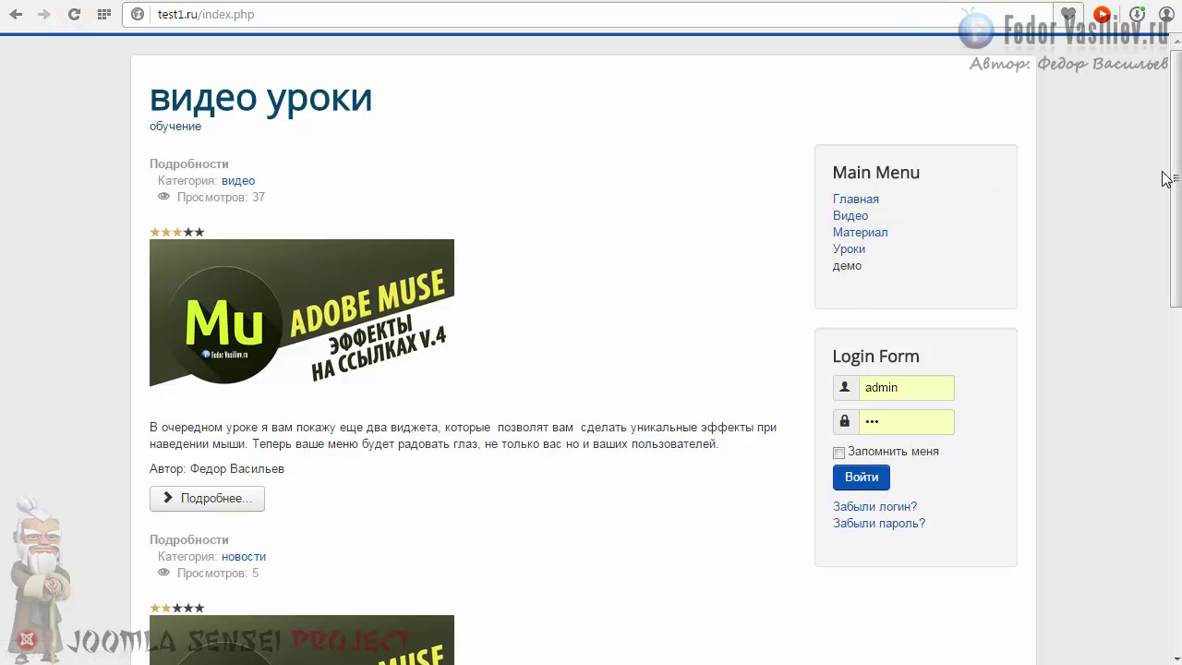
Step: Check the footer menu on the site's front page, open its Главная link and return to the administration page
drag(1173, 179, 1147, 554)
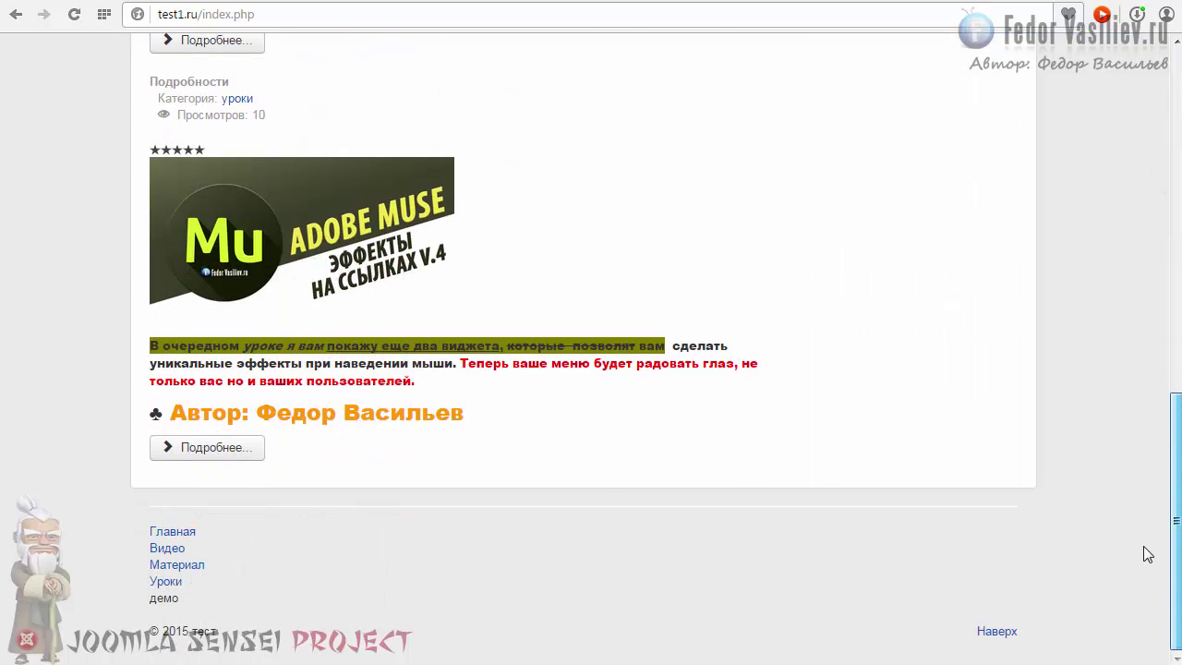
click(168, 532)
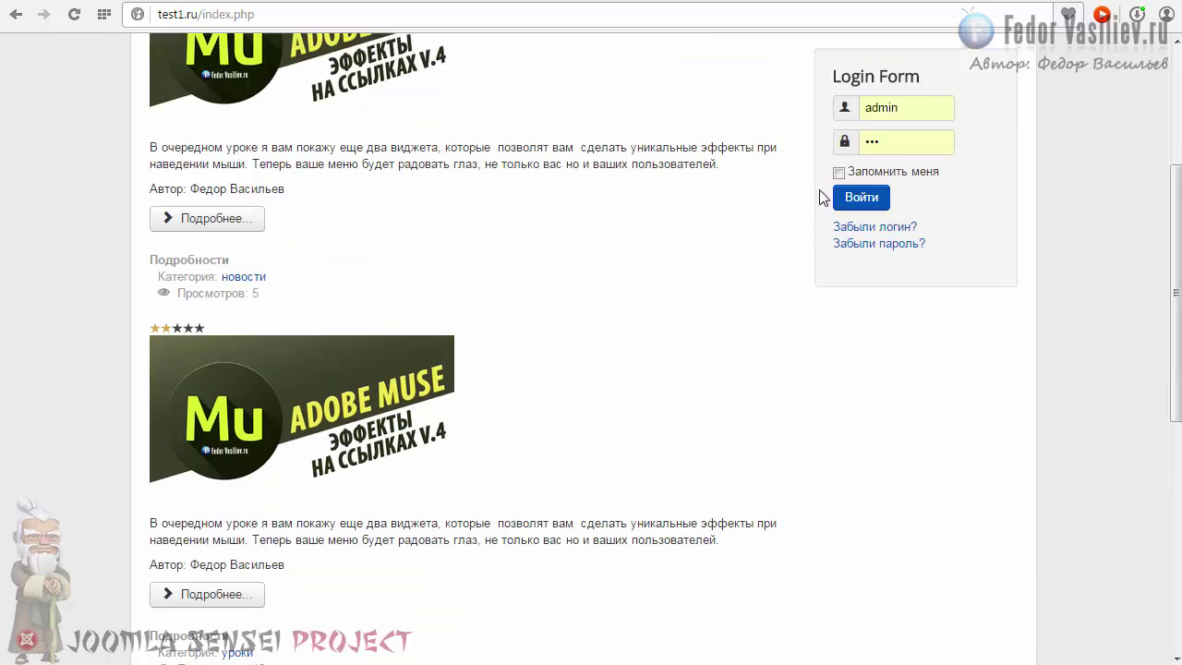
key(ctrl+Tab)
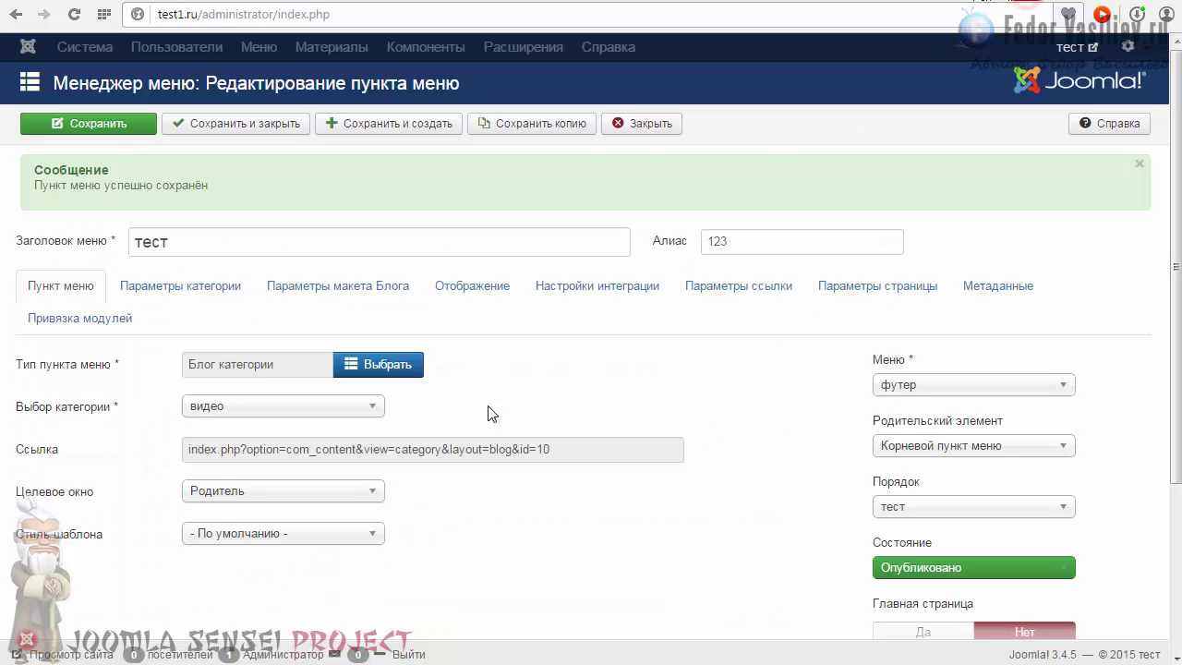
Step: Close the тест menu item and open the футер module from the module manager for editing
click(639, 123)
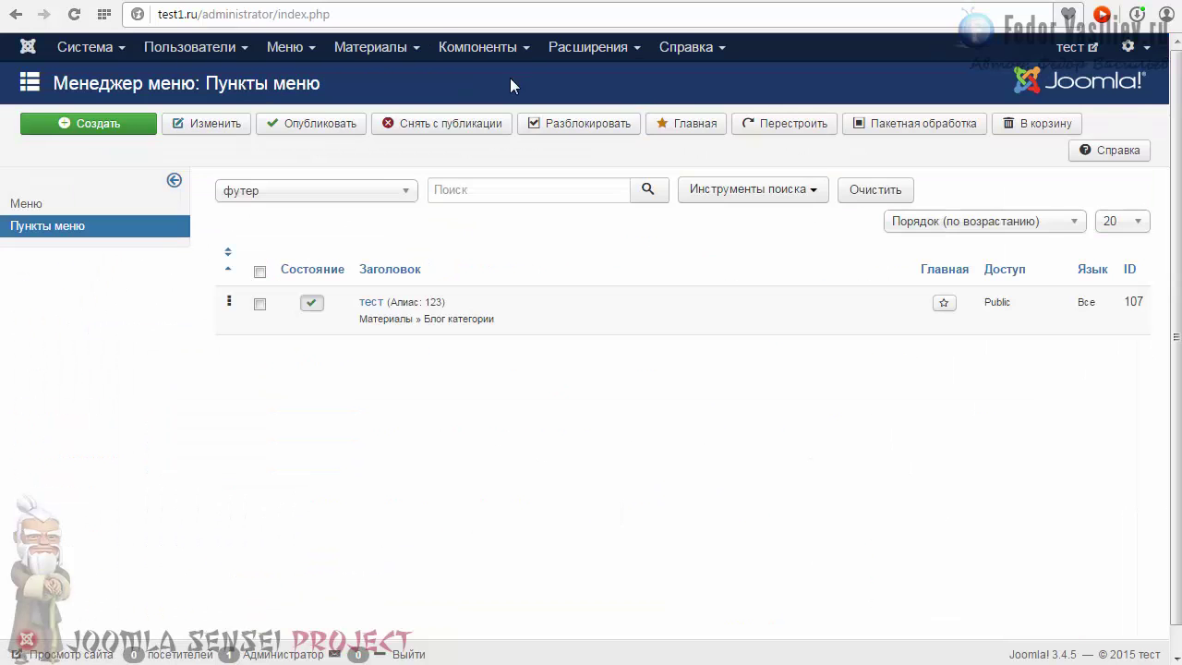
click(577, 50)
click(602, 116)
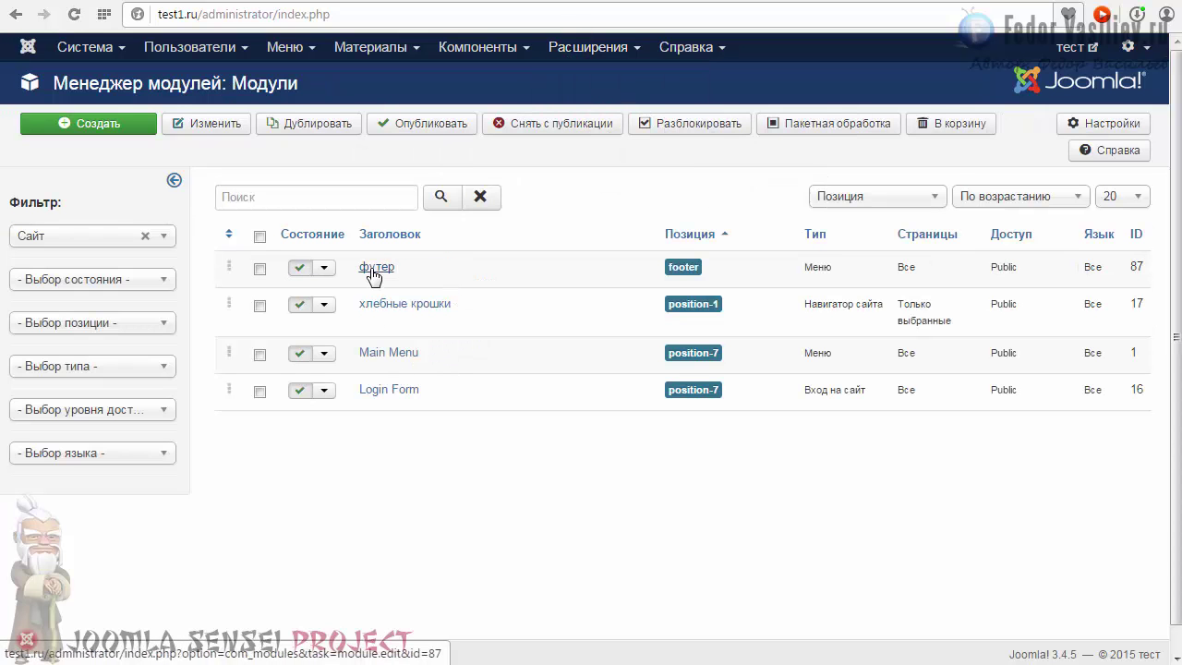
click(371, 269)
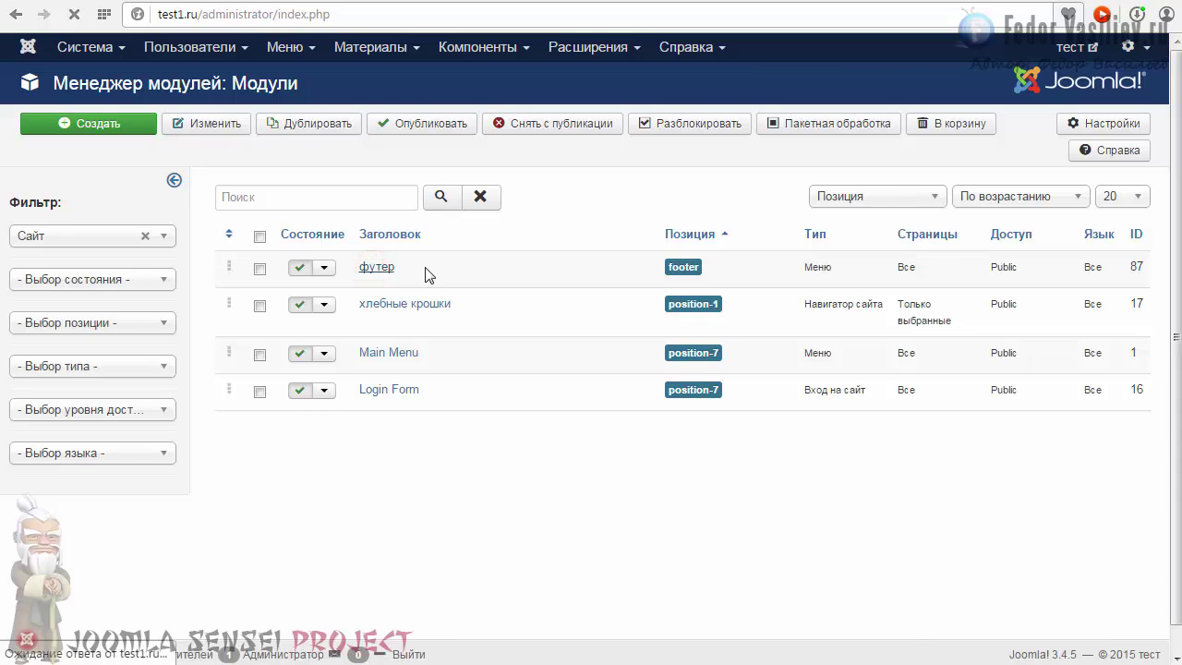
scroll(792, 511, down, 2)
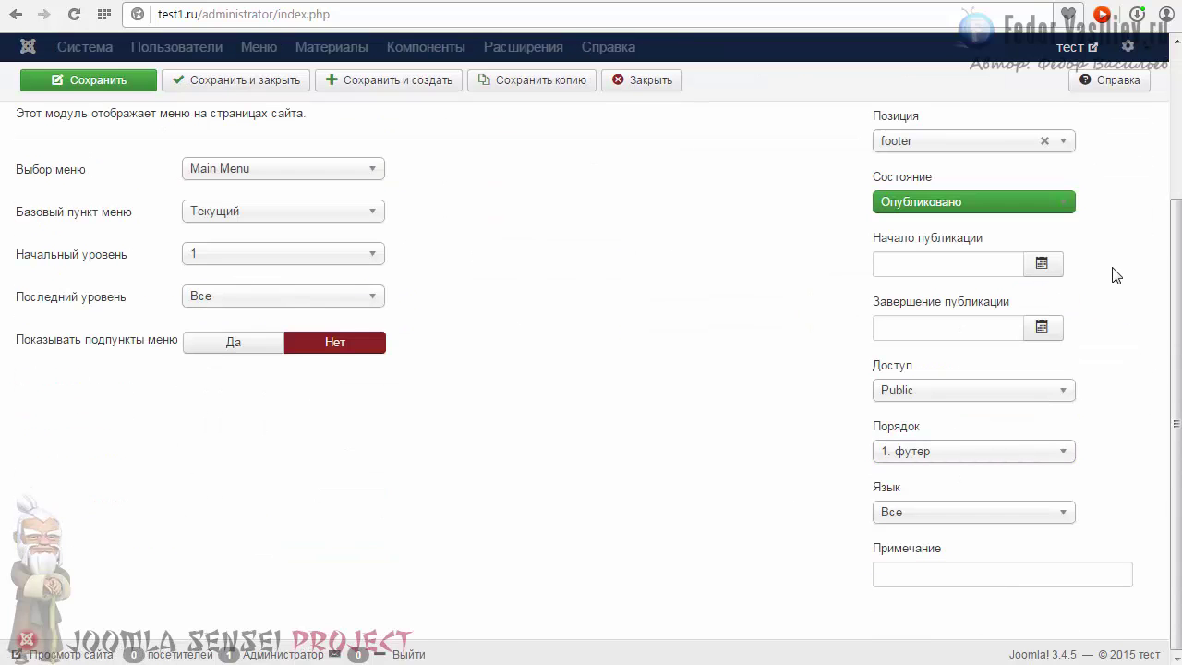
scroll(1168, 323, up, 1)
Step: Set the футер module's displayed menu (Выбор меню) to футер and save the module
click(238, 275)
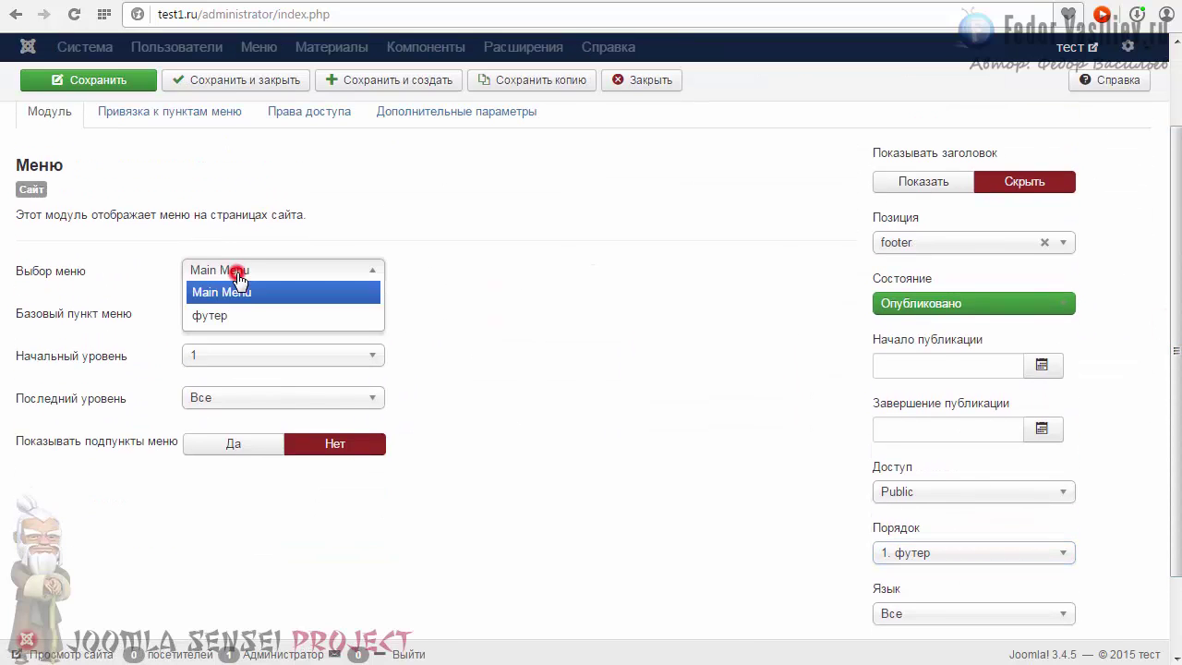
click(146, 271)
click(212, 269)
click(211, 316)
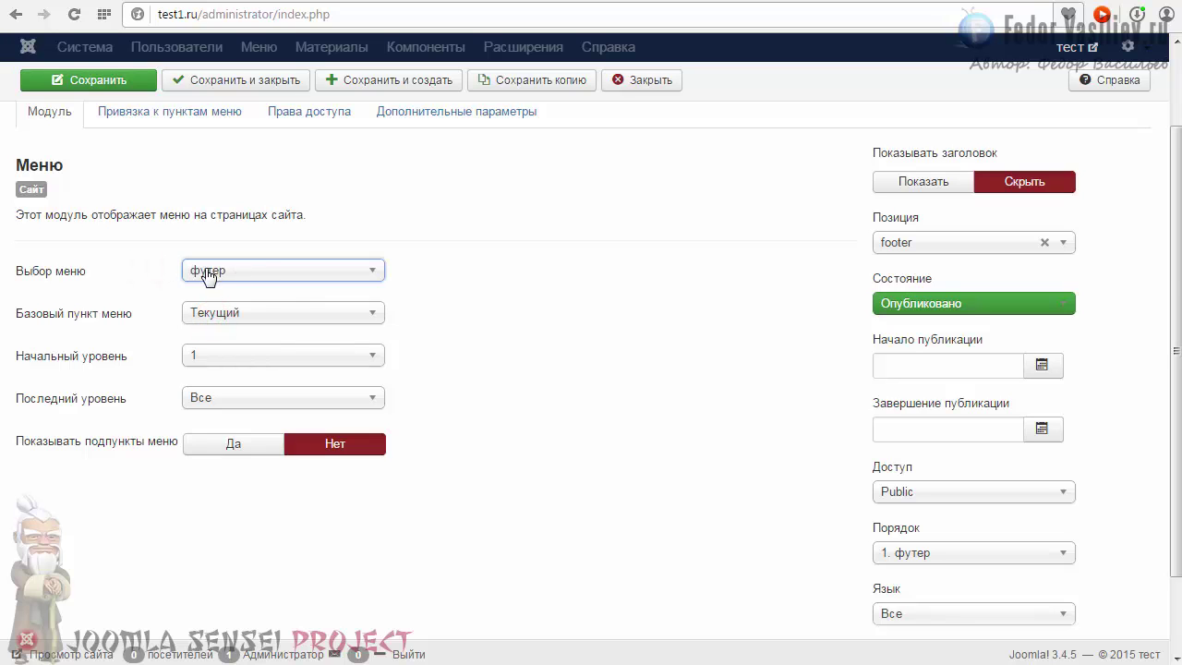
scroll(404, 296, up, 1)
click(128, 126)
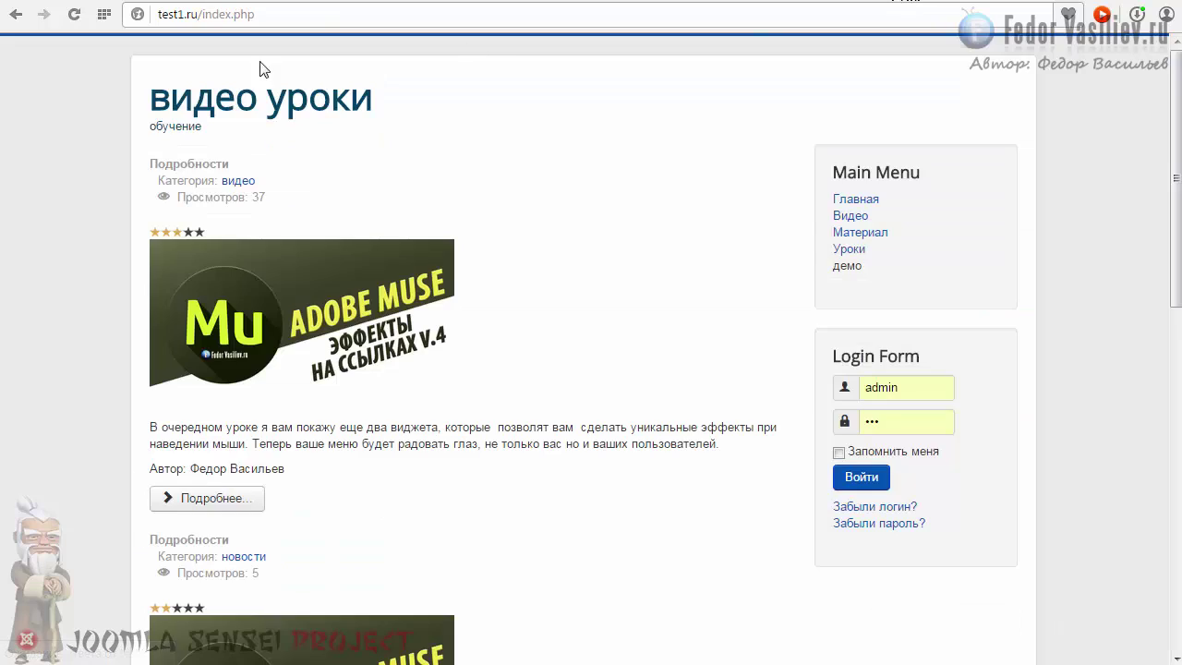
Step: Reload the site's front page, open the тест link in the footer menu and open its article in full
scroll(175, 163, down, 10)
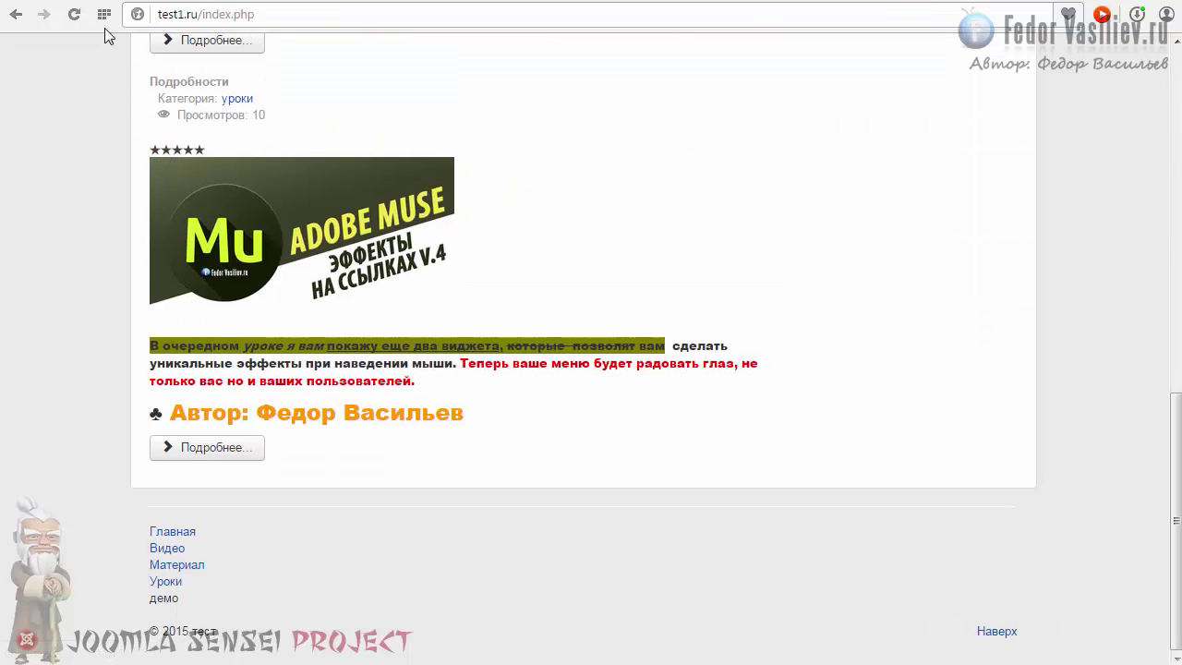
click(74, 15)
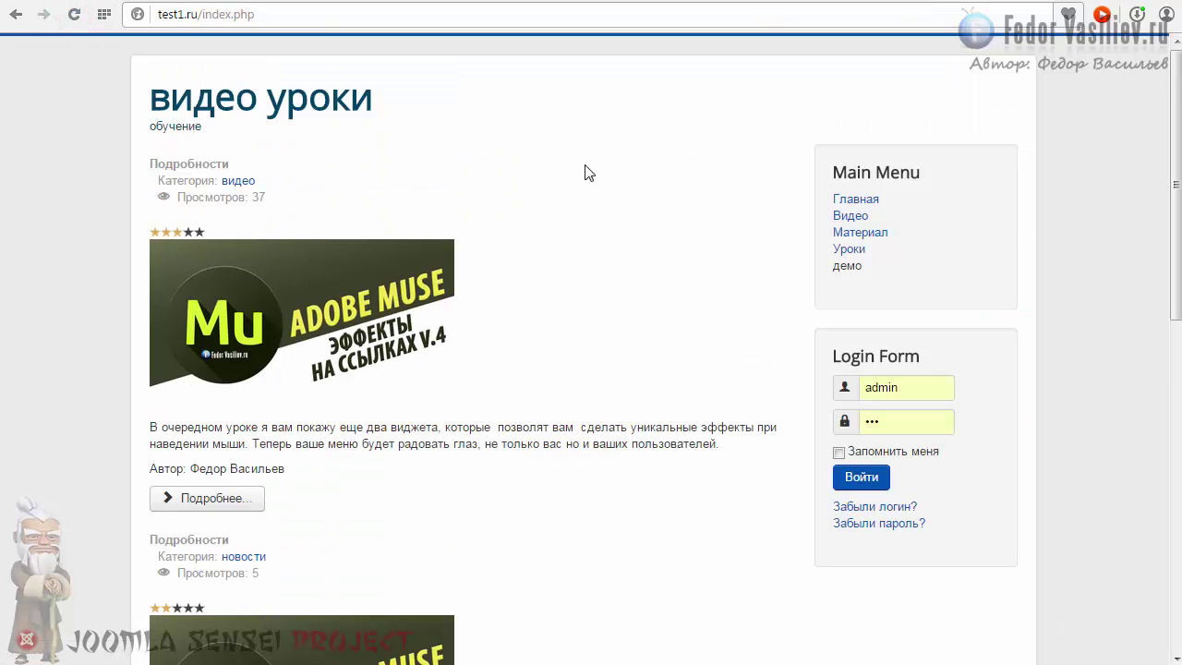
scroll(584, 174, down, 8)
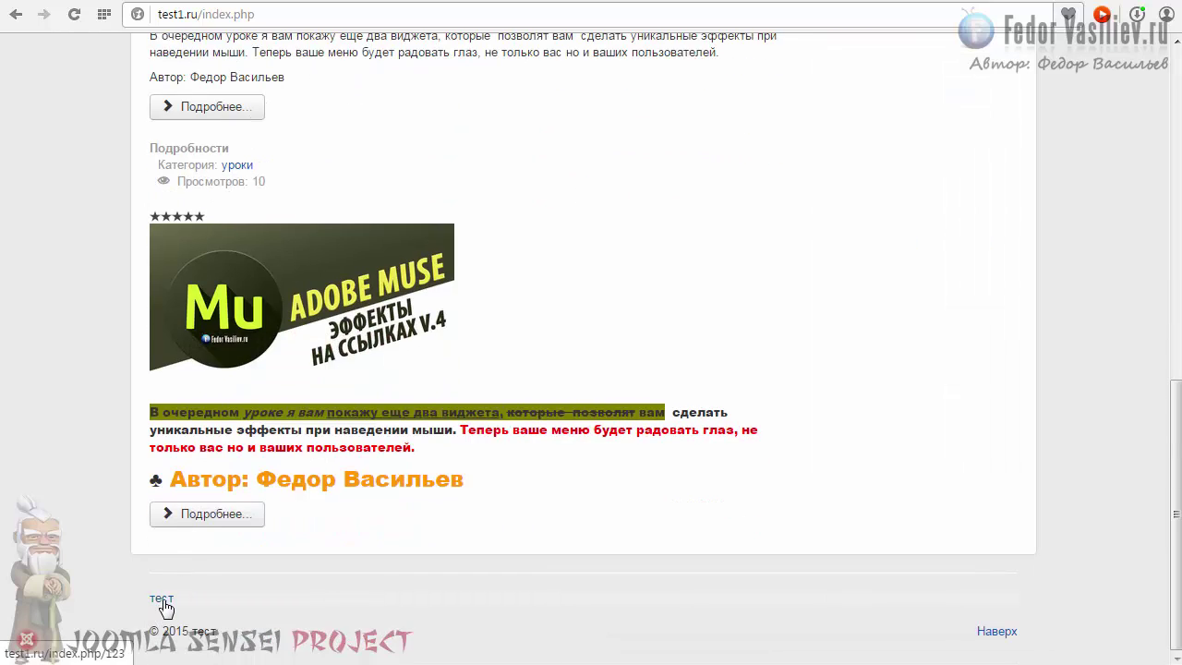
click(164, 600)
scroll(420, 446, down, 1)
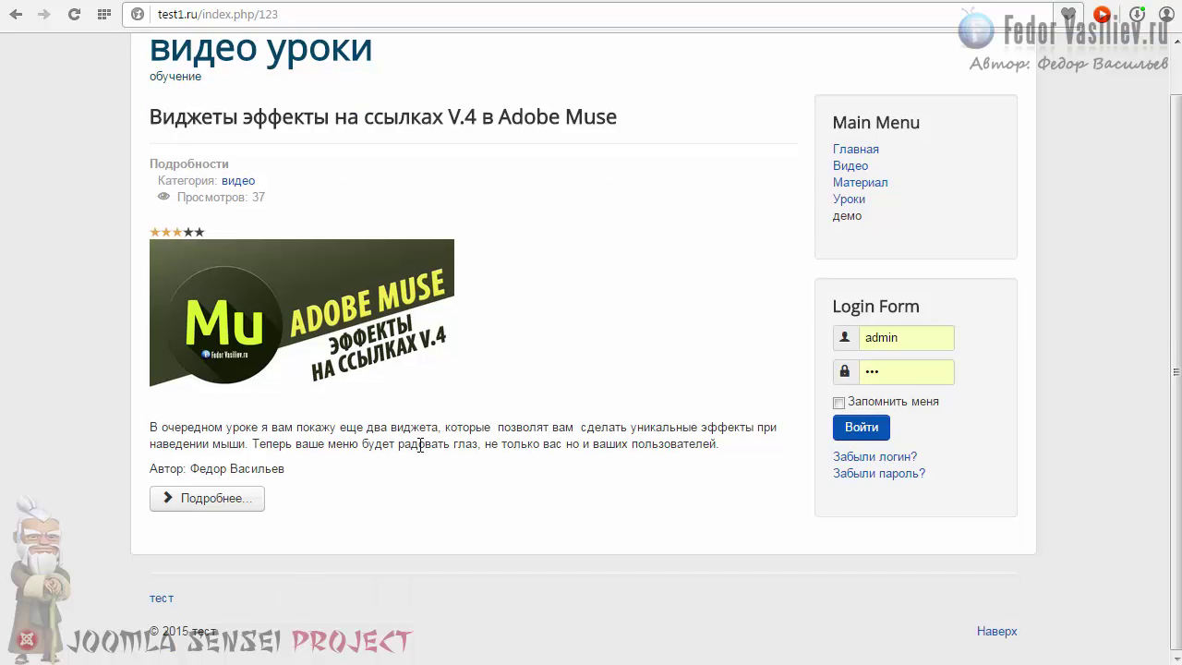
scroll(420, 446, up, 1)
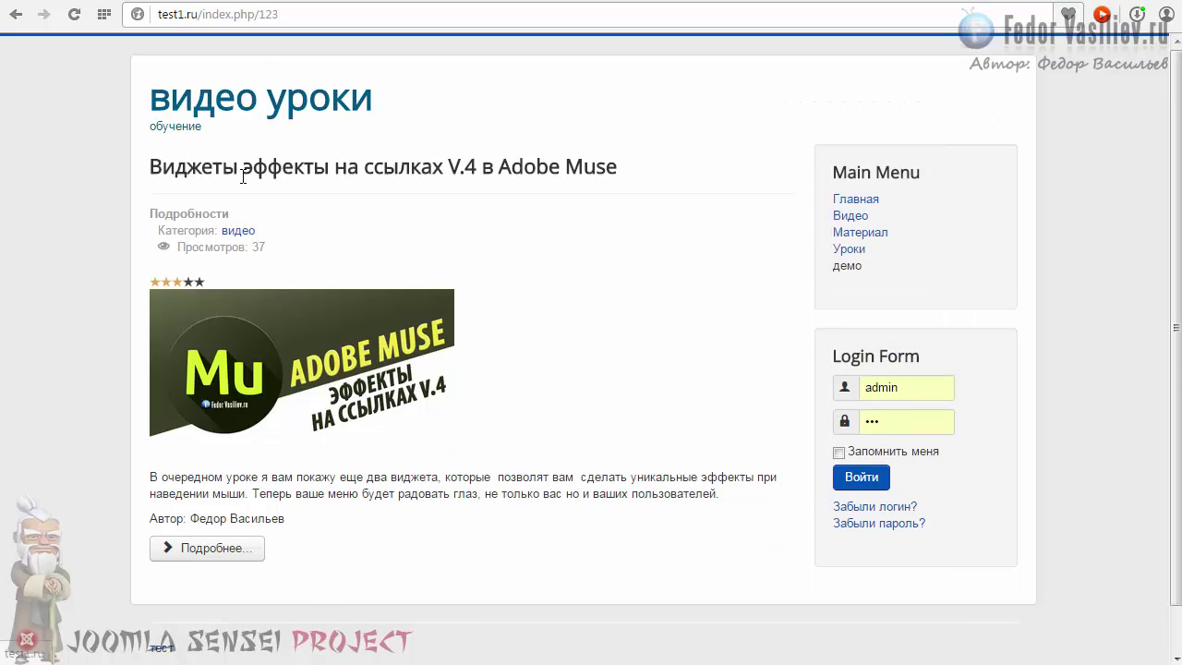
click(217, 550)
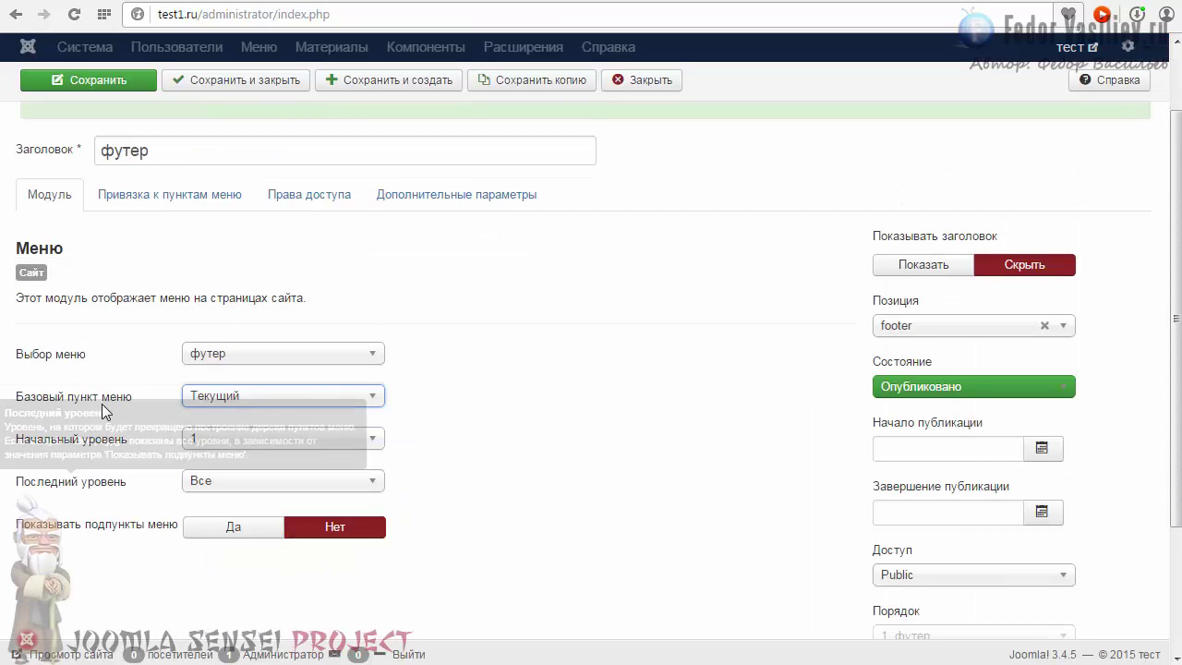
Step: Review the футер module's base menu item choices (Базовый пункт меню) and the explanation of its last level setting (Последний уровень)
click(261, 396)
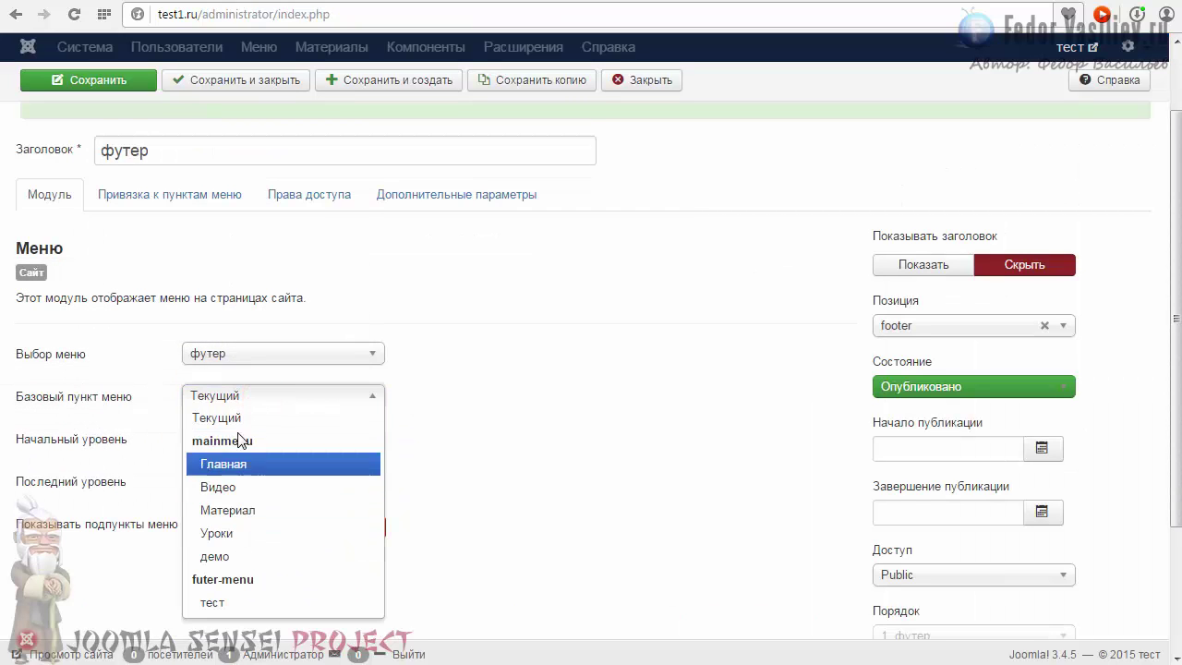
click(242, 398)
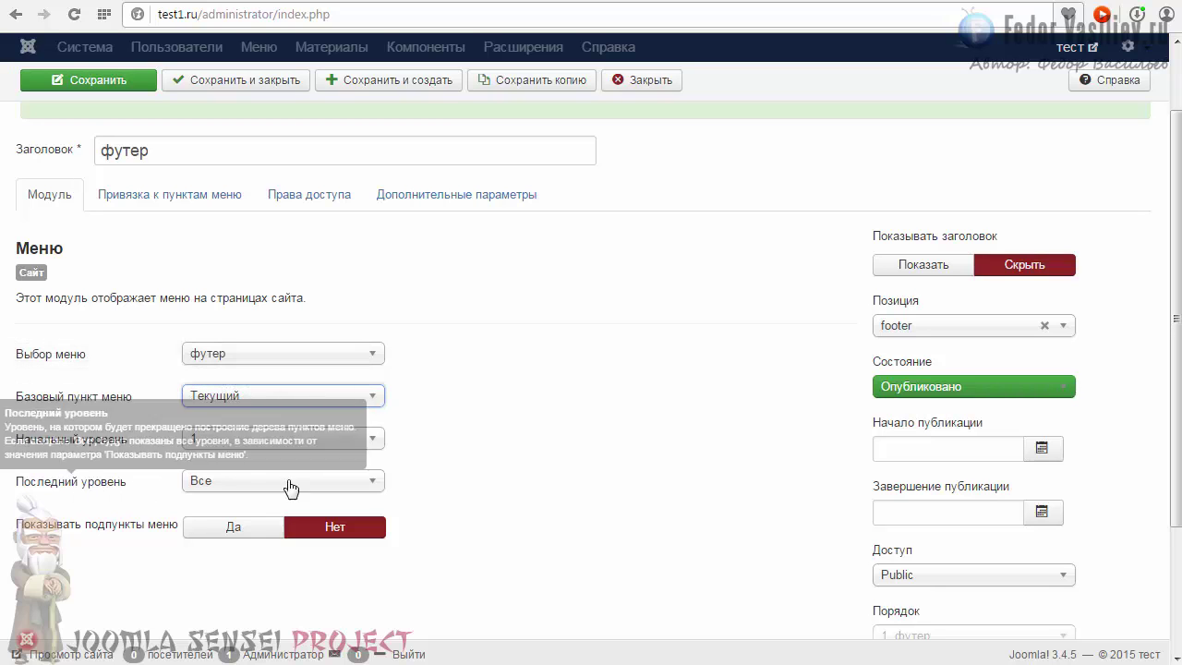
scroll(506, 426, down, 2)
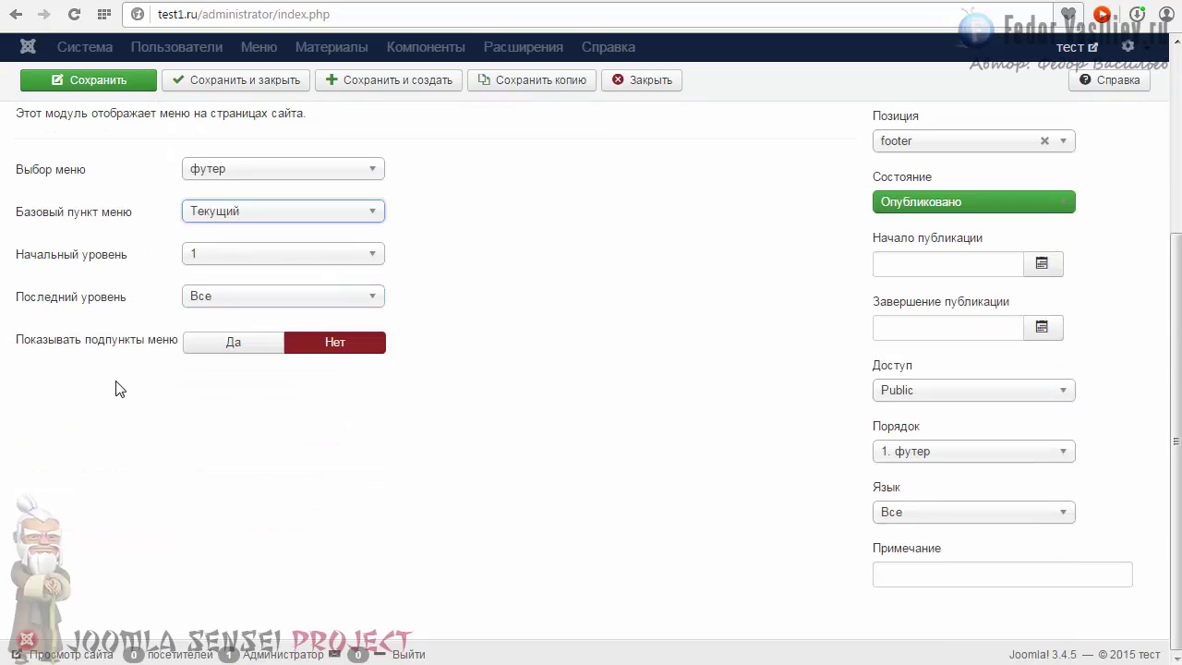
scroll(115, 387, up, 2)
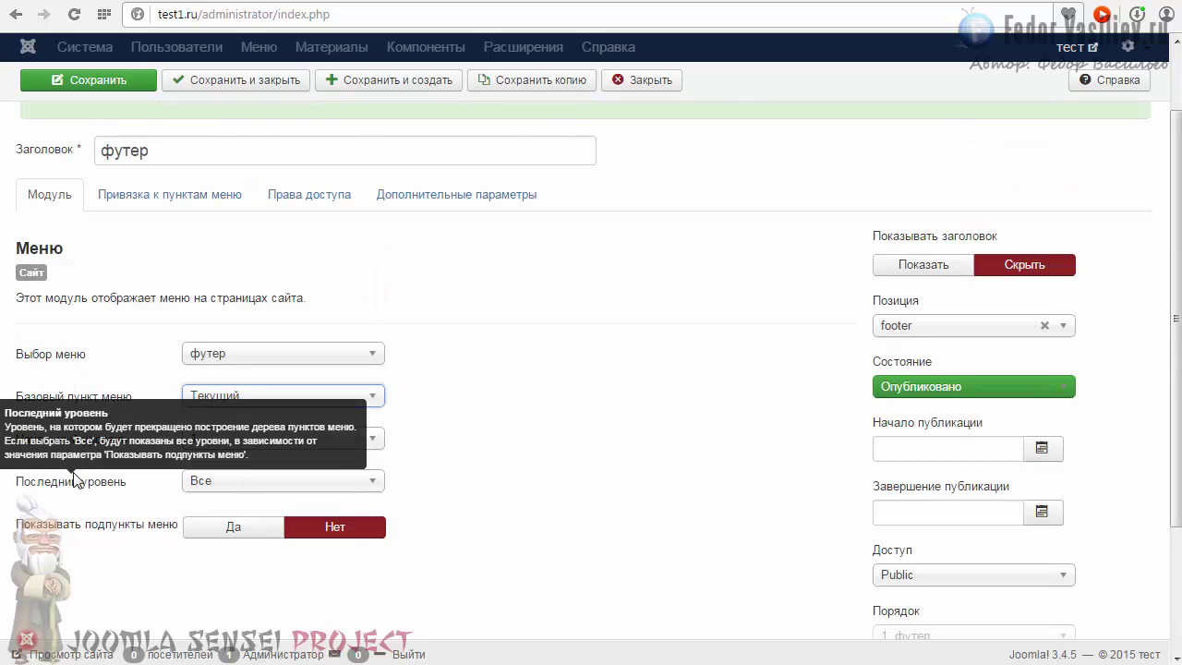
mouse_move(90, 486)
Step: Look through the футер module's menu assignment, permissions and advanced settings and close the module
click(153, 194)
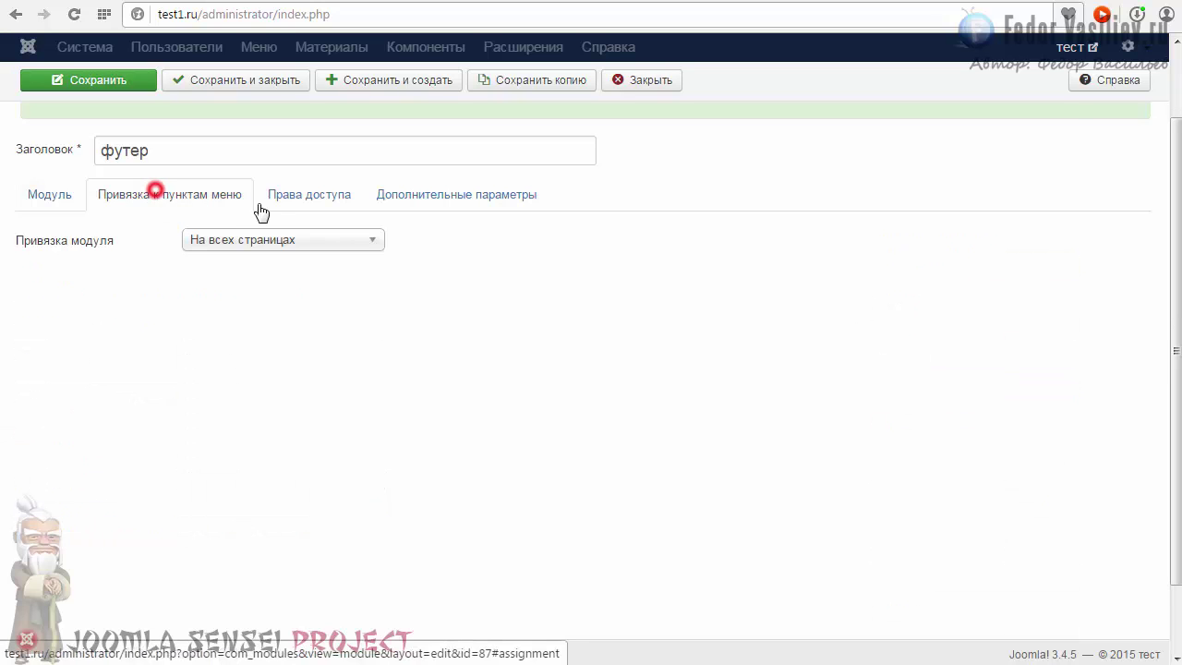
click(280, 199)
click(440, 198)
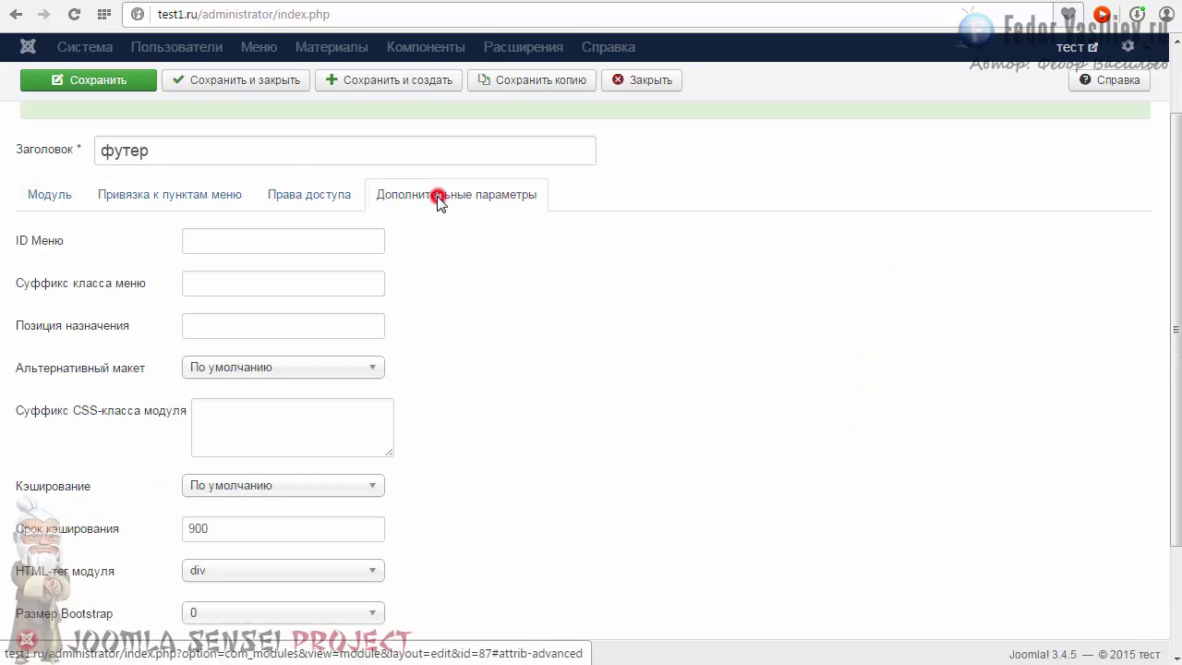
click(326, 198)
click(169, 203)
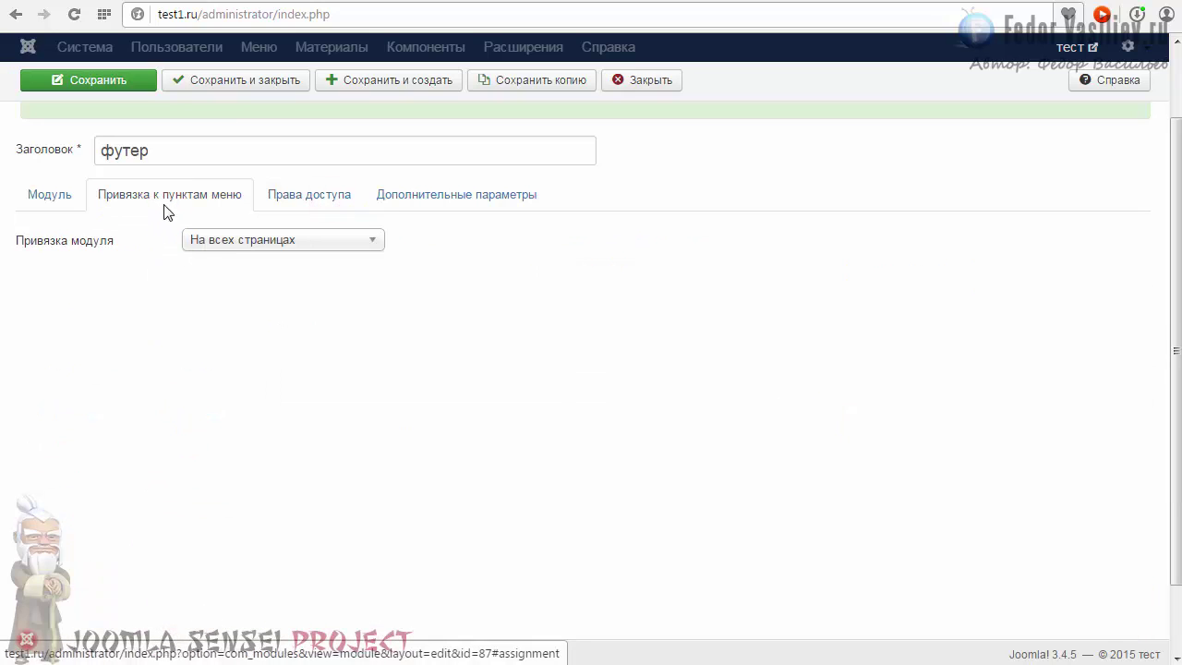
click(26, 196)
click(642, 80)
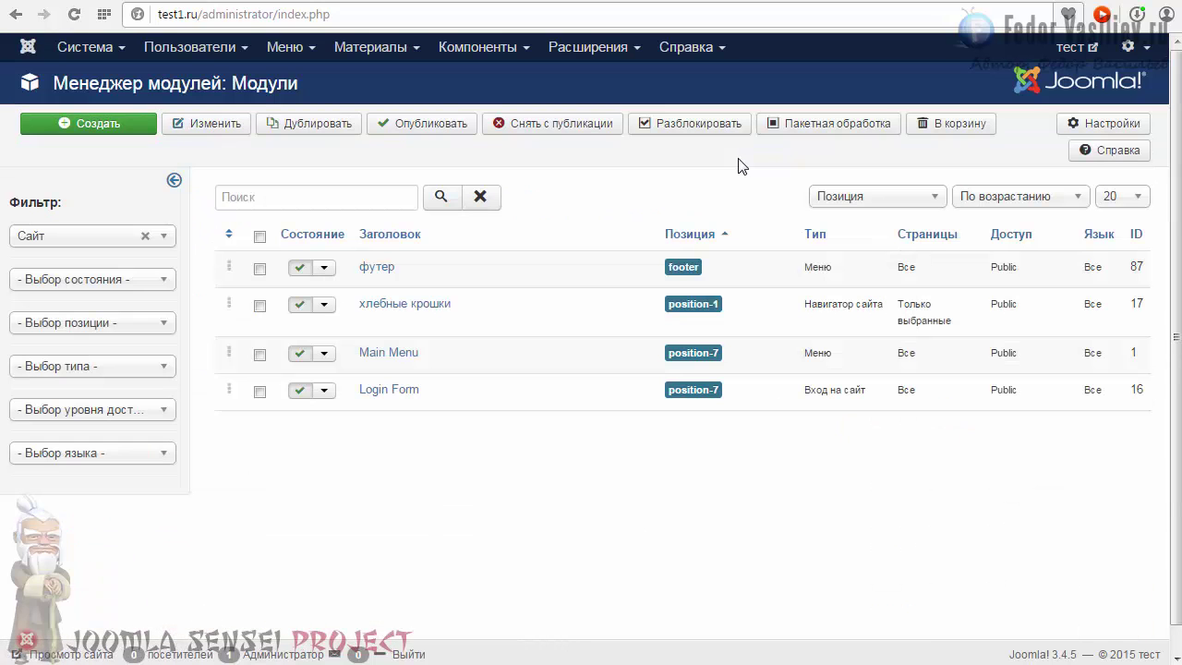
Step: Check the site's front page, return to the module manager and unpublish the футер module
click(914, 1)
scroll(856, 213, down, 2)
scroll(857, 213, up, 2)
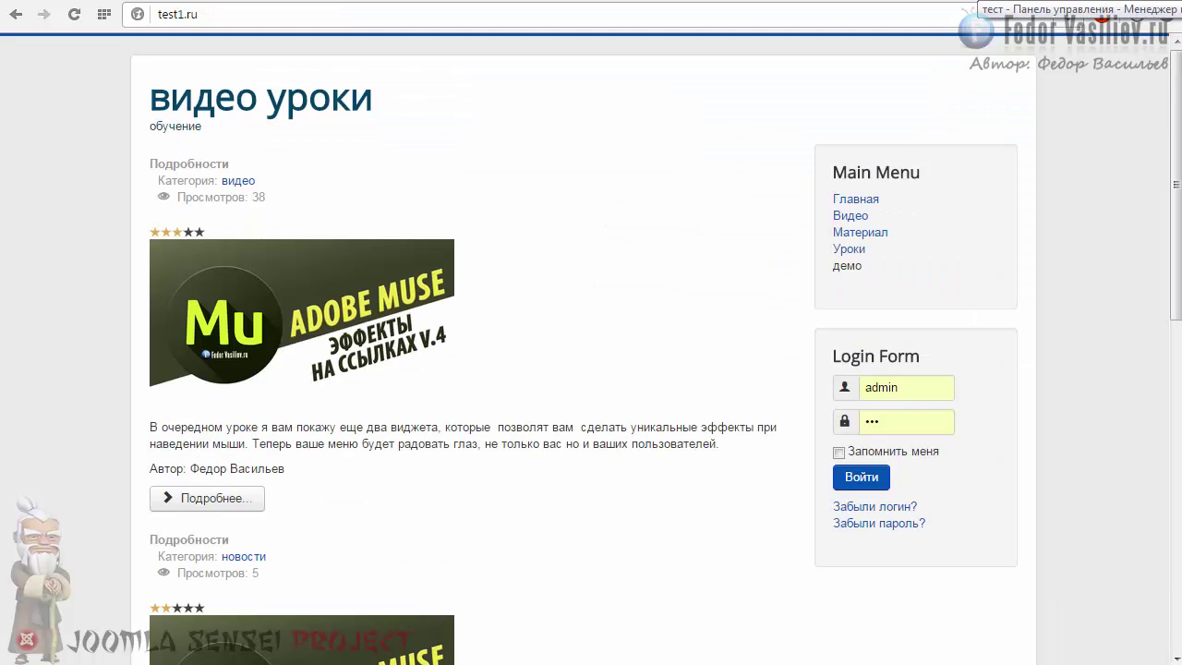
key(ctrl+Tab)
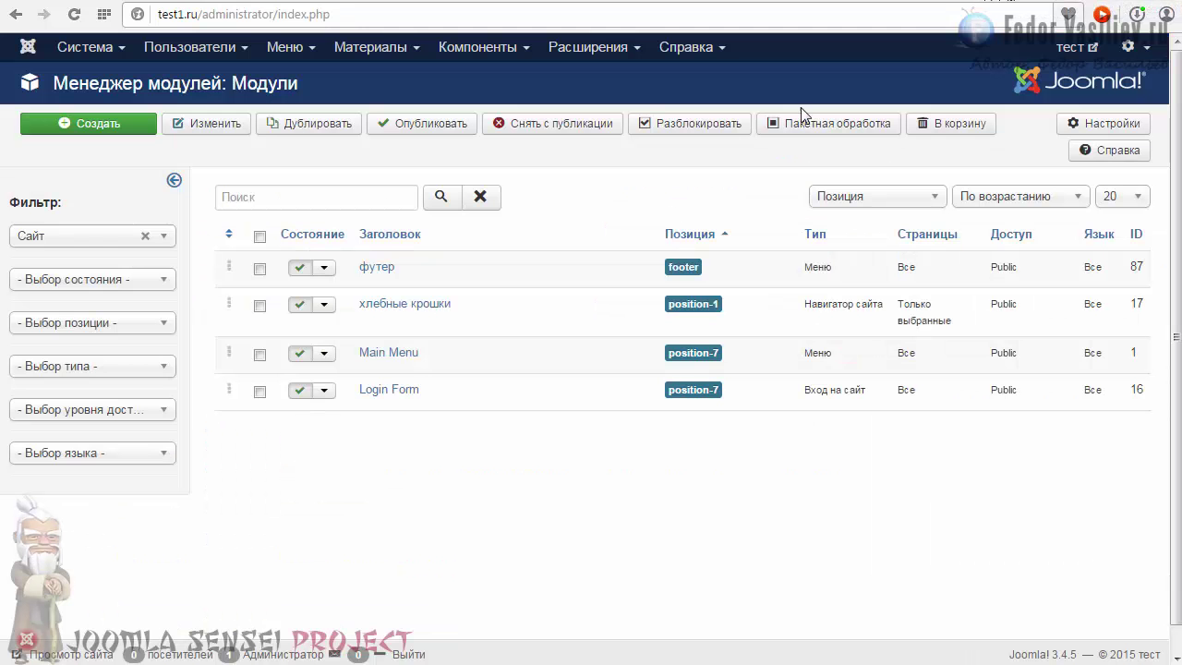
click(296, 268)
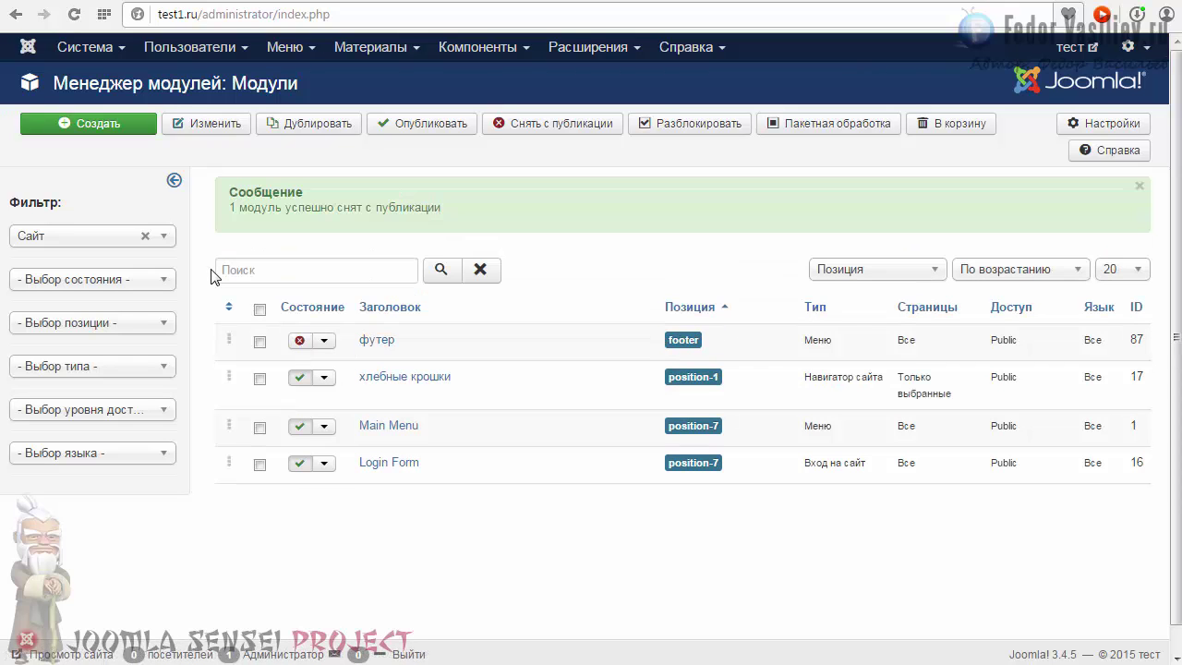
Step: Open the Login Form module for editing and look over its title, position and publishing settings
click(379, 464)
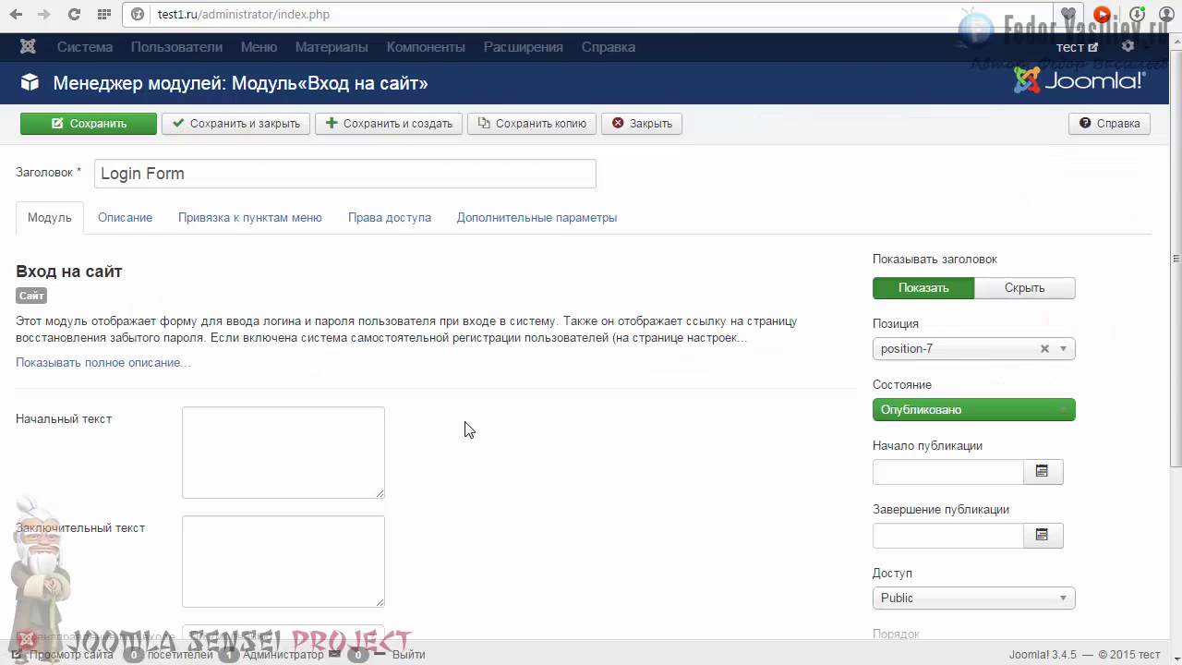
scroll(804, 415, down, 1)
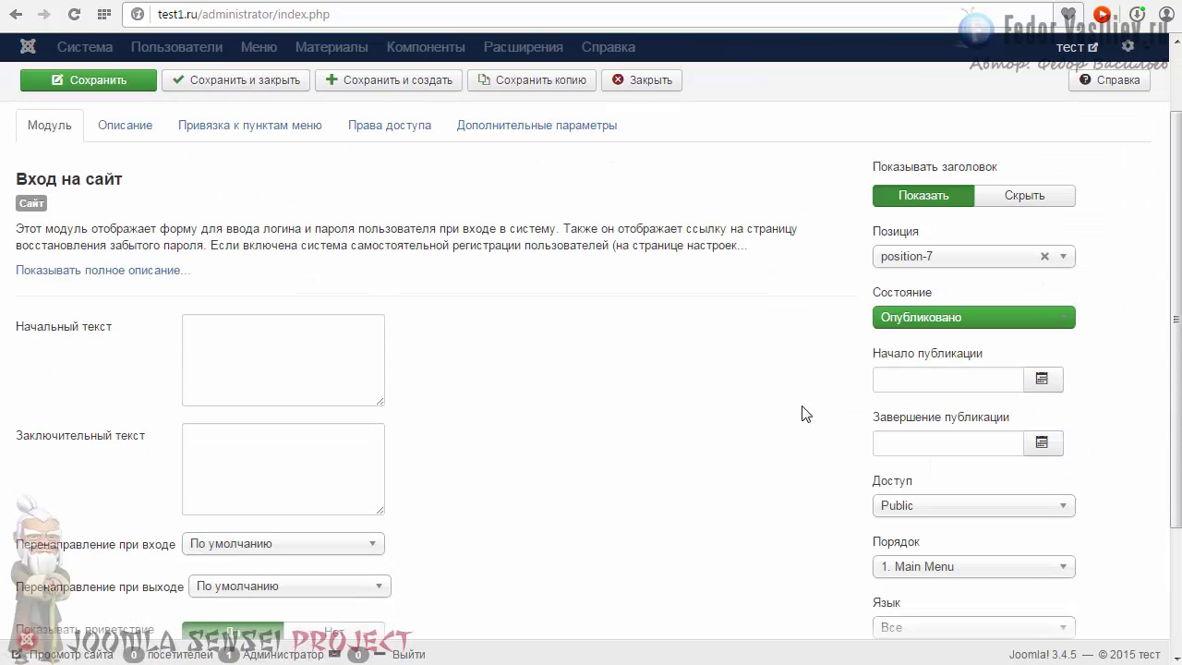
scroll(699, 272, up, 1)
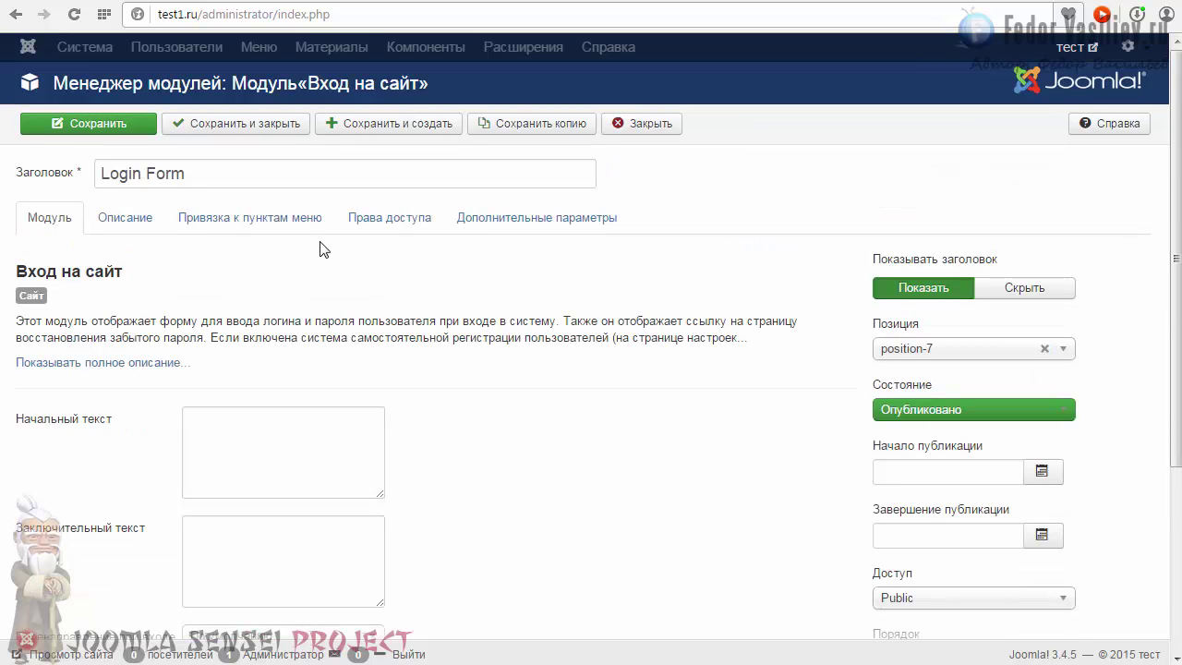
triple_click(201, 173)
click(832, 401)
scroll(800, 410, down, 3)
scroll(791, 411, up, 2)
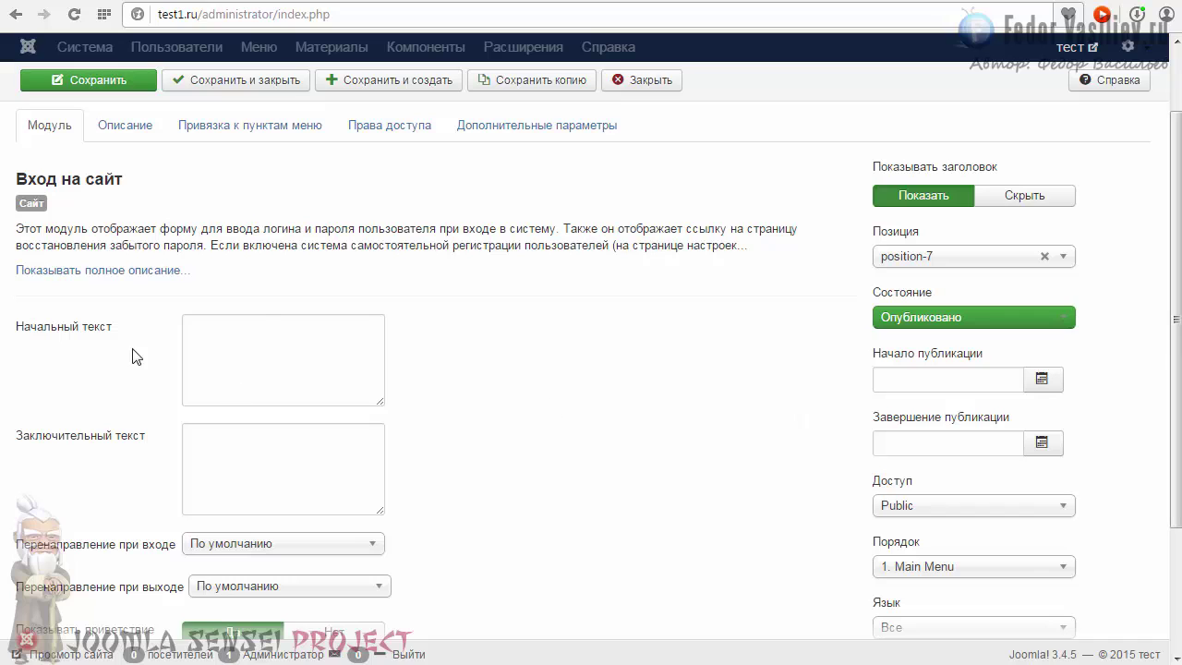
Step: Read the explanations of the Login Form module's introductory and closing text fields (Начальный текст, Заключительный текст)
mouse_move(82, 335)
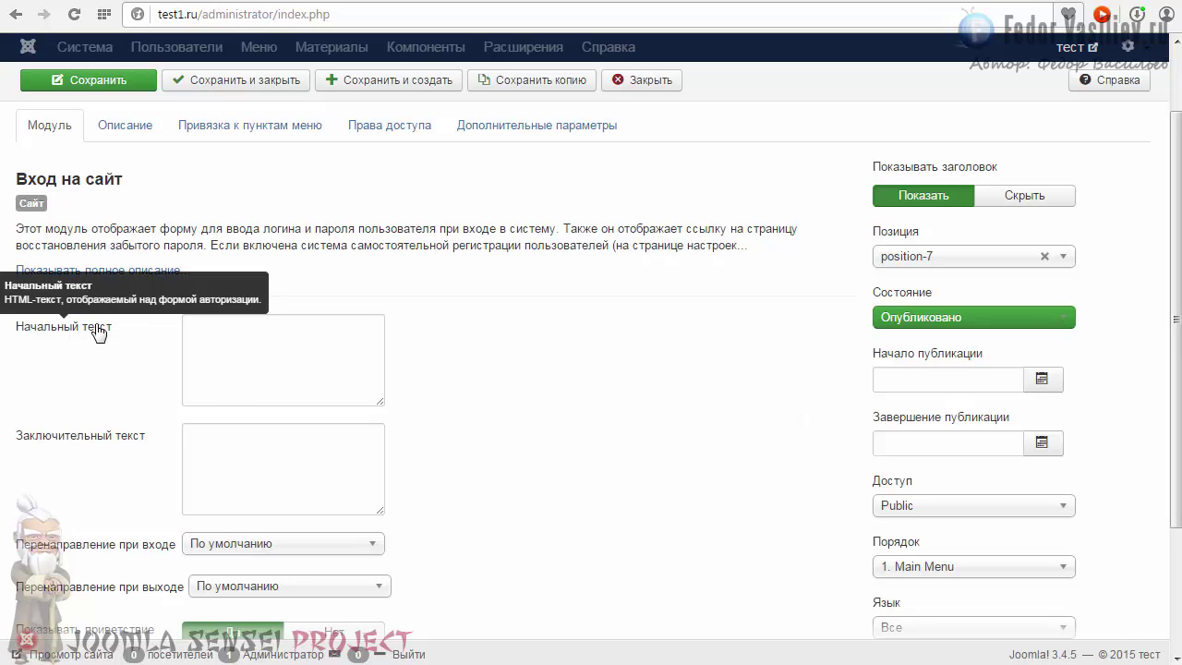
click(248, 338)
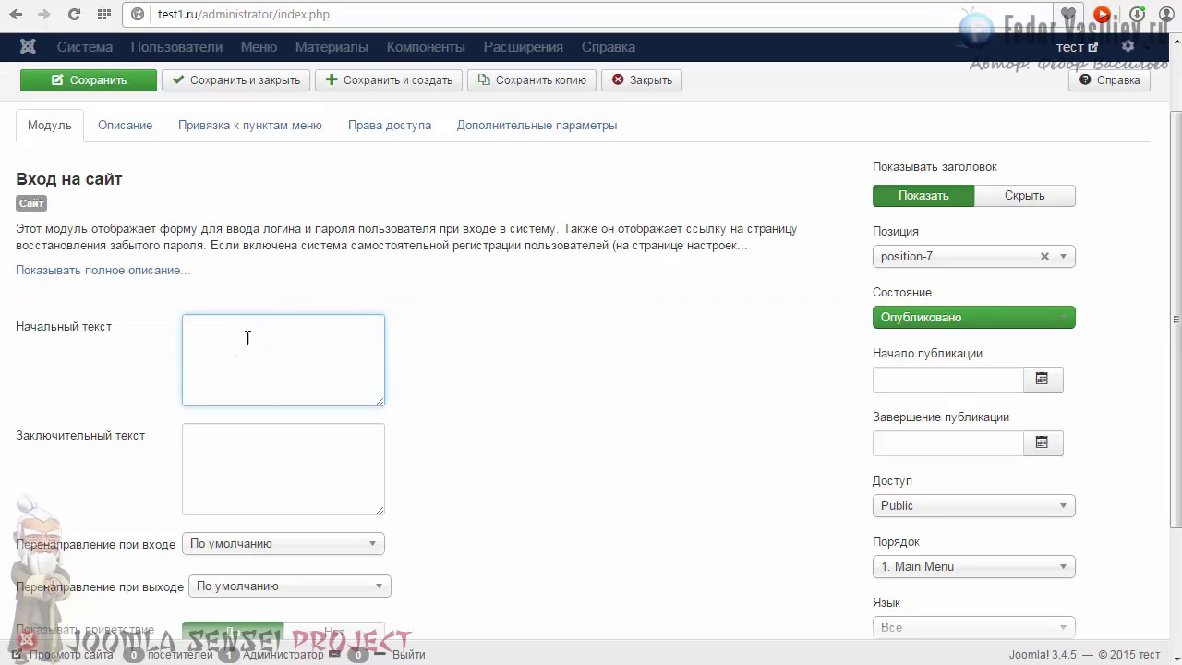
mouse_move(63, 443)
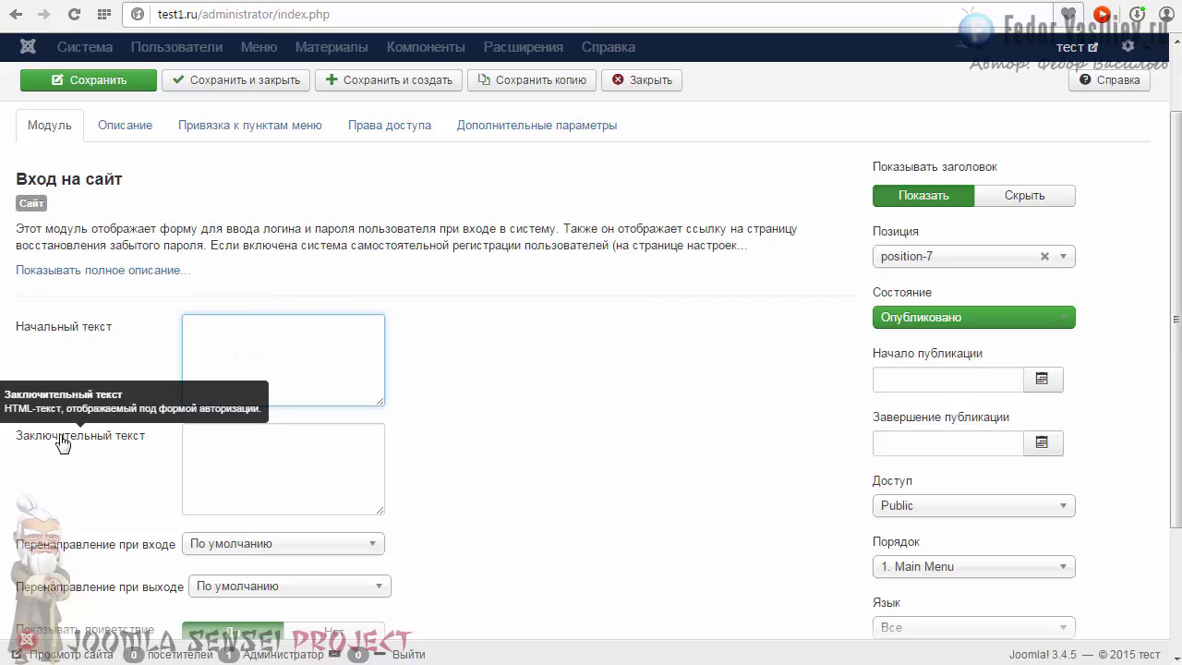
click(213, 449)
Step: Examine which pages can be chosen for the Login Form module's redirect after login (Перенаправление при входе)
scroll(231, 439, down, 2)
click(330, 360)
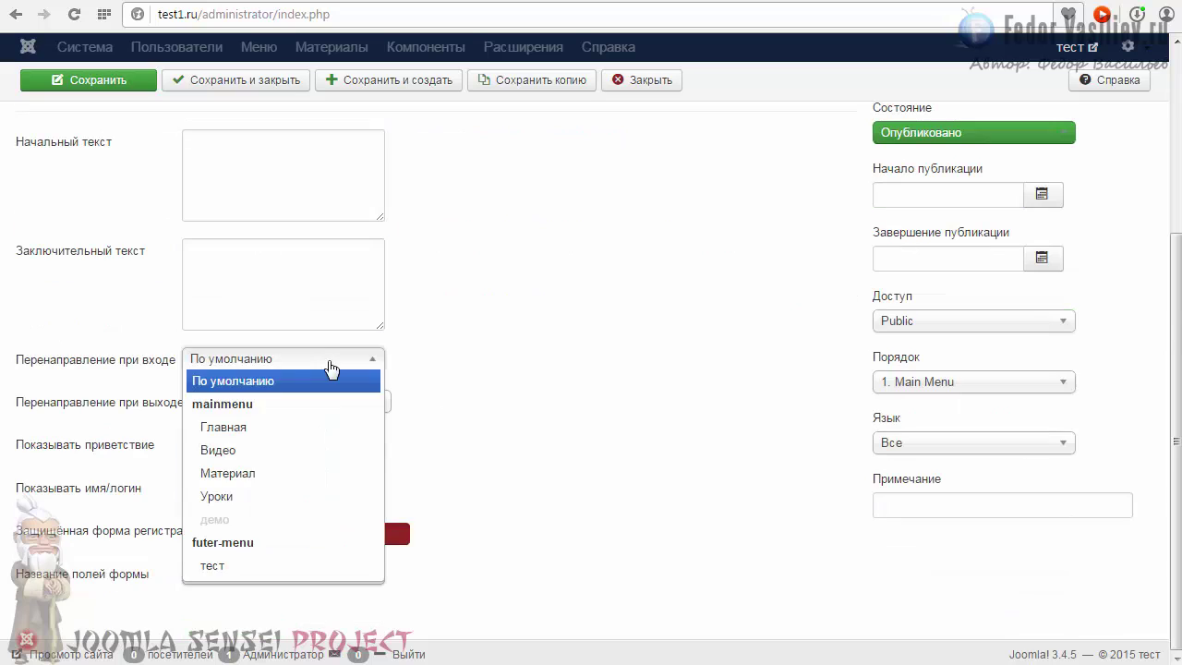
click(323, 359)
mouse_move(143, 370)
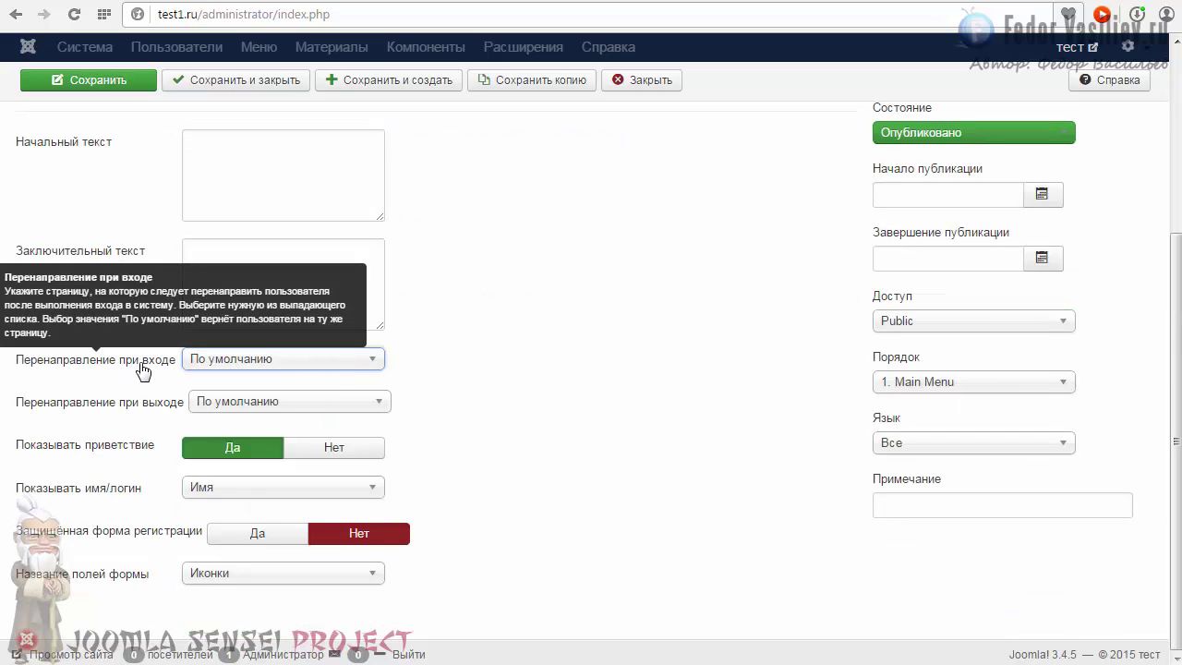
click(256, 360)
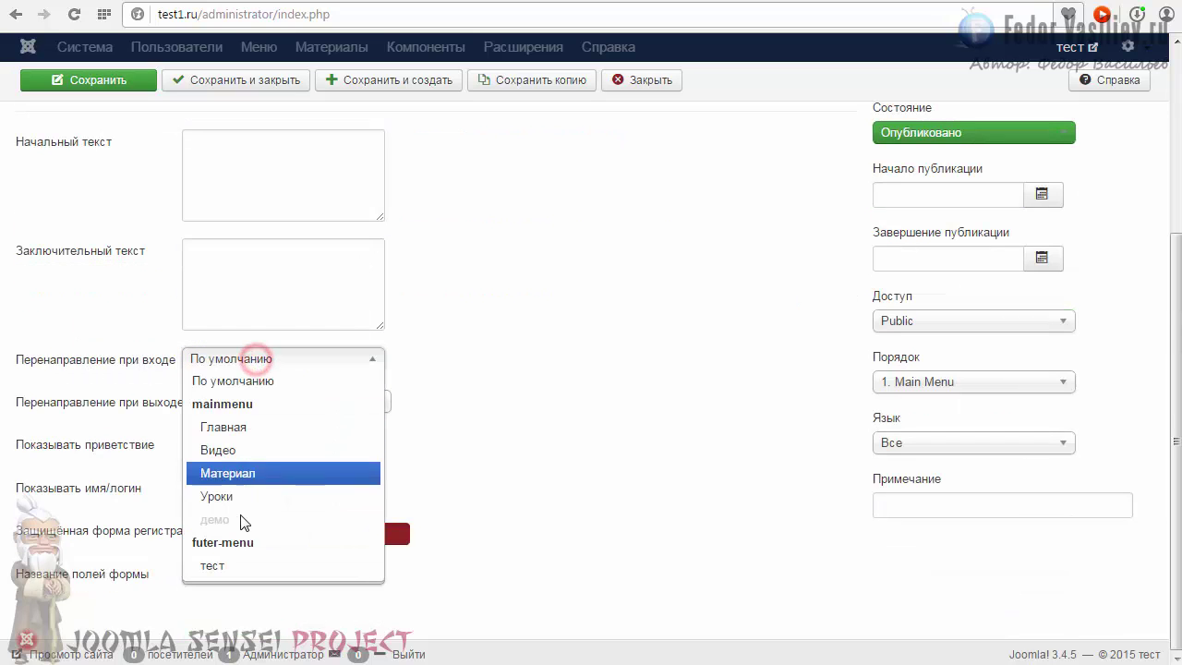
click(461, 386)
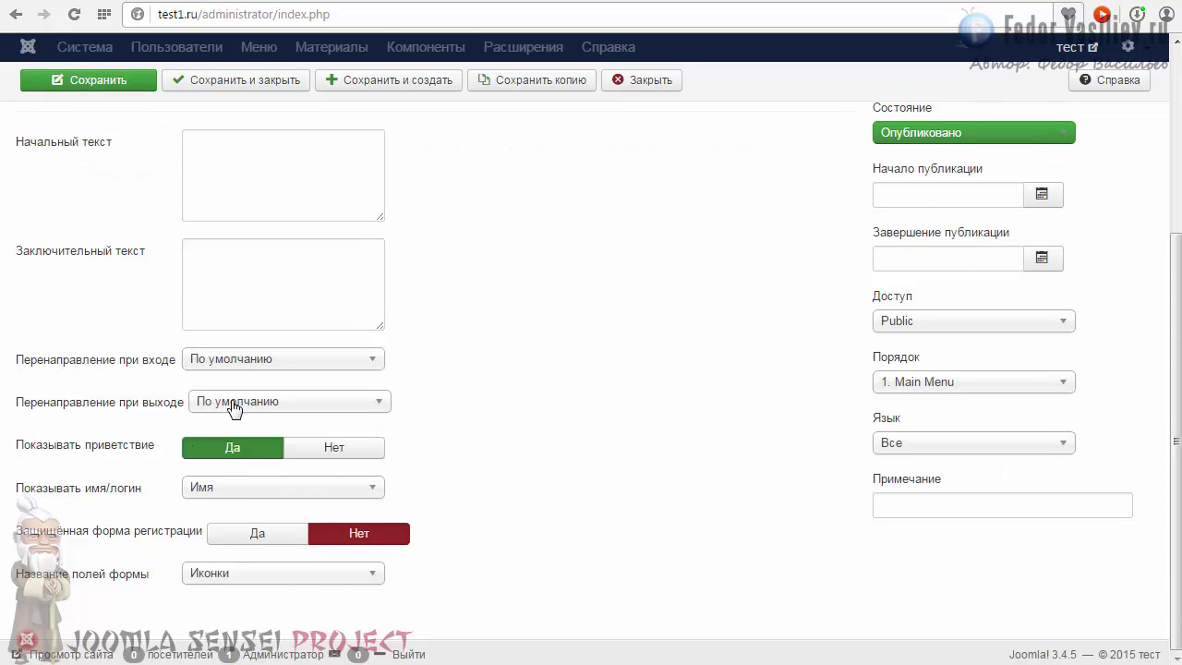
Step: Review the Login Form module's greeting, name/login display and secure form options (Показывать приветствие, Показывать имя/логин, Защищённая форма регистрации)
mouse_move(97, 448)
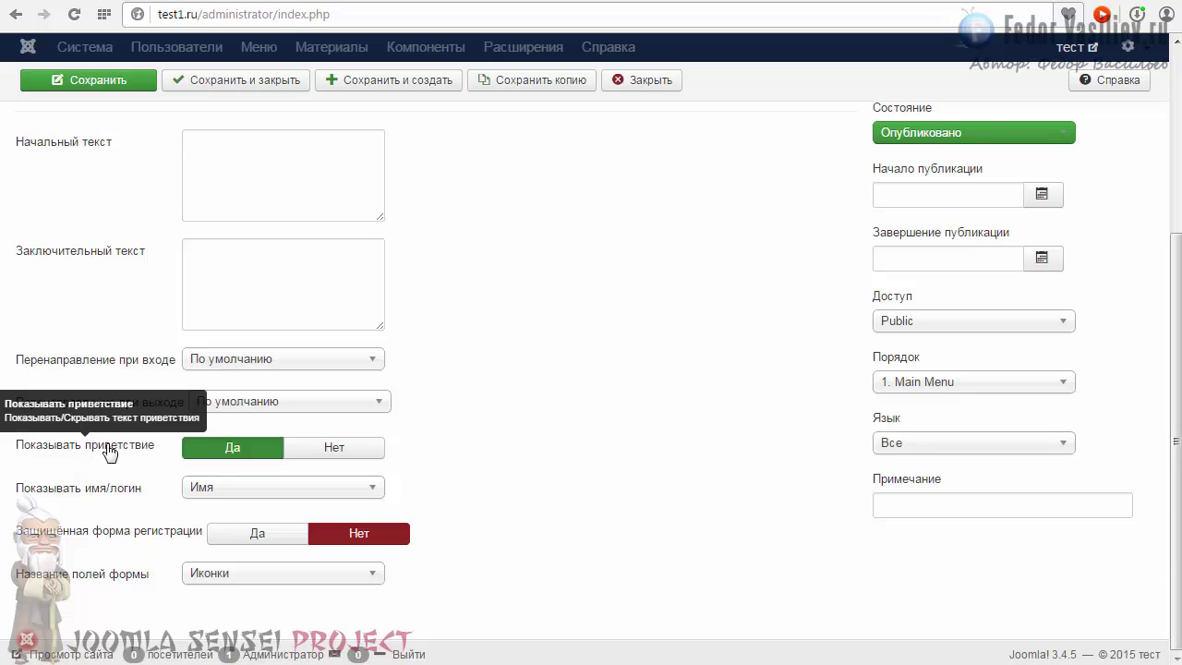
mouse_move(83, 503)
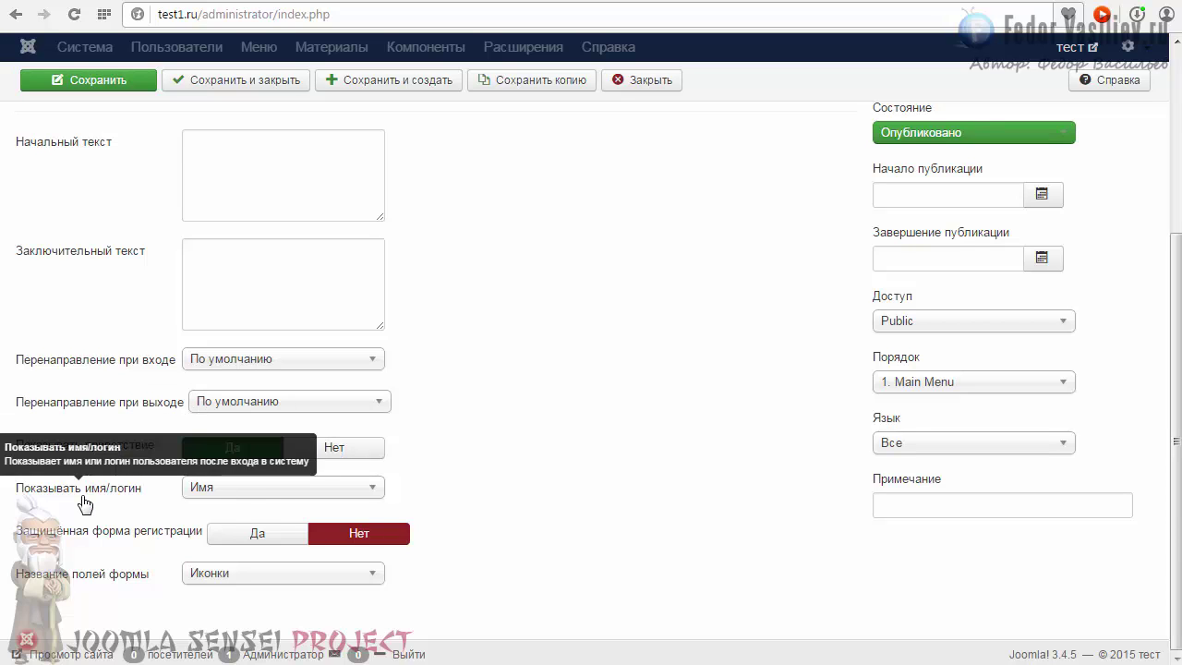
click(211, 490)
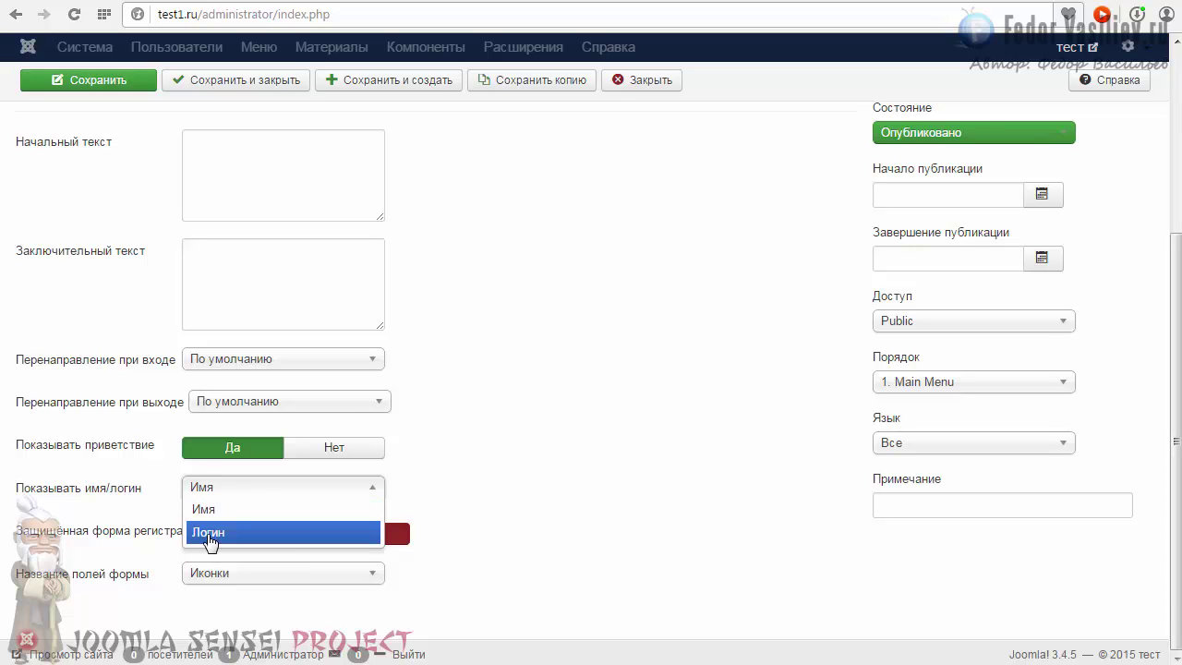
click(482, 482)
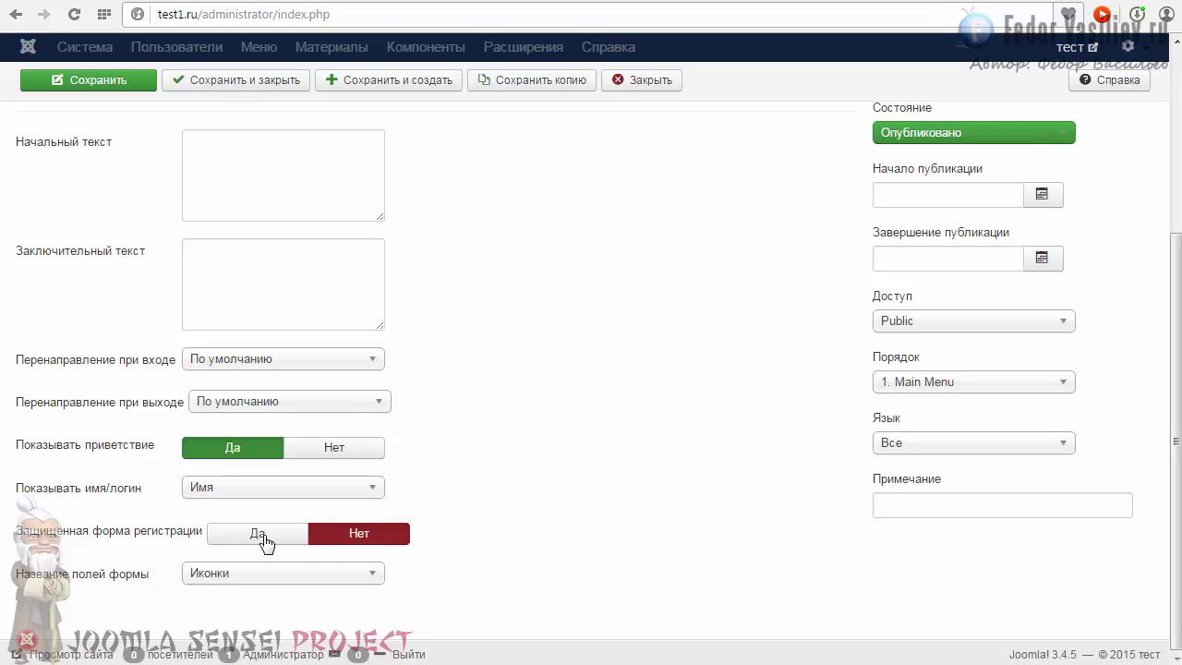
mouse_move(163, 539)
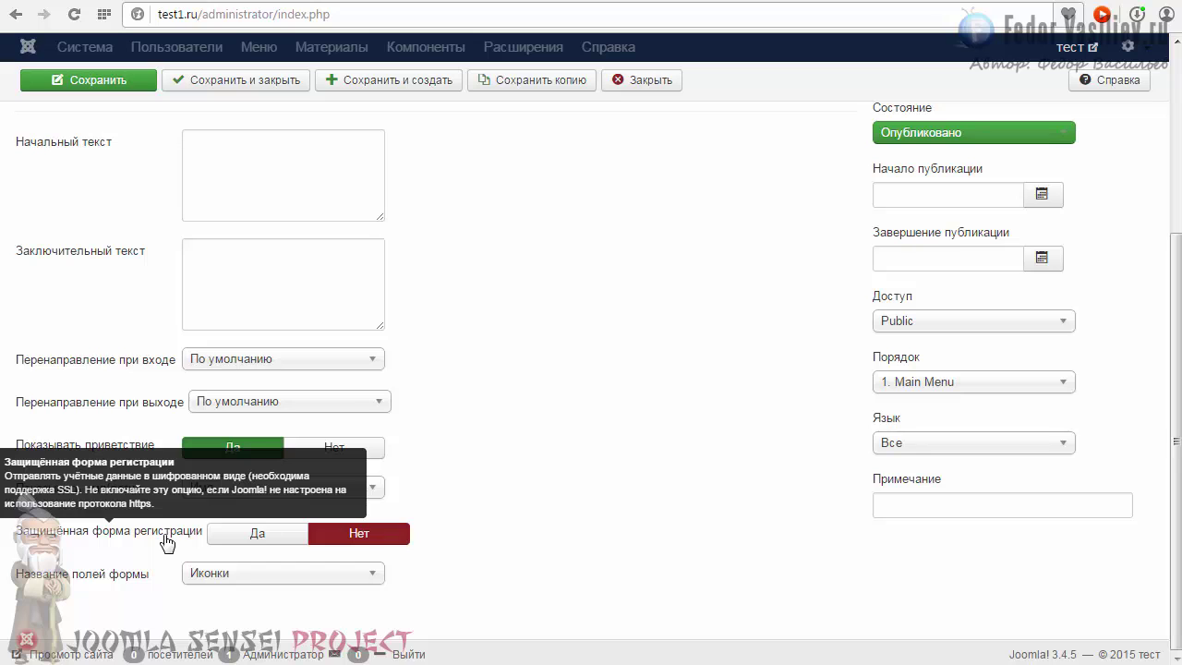
scroll(519, 538, up, 1)
scroll(499, 549, down, 1)
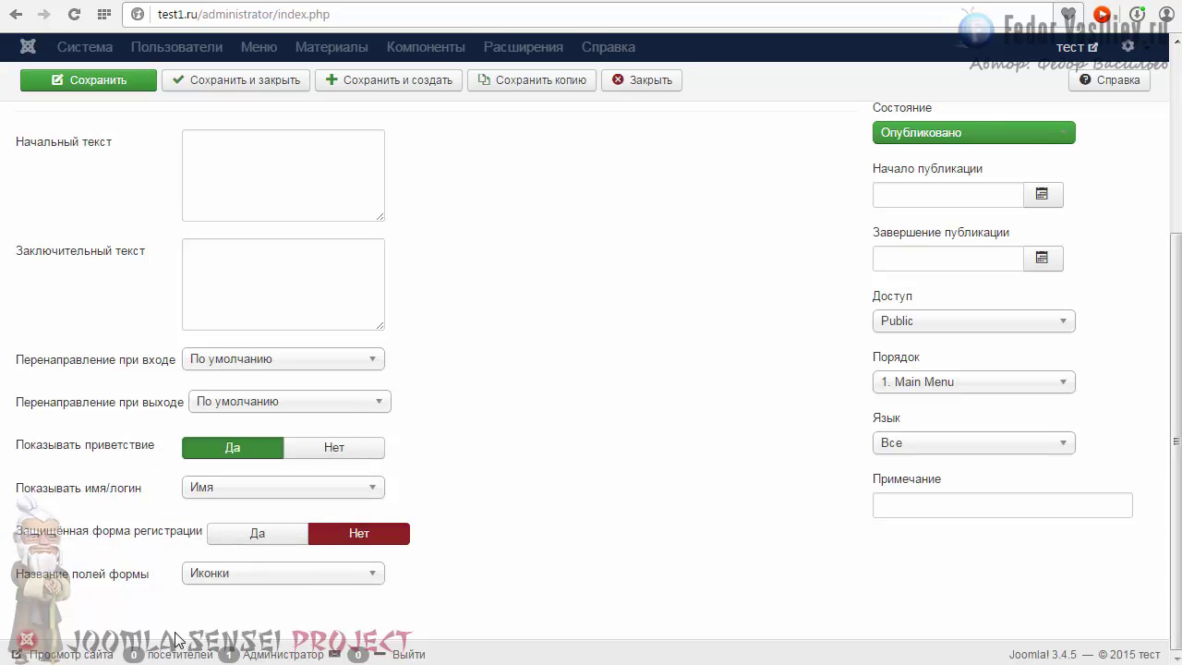
Step: Look over the Login Form module's menu assignment, permissions and additional parameters (Привязка к пунктам меню, Права доступа, Дополнительные параметры)
scroll(139, 234, up, 3)
click(137, 227)
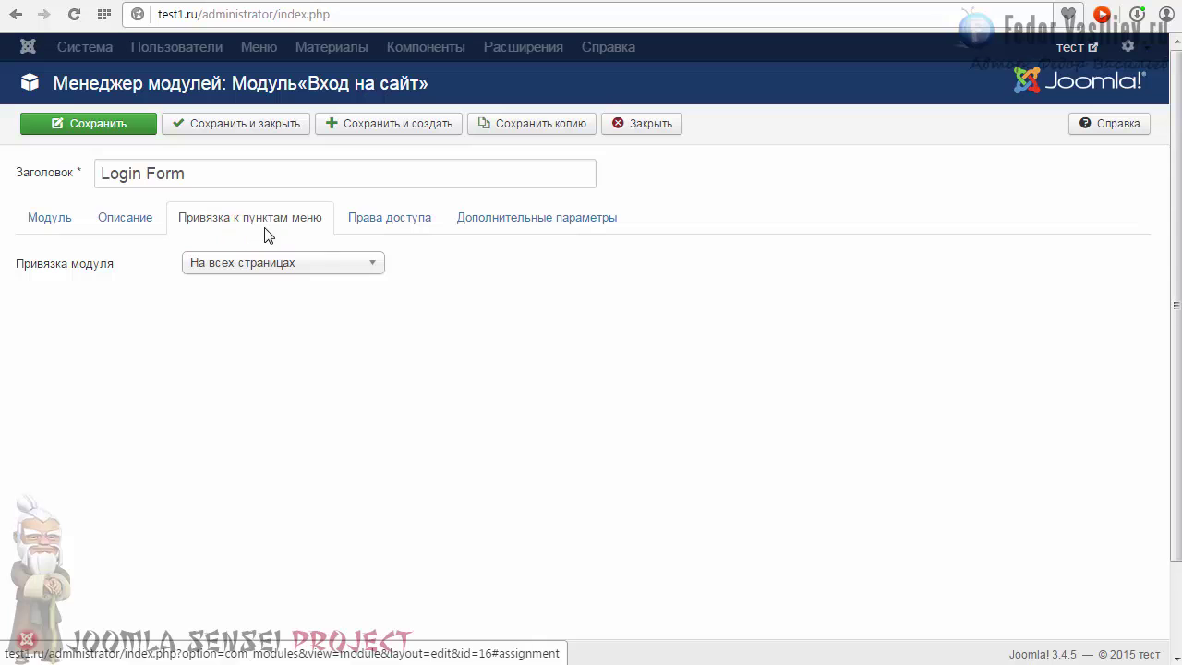
click(402, 229)
click(528, 233)
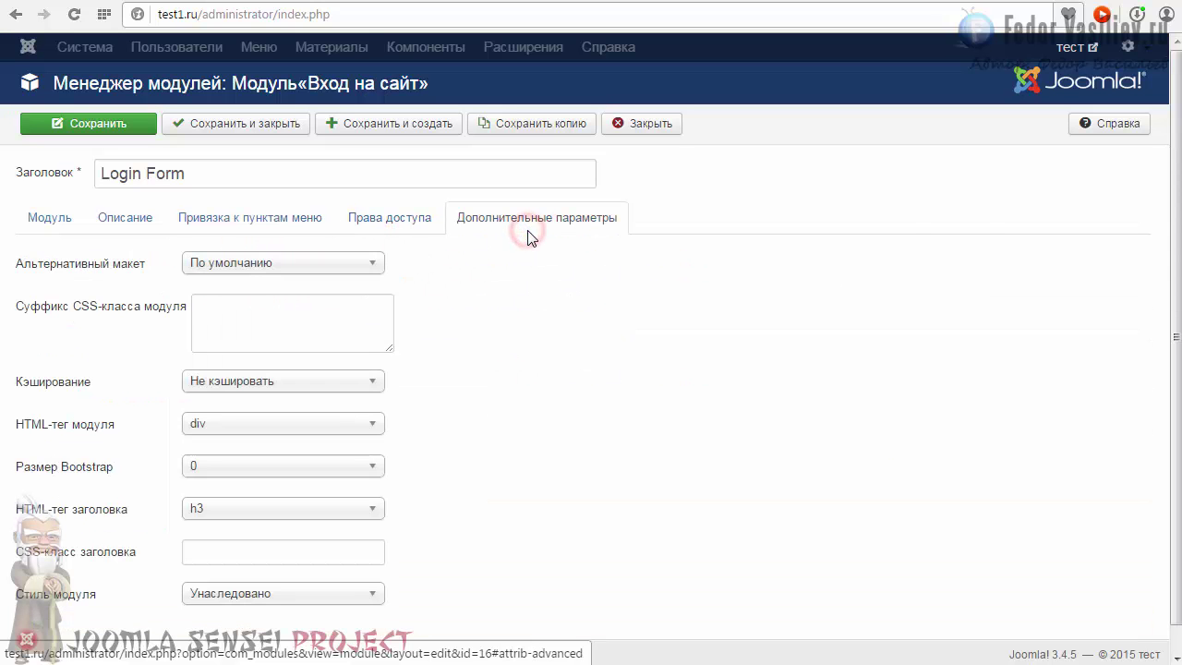
click(34, 222)
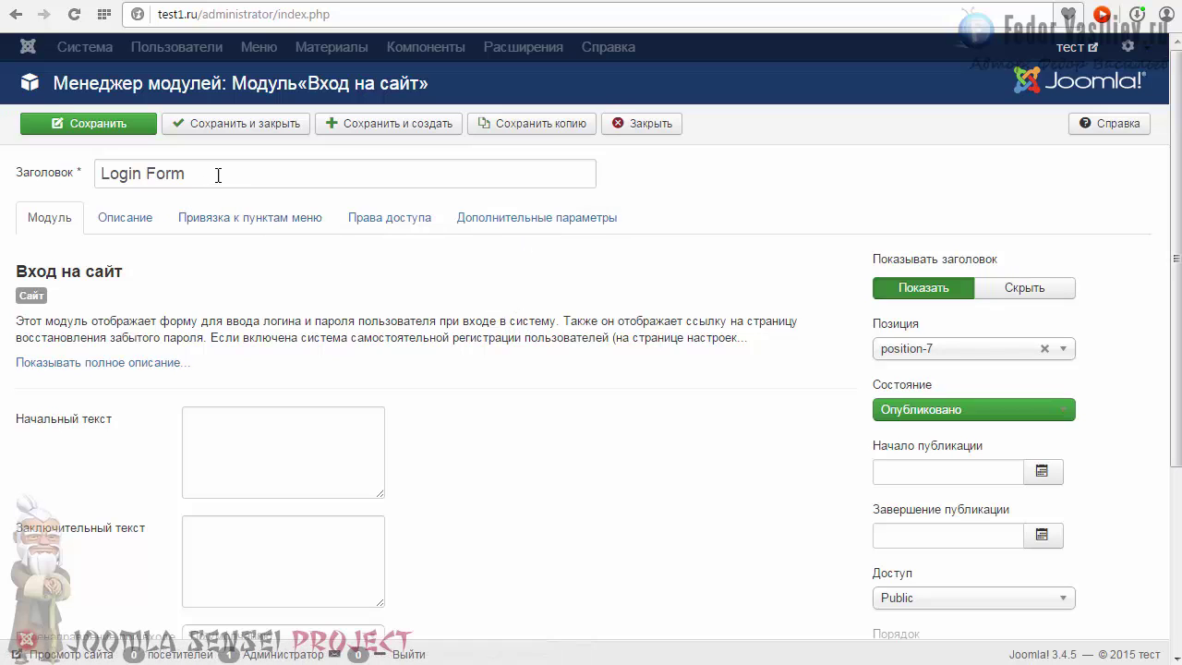
Step: Set the Login Form module's title to "Вход || Регистрация" and save the module
drag(217, 175, 19, 175)
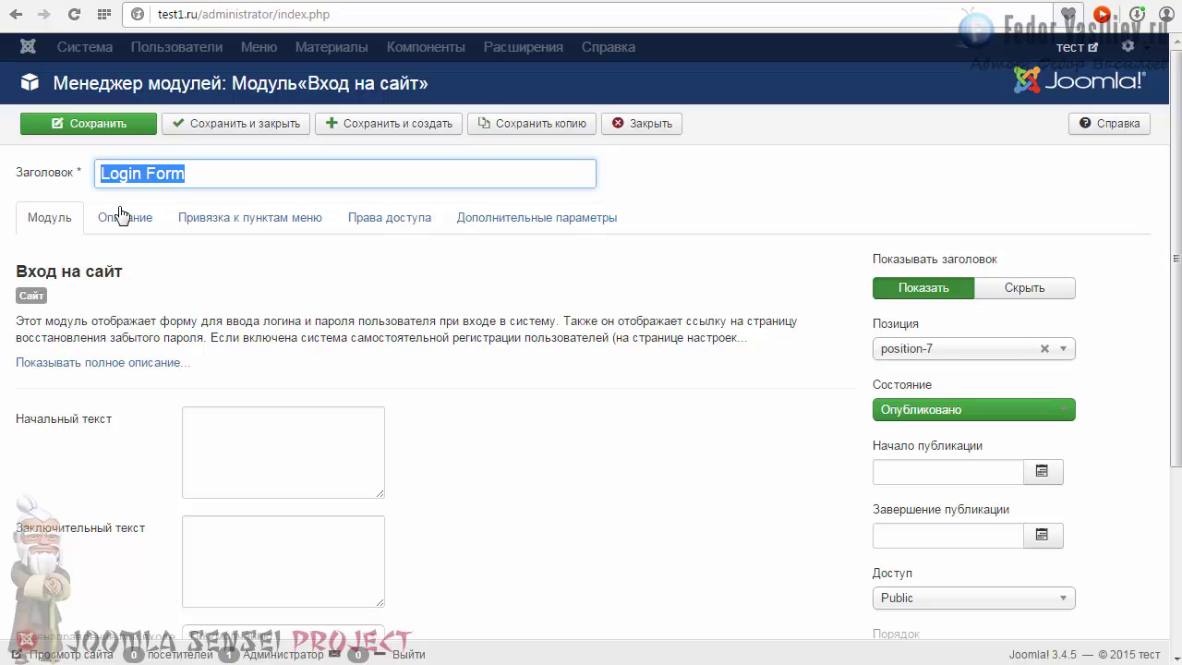
click(136, 171)
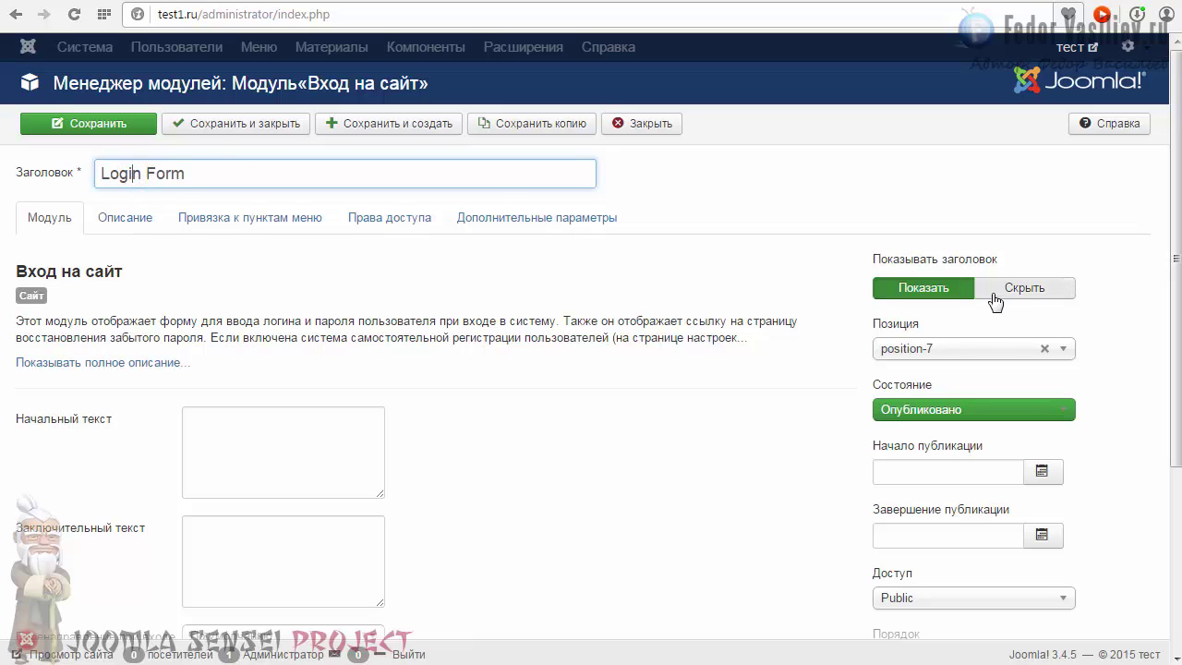
triple_click(225, 175)
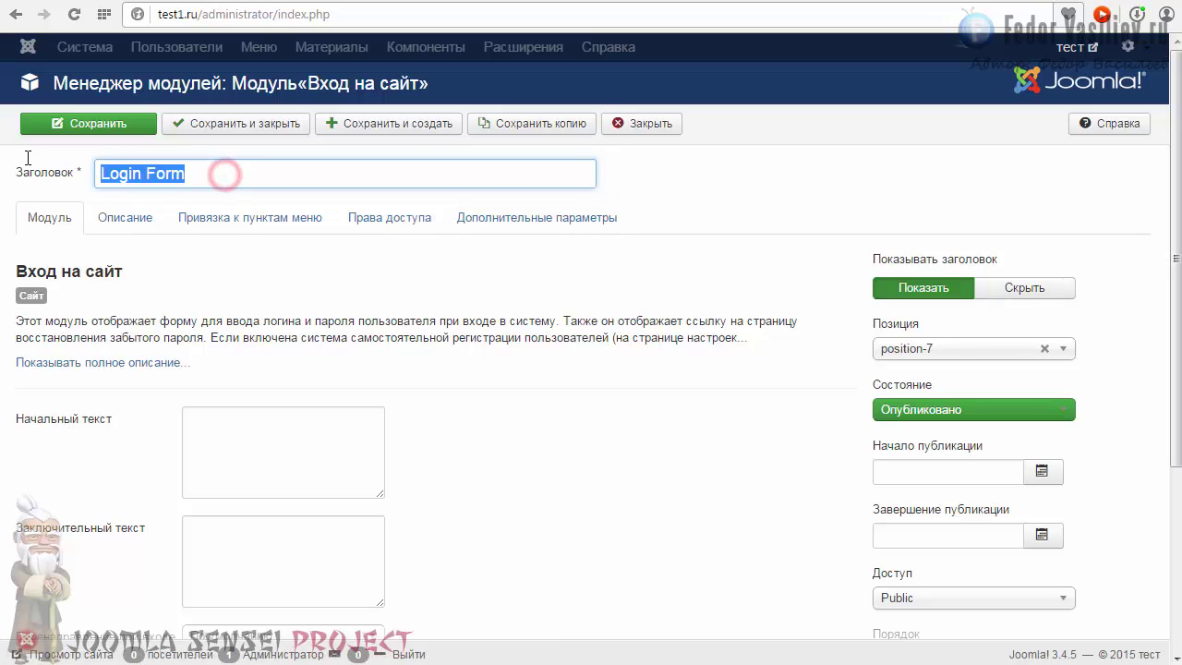
text(Вход)
click(162, 223)
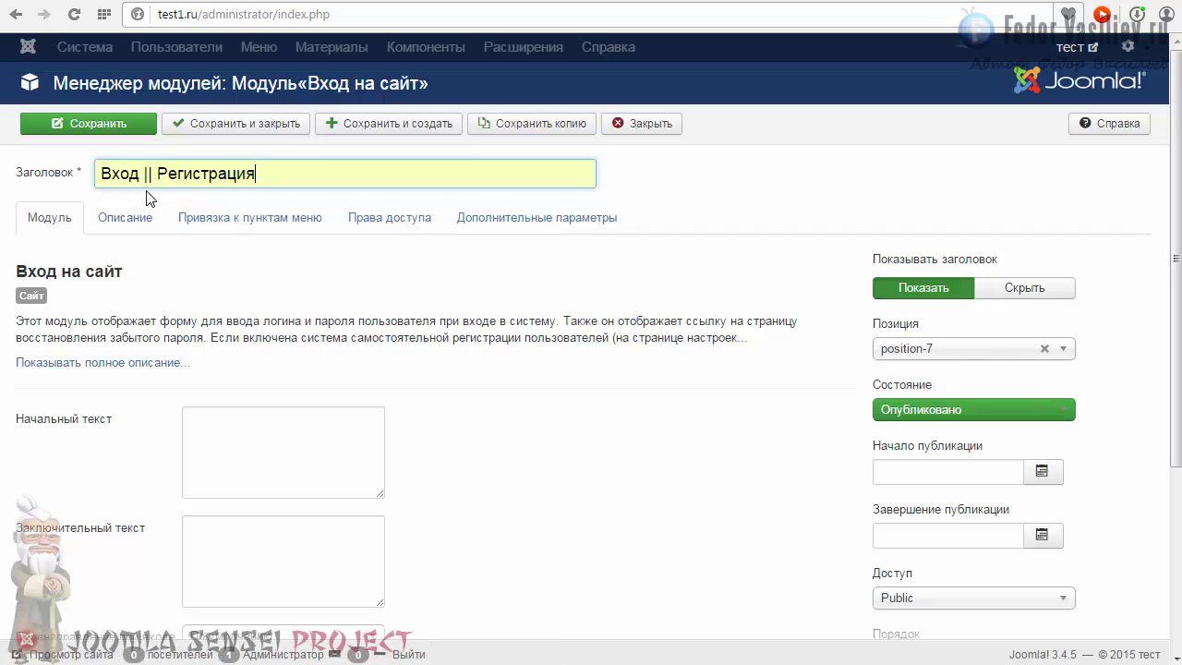
click(92, 125)
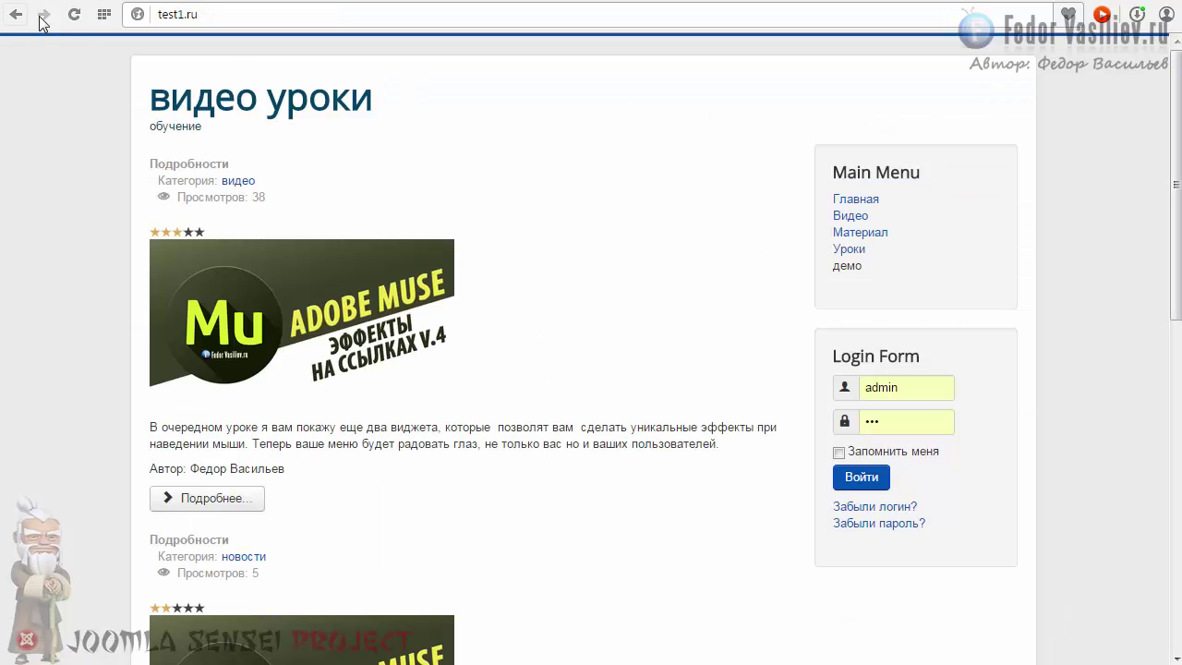
Step: Reload the site's front page and check the login block's title, login field and password field
click(73, 14)
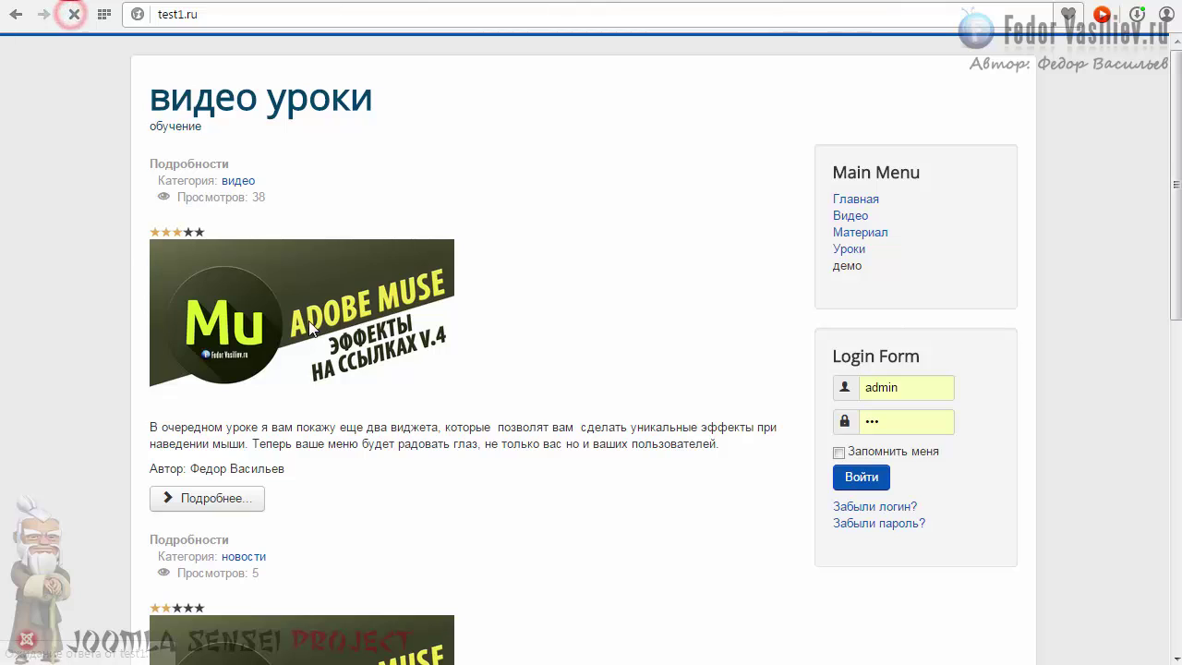
drag(840, 358, 899, 406)
click(864, 370)
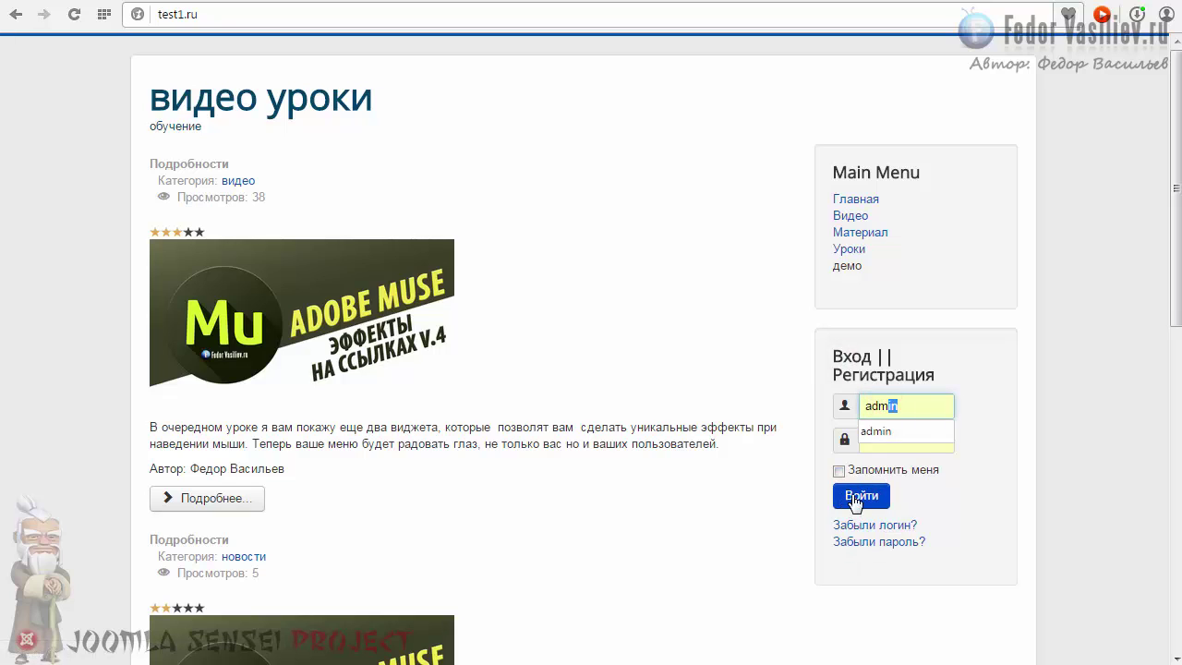
click(892, 440)
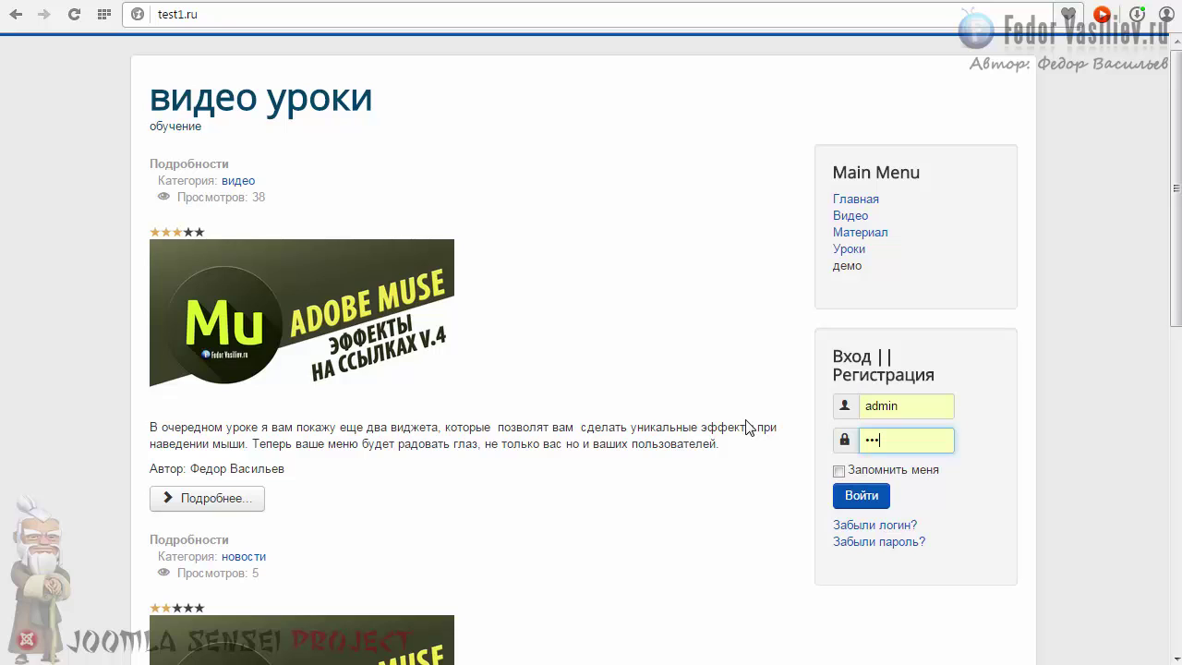
Step: Open the forgotten login page (Забыли логин?) on the site and look over its e-mail field
click(859, 525)
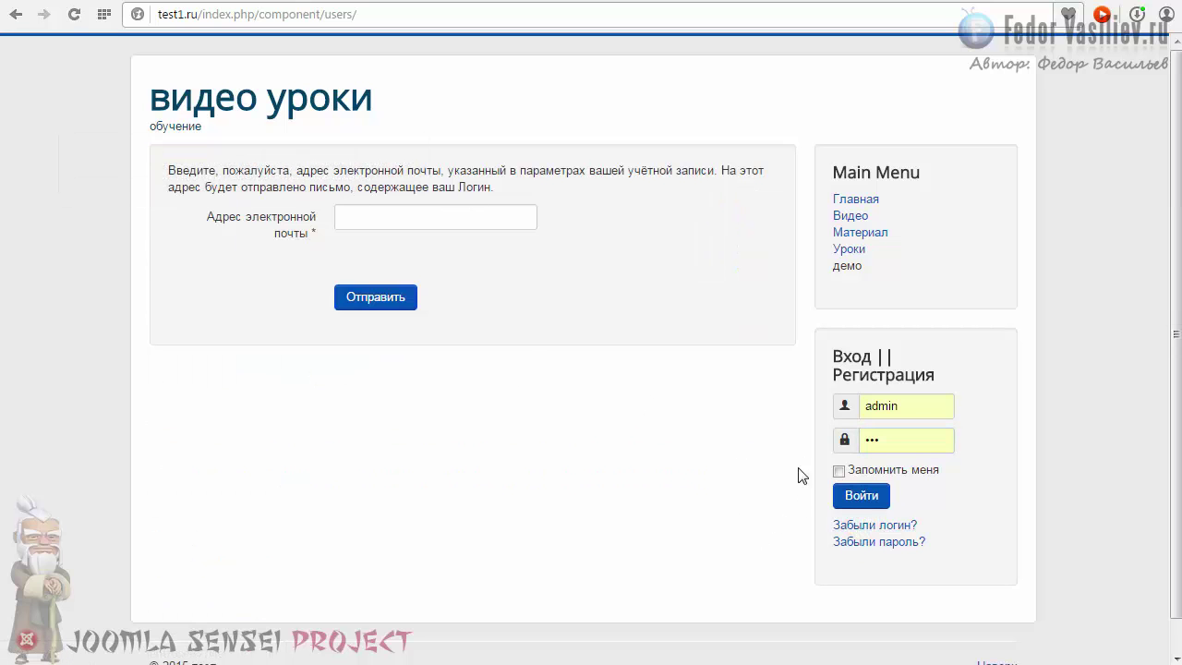
click(369, 244)
click(644, 219)
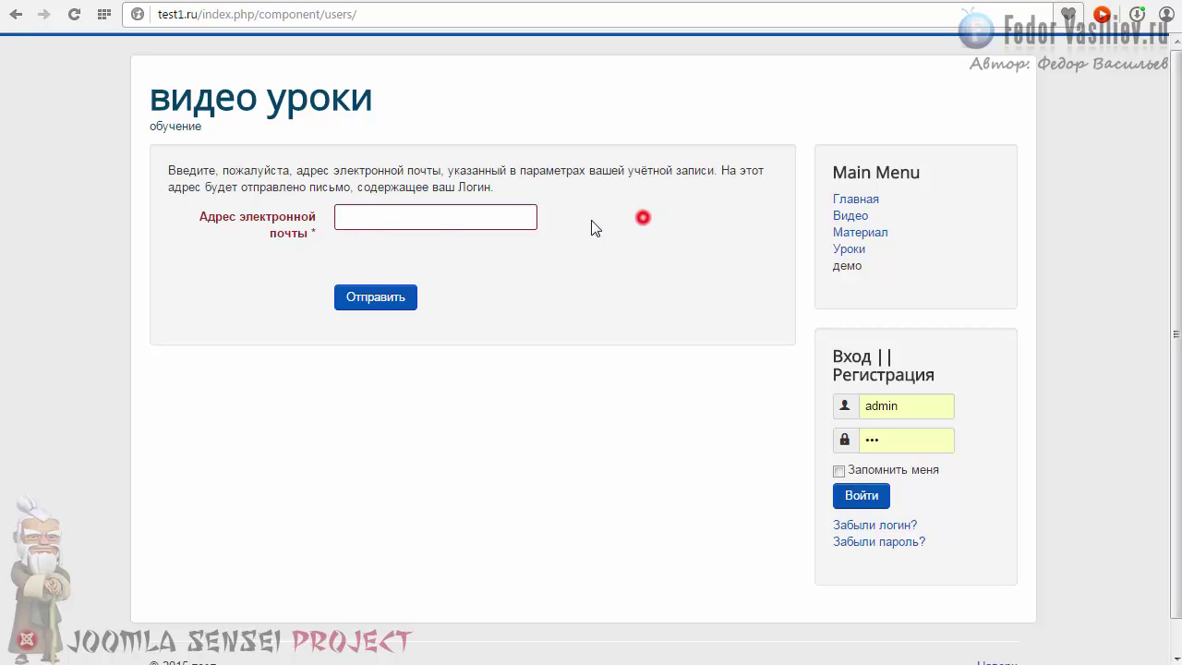
click(368, 220)
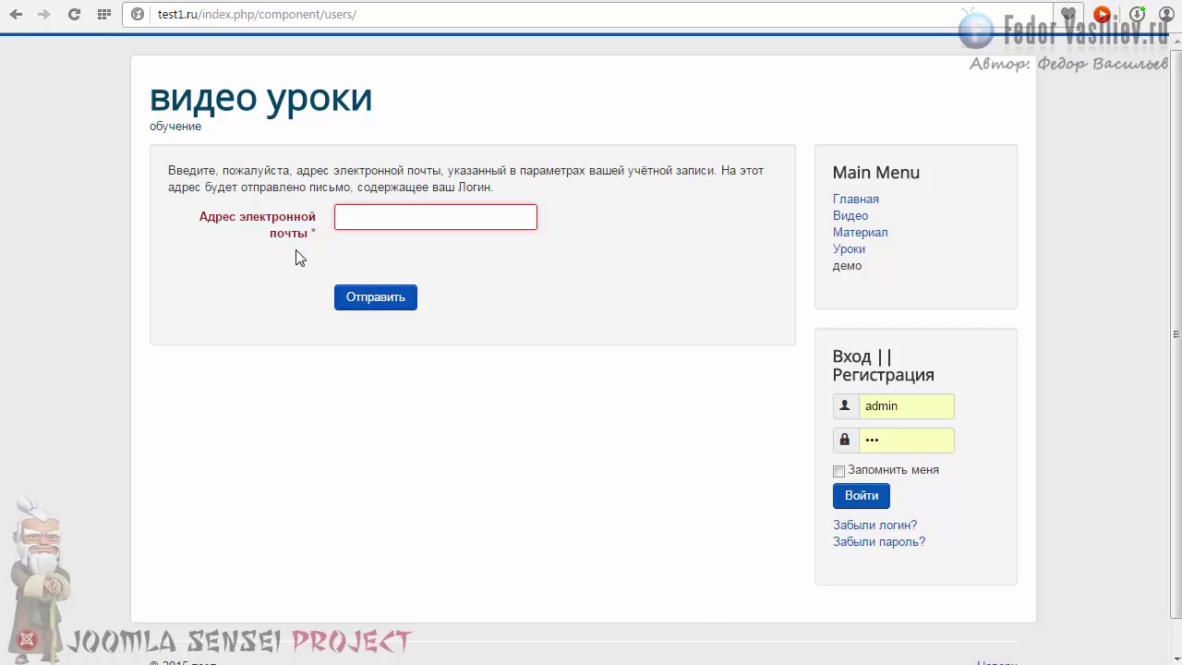
Step: Open the forgotten password page (Забыли пароль?) and look over its e-mail field
click(852, 547)
click(378, 231)
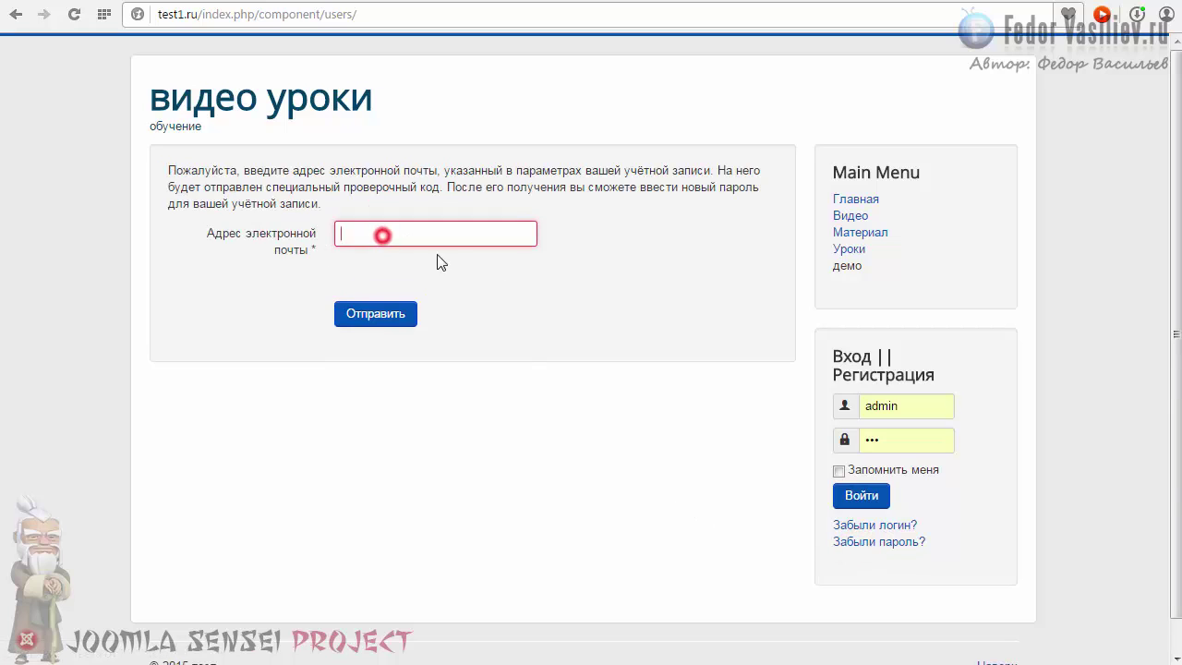
click(549, 298)
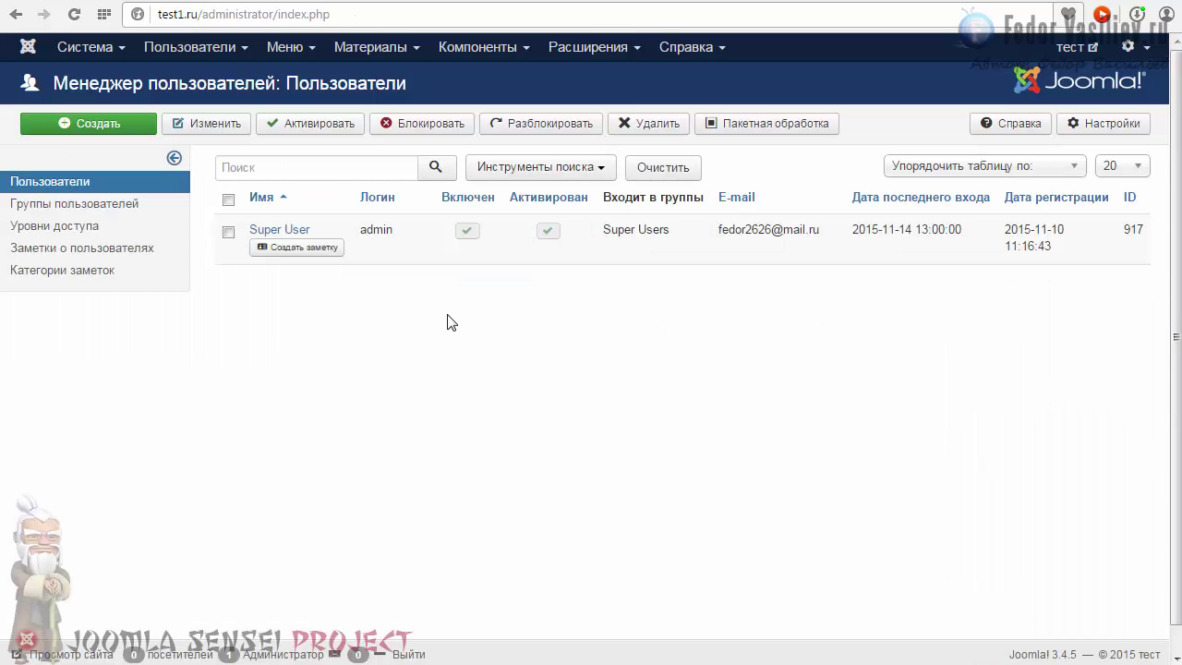
Step: Look over the administrator's user management sections: user manager, groups, access levels, user notes and note categories
click(211, 49)
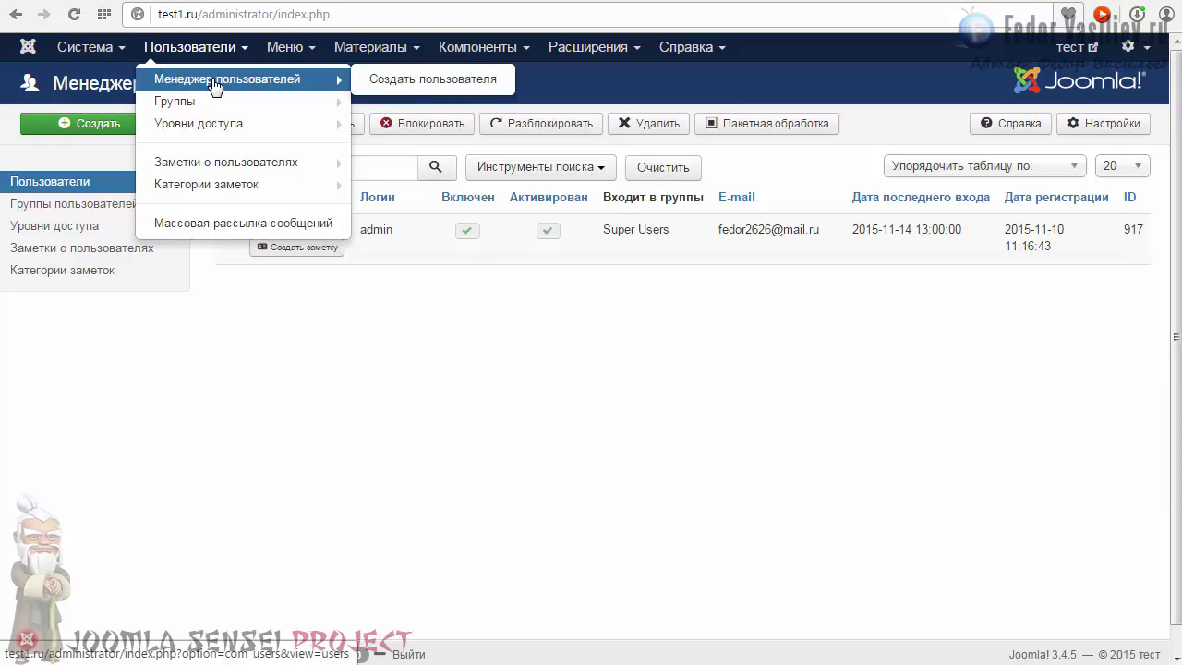
click(215, 81)
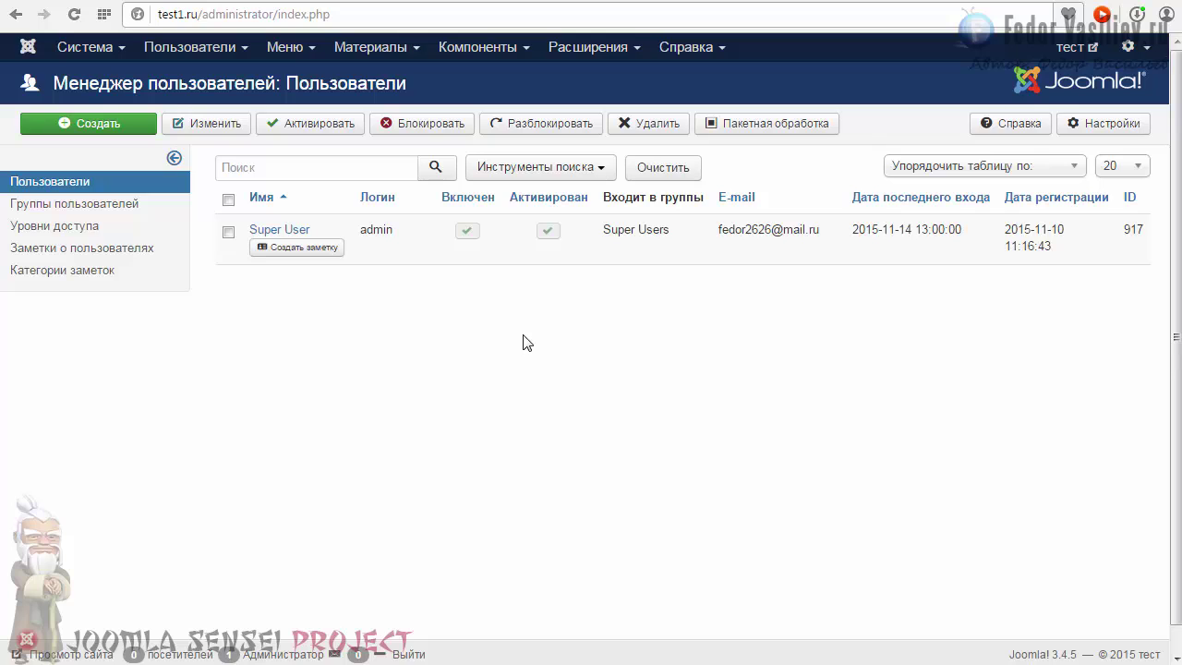
click(213, 52)
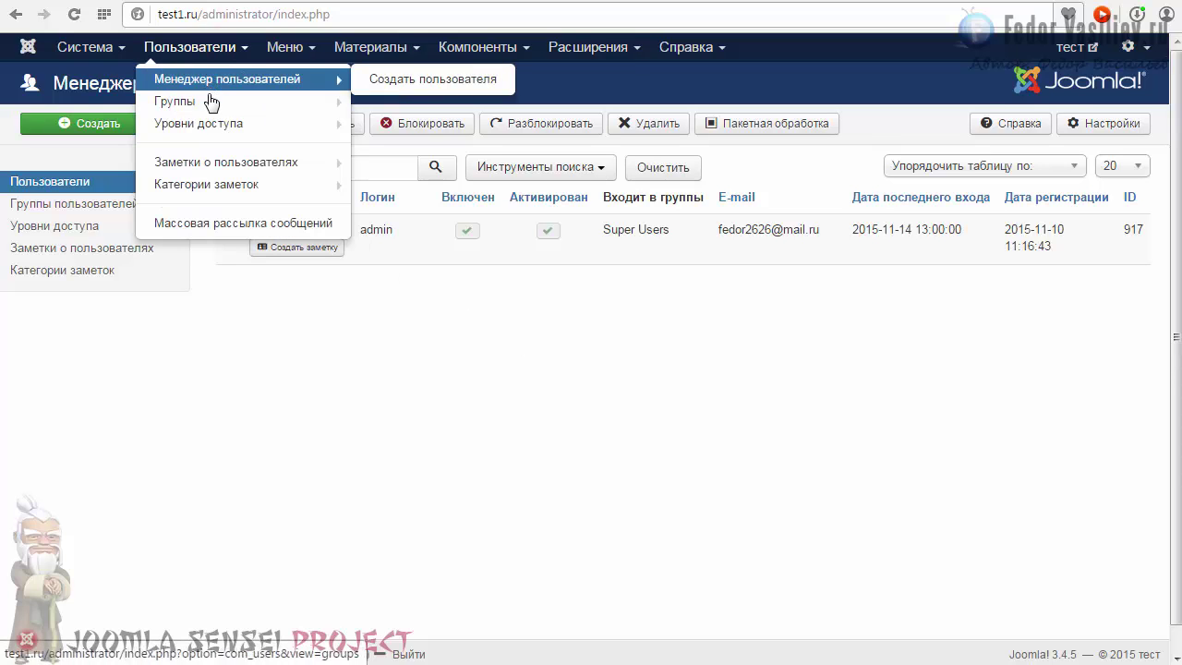
mouse_move(212, 102)
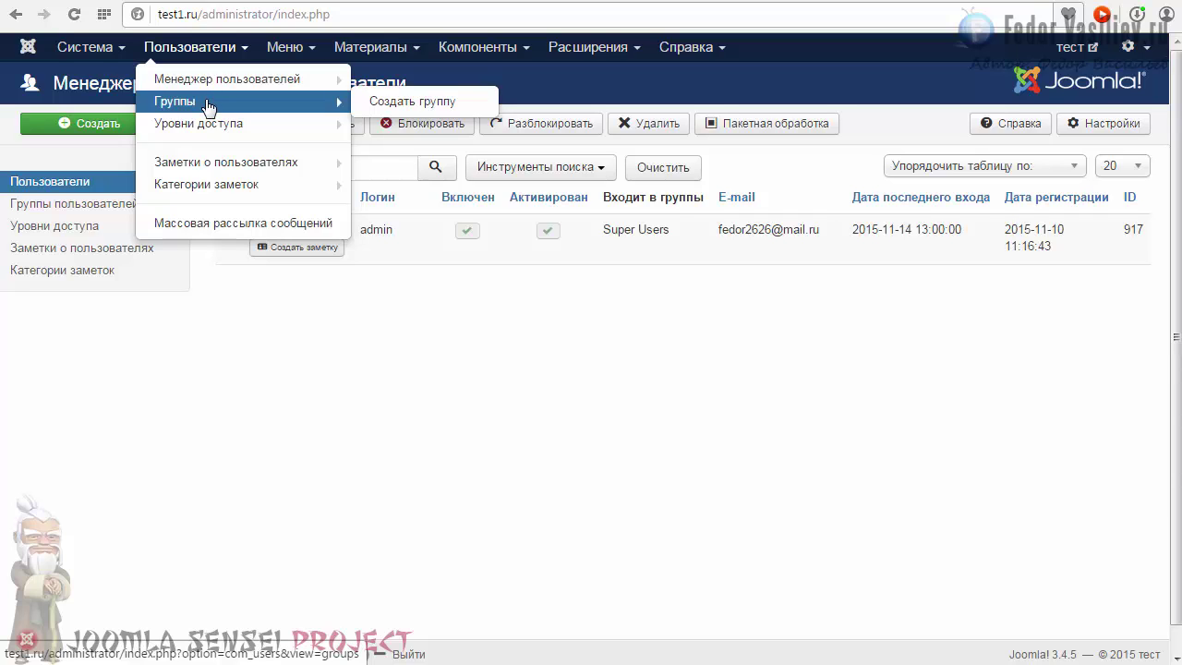
mouse_move(242, 132)
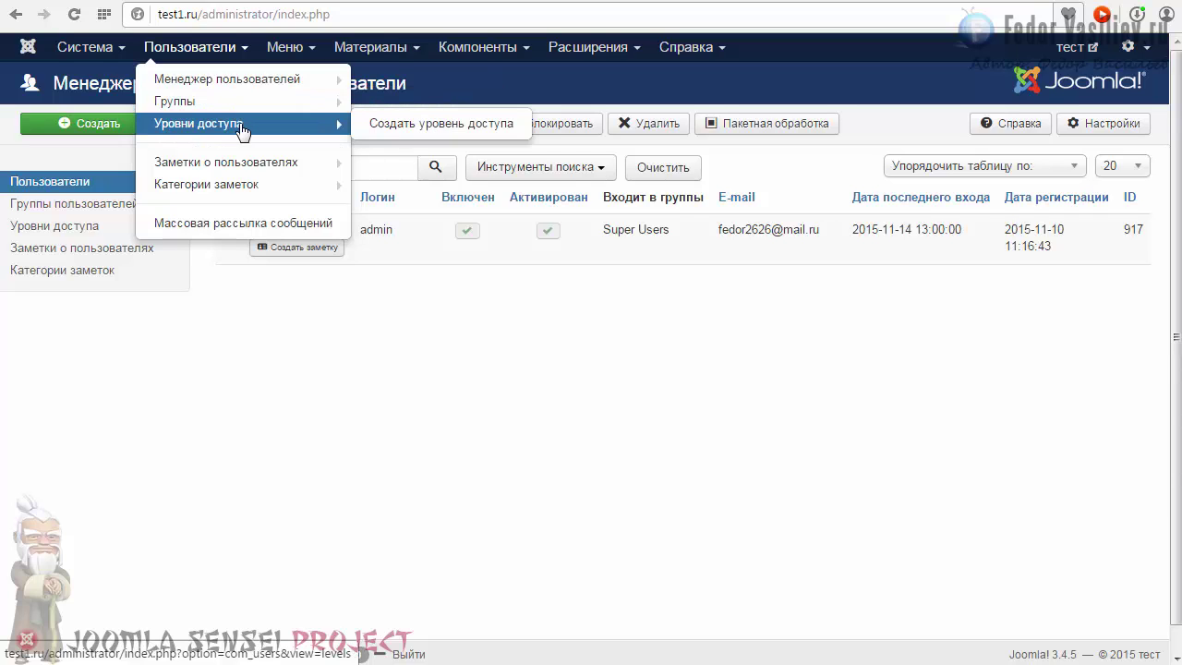
mouse_move(269, 172)
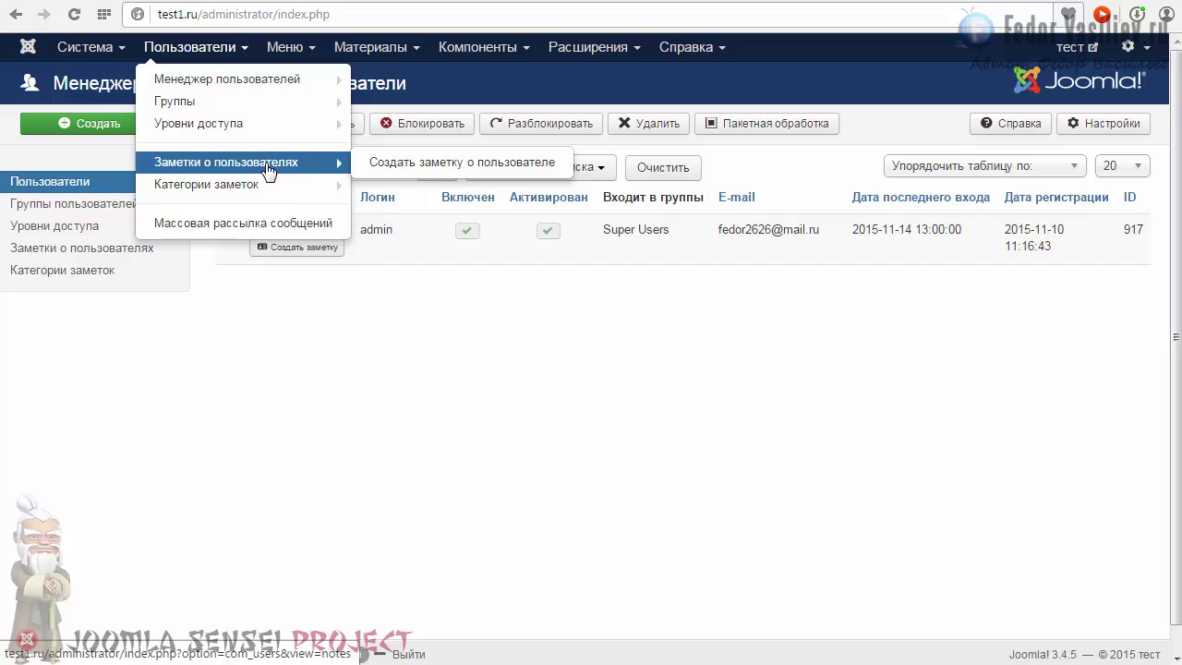
mouse_move(234, 192)
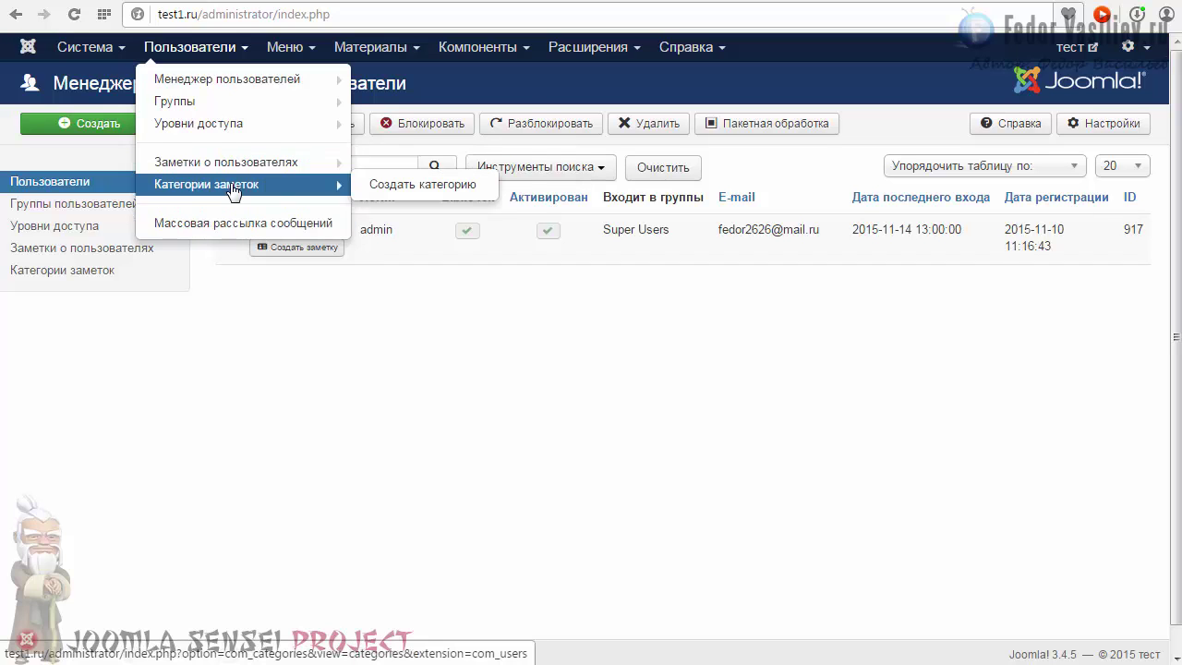
click(436, 334)
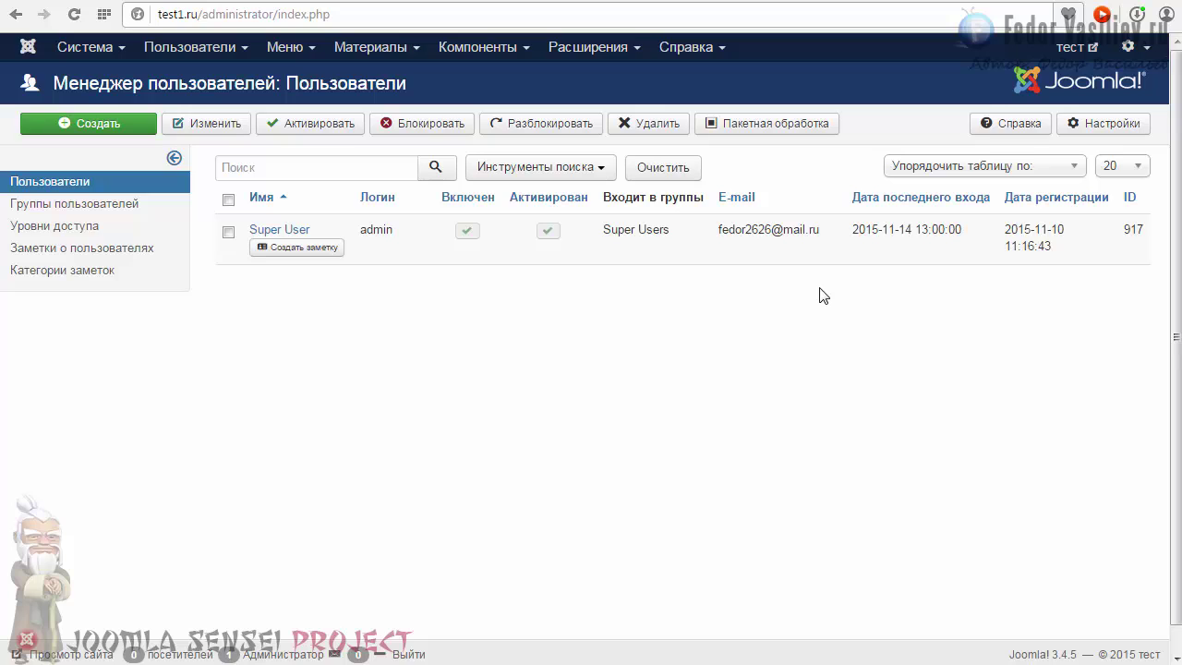
Step: Allow user registration (Разрешить регистрацию пользователей: Да) in the user manager's settings and save them
click(233, 50)
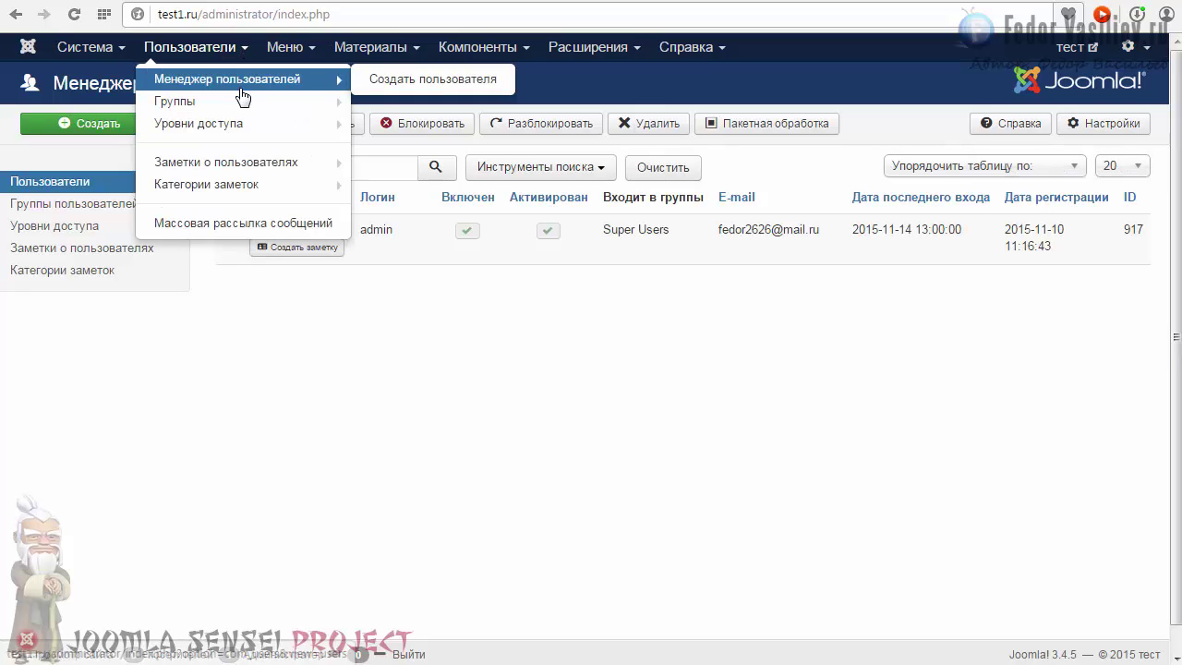
click(245, 87)
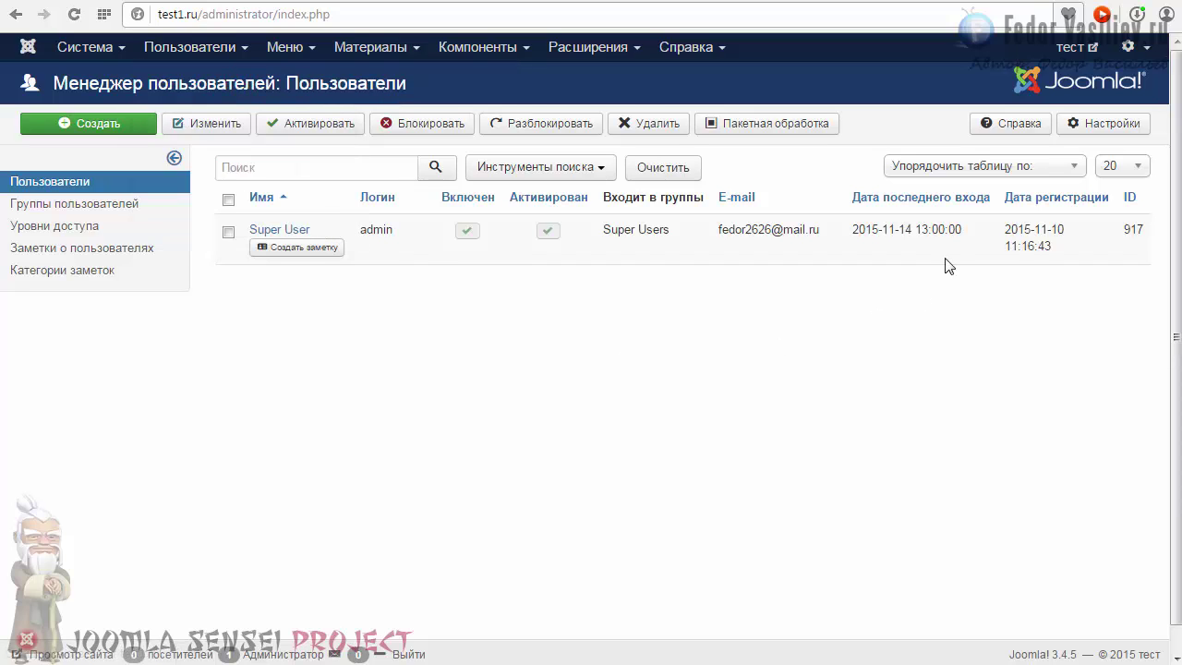
click(1098, 129)
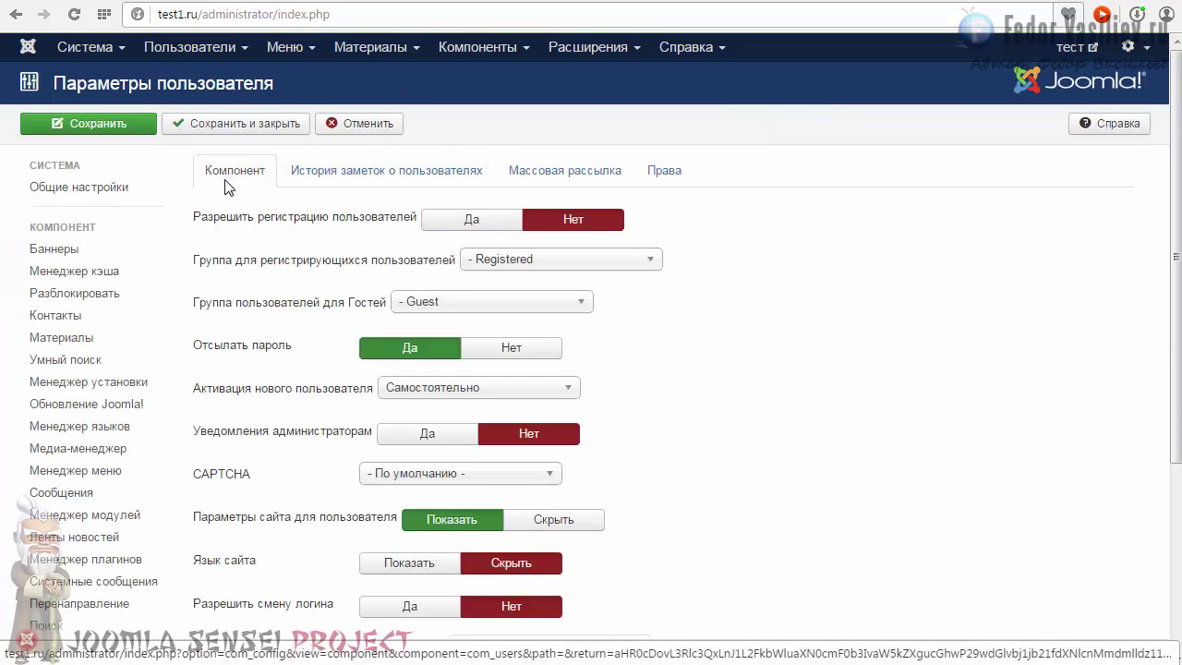
mouse_move(213, 231)
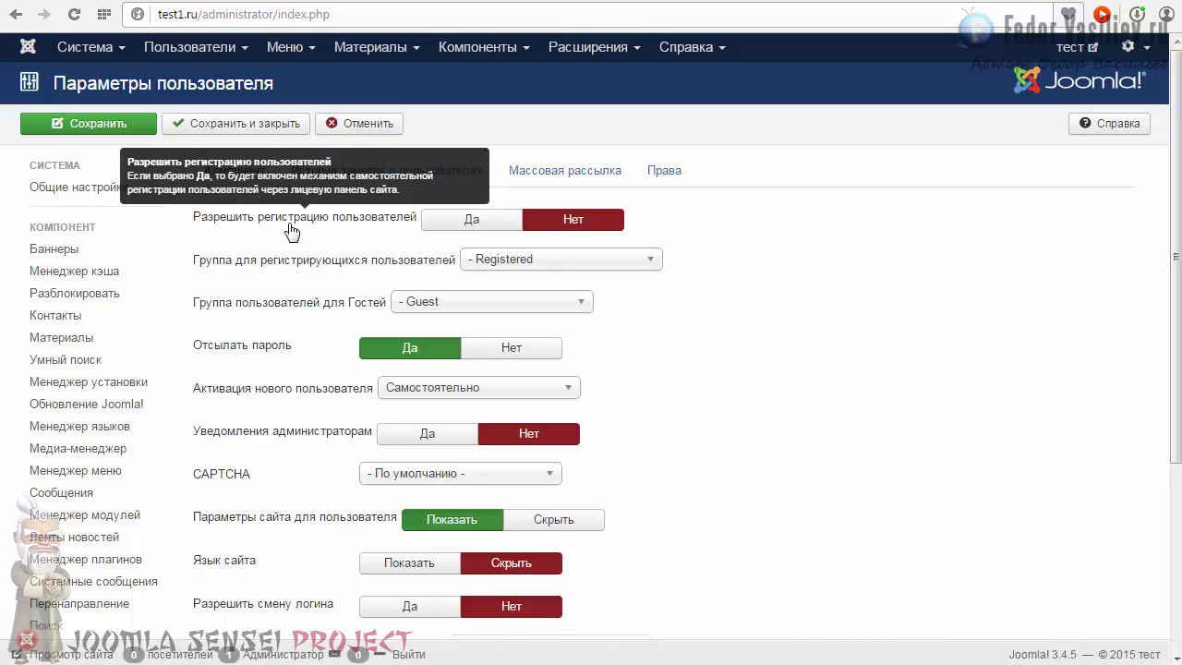
click(463, 225)
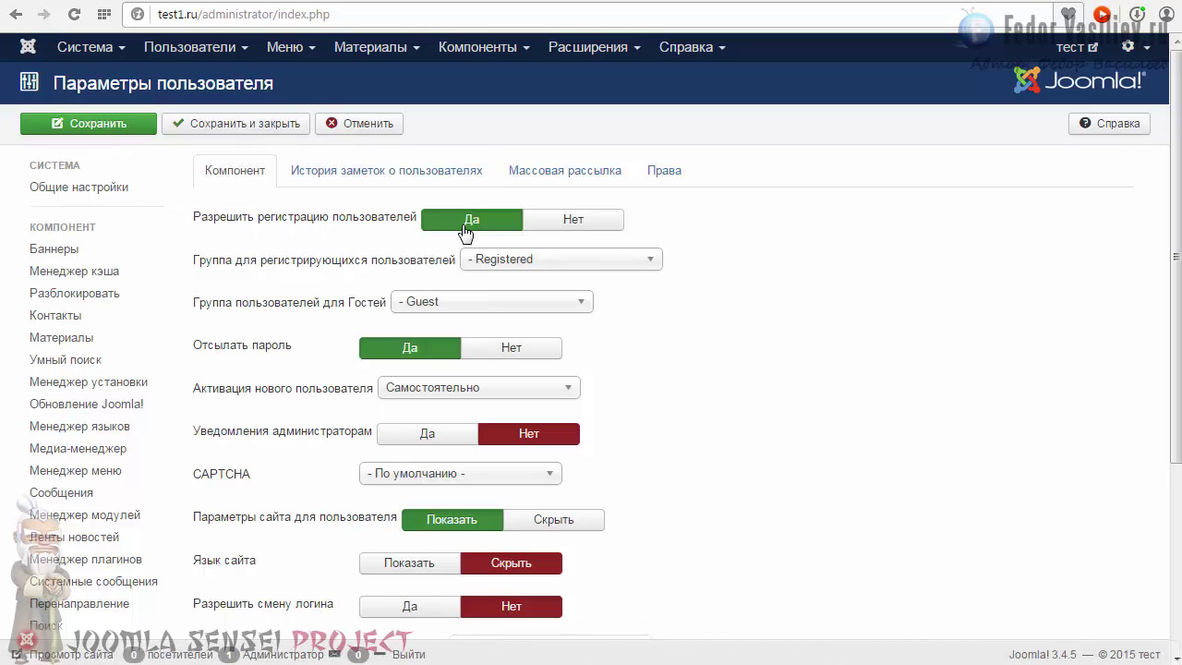
click(105, 124)
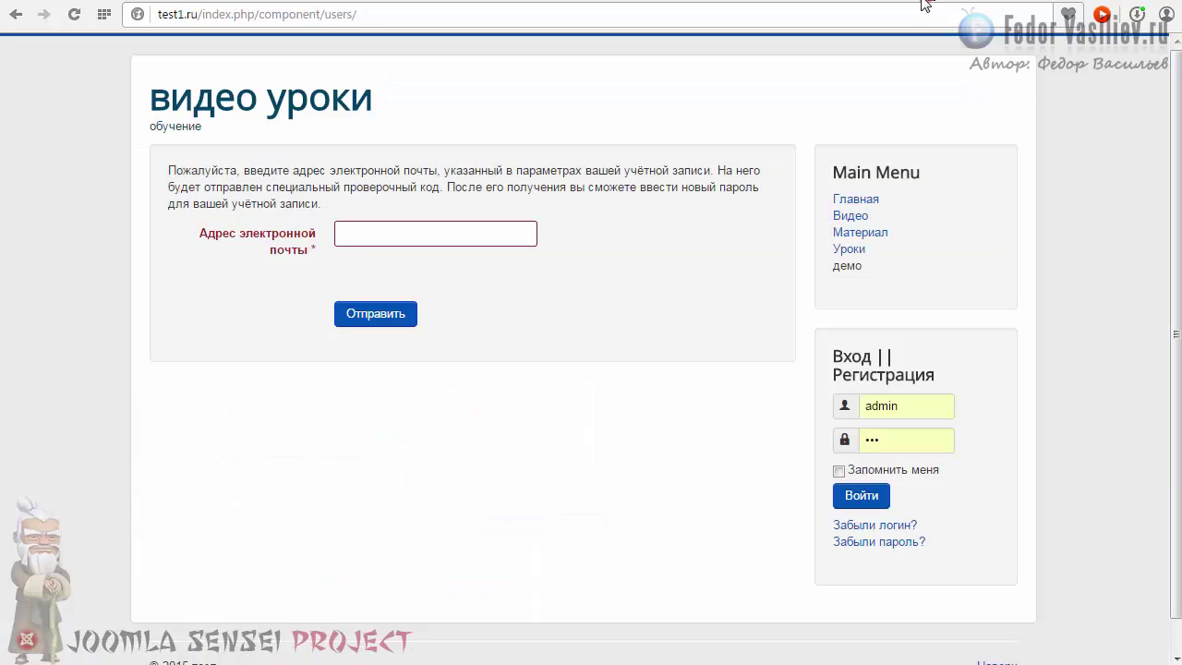
Step: Reload the site page and open the user registration form (Регистрация) from the login block
click(928, 5)
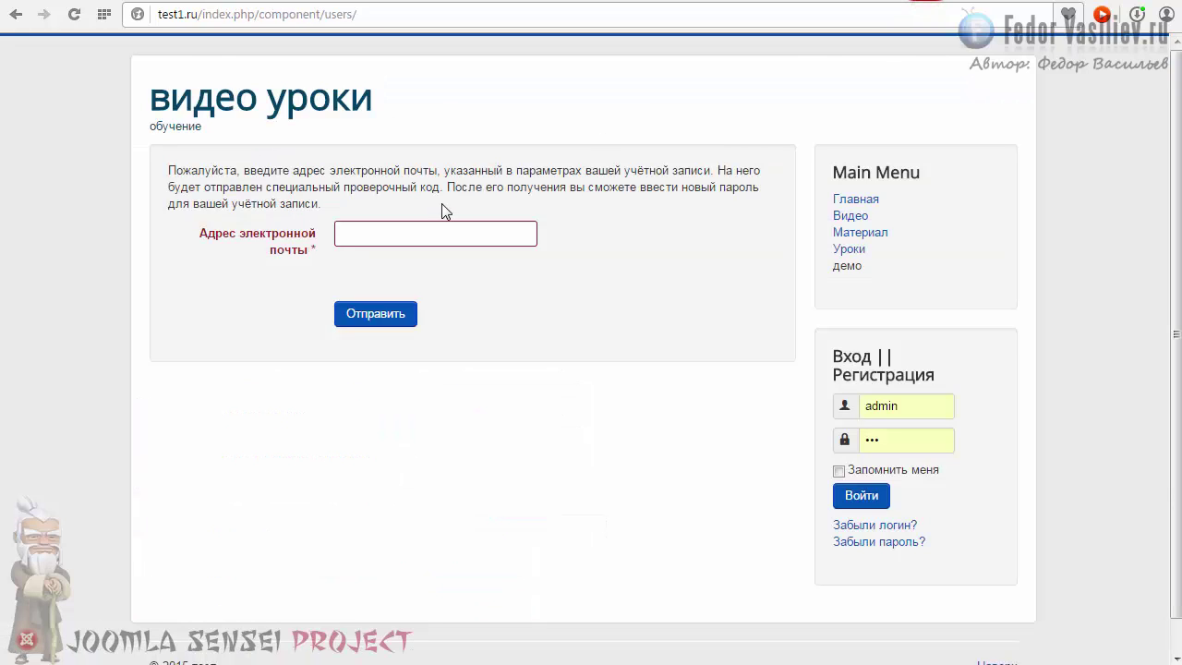
click(74, 14)
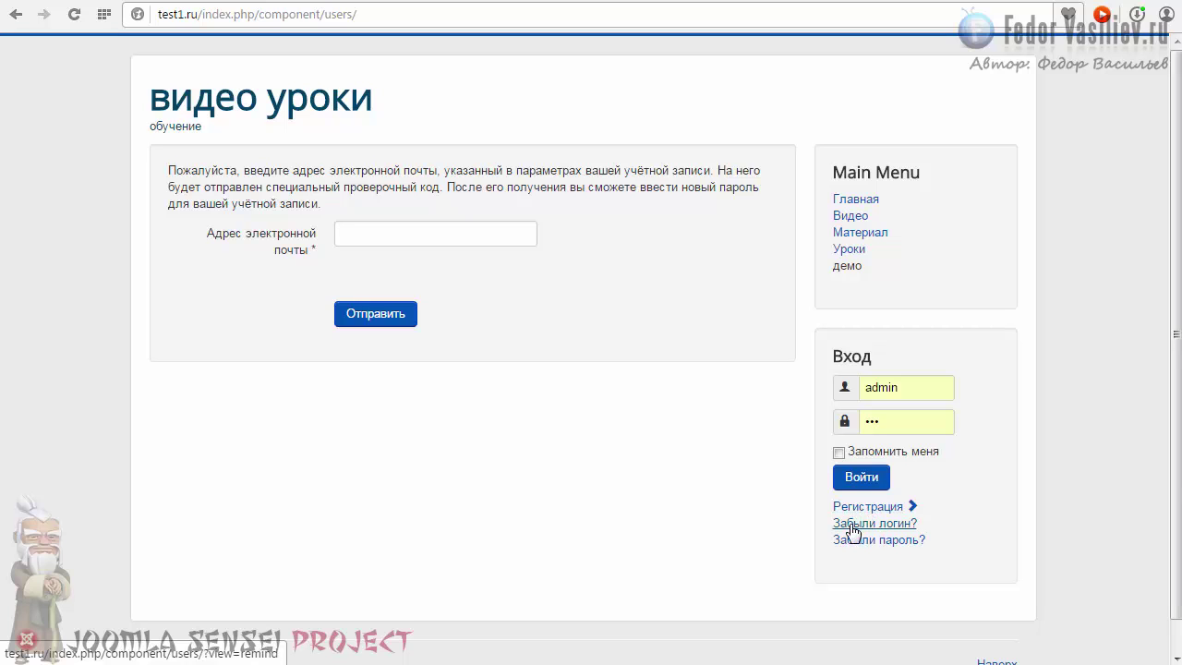
click(865, 510)
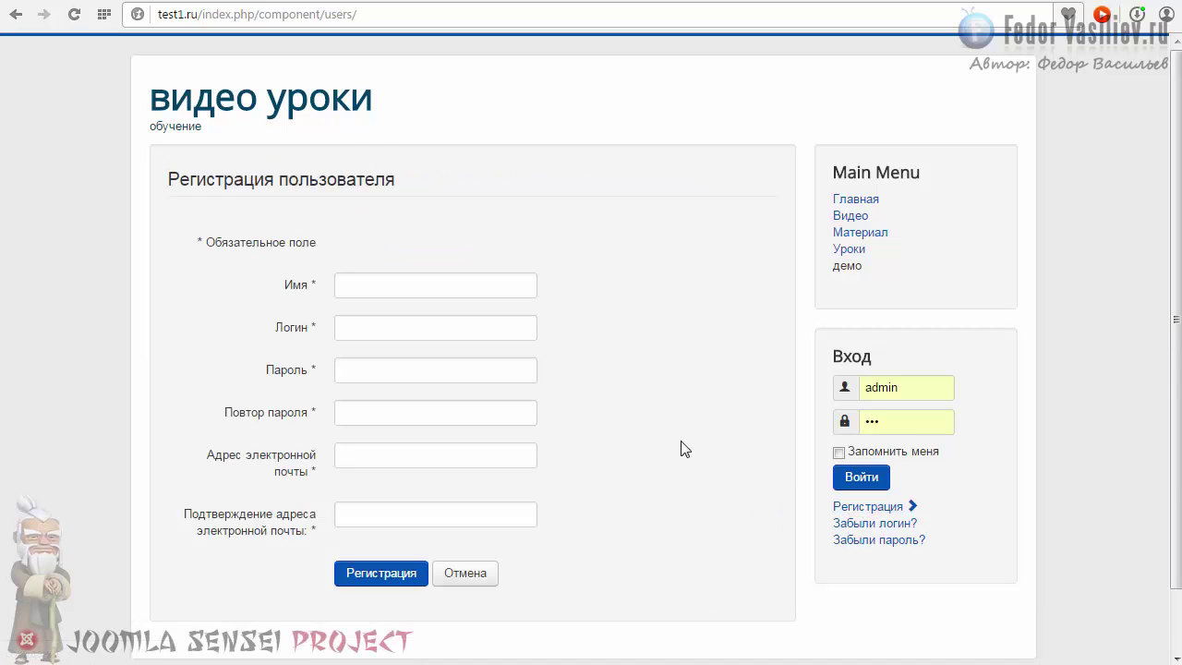
Step: Look over the registration form's required fields: name, login, password, password repeat, e-mail address and e-mail confirmation
scroll(668, 439, down, 1)
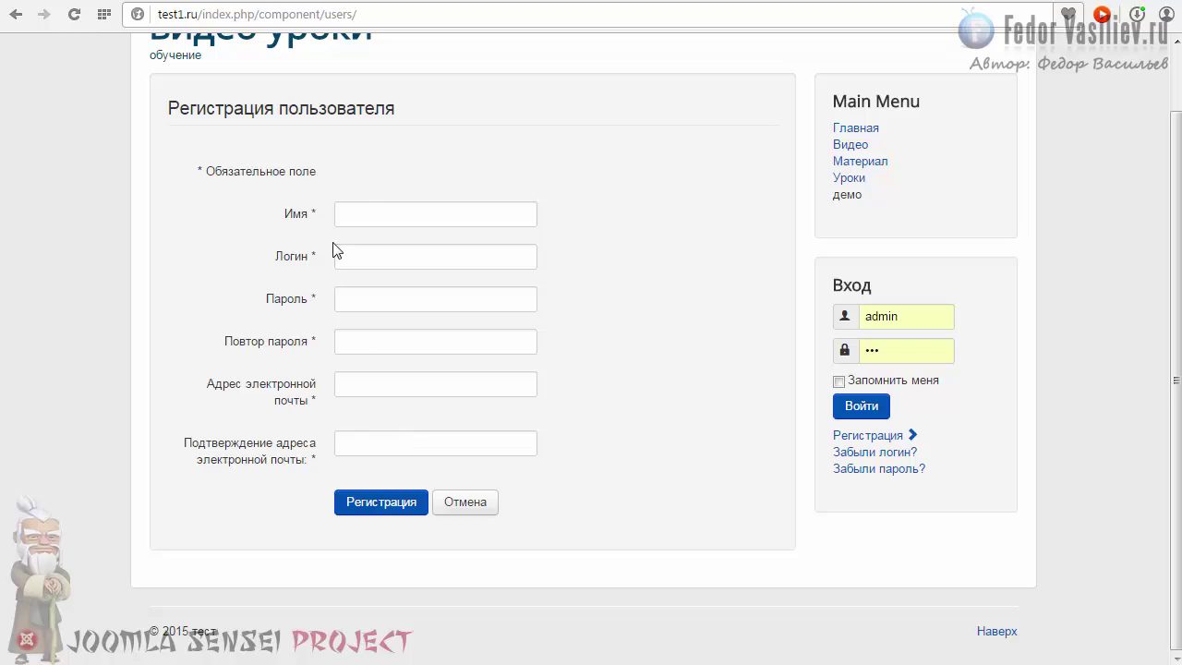
click(363, 218)
click(374, 259)
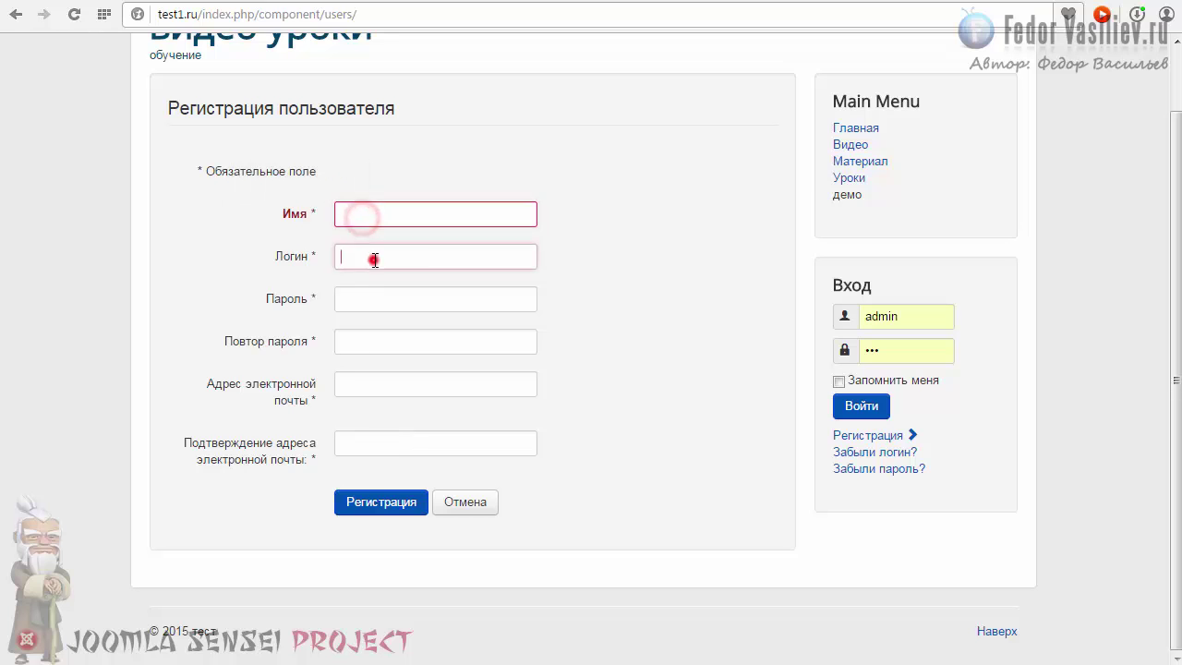
click(378, 300)
click(368, 342)
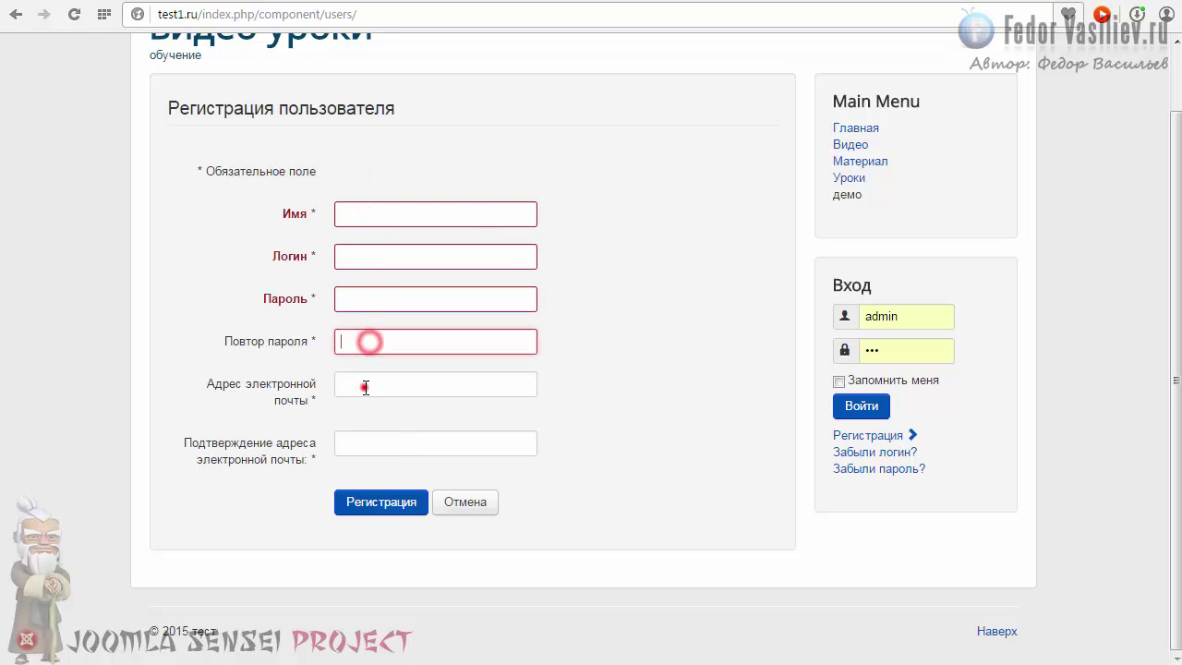
click(365, 386)
click(372, 441)
click(368, 377)
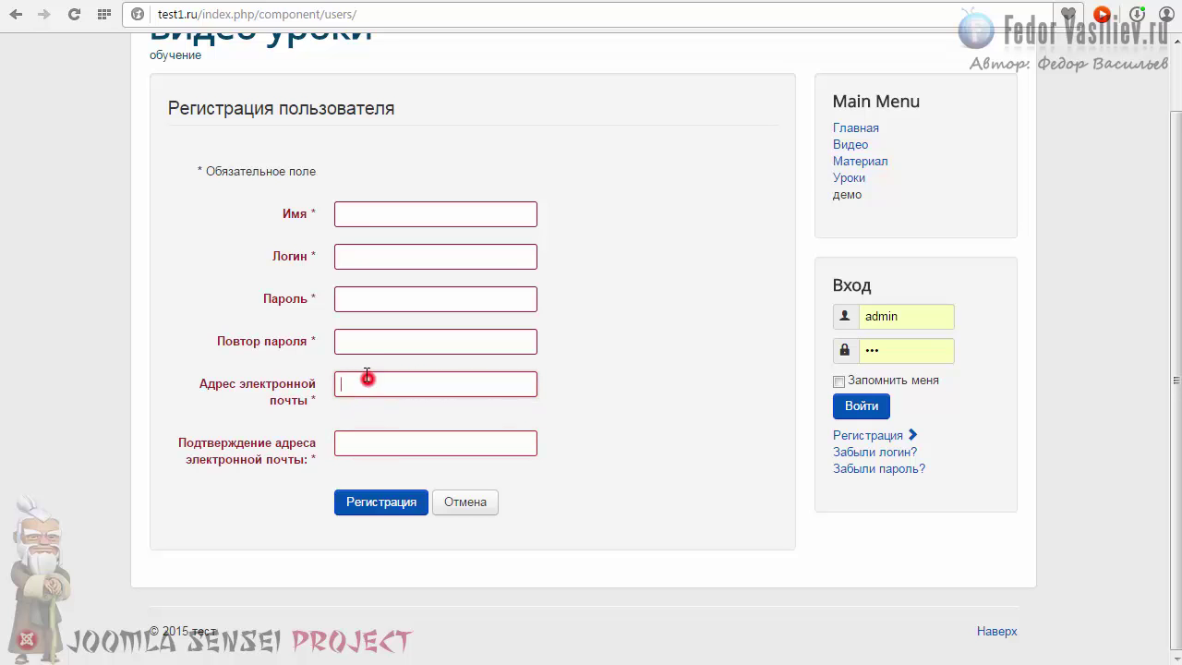
click(362, 340)
click(658, 286)
scroll(658, 286, up, 1)
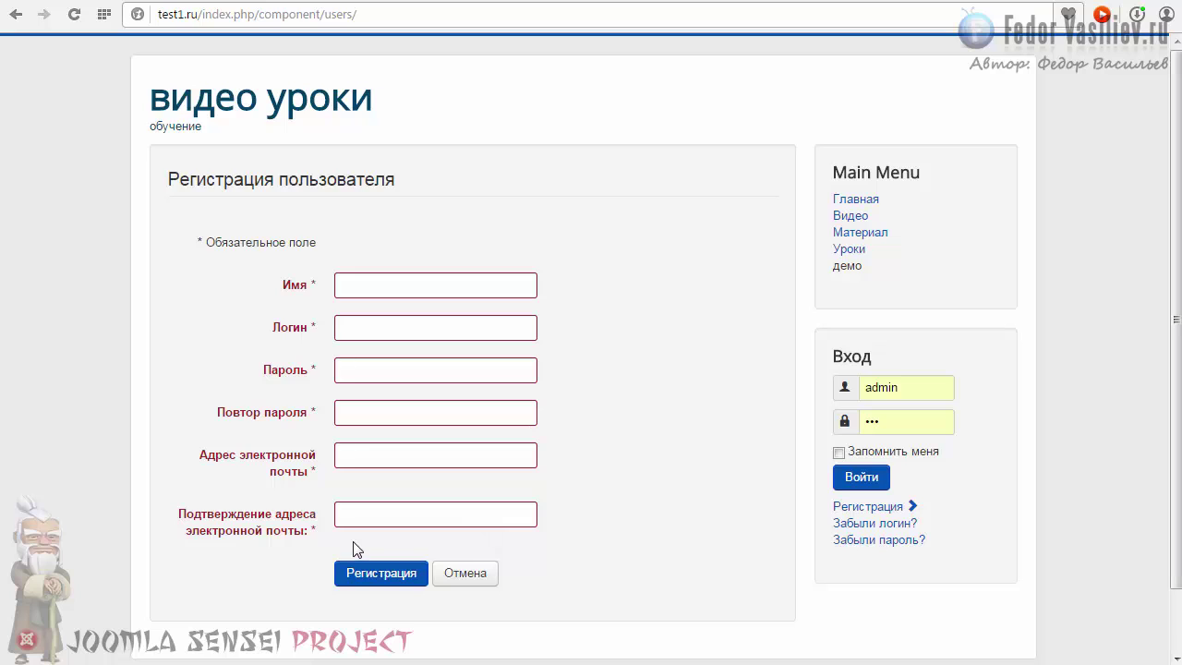
Step: Review the registration fields again from e-mail confirmation up to name, and read the e-mail confirmation field's hint
click(354, 512)
click(358, 458)
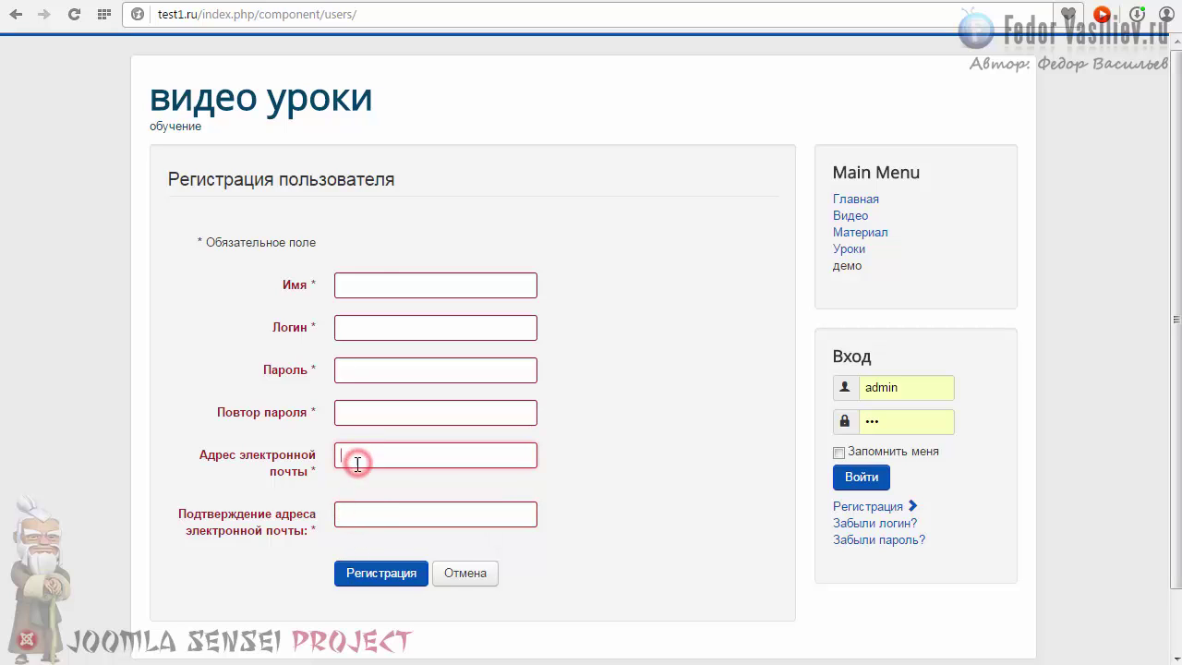
click(353, 409)
click(351, 369)
click(351, 327)
click(352, 285)
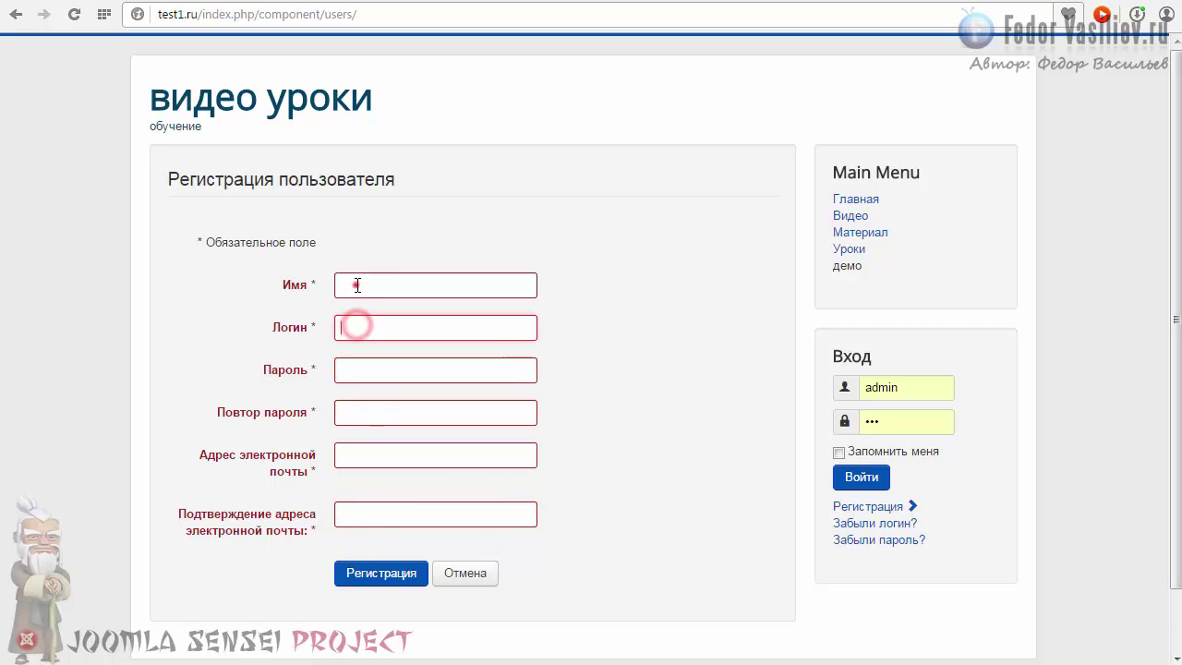
click(395, 231)
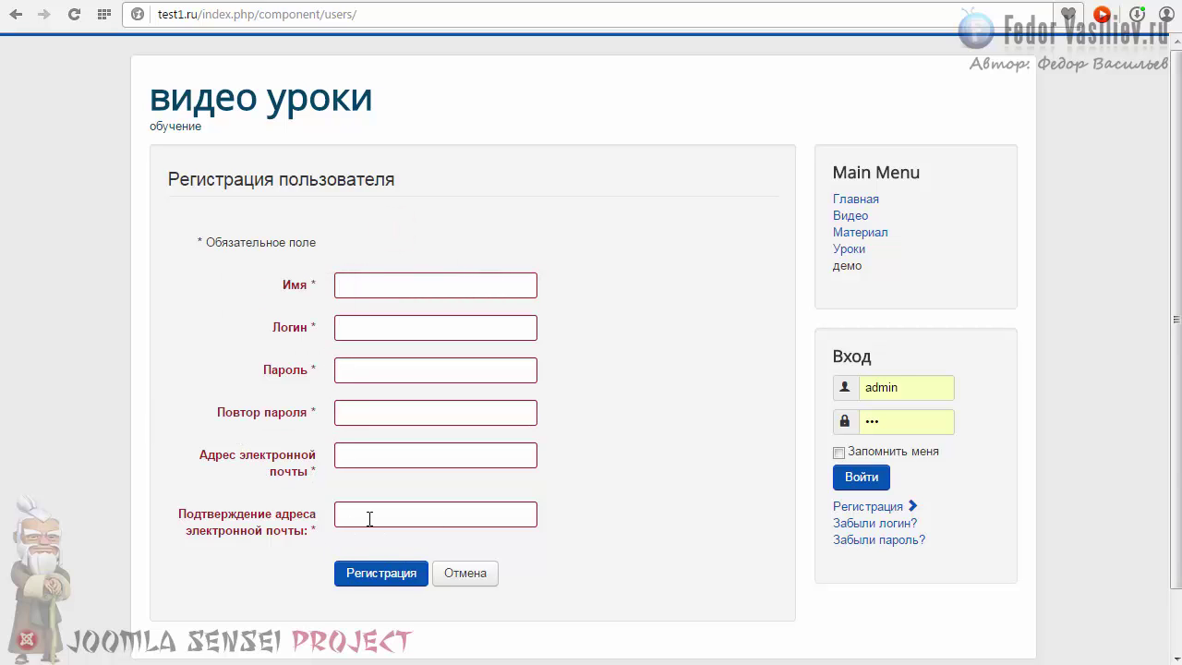
mouse_move(222, 517)
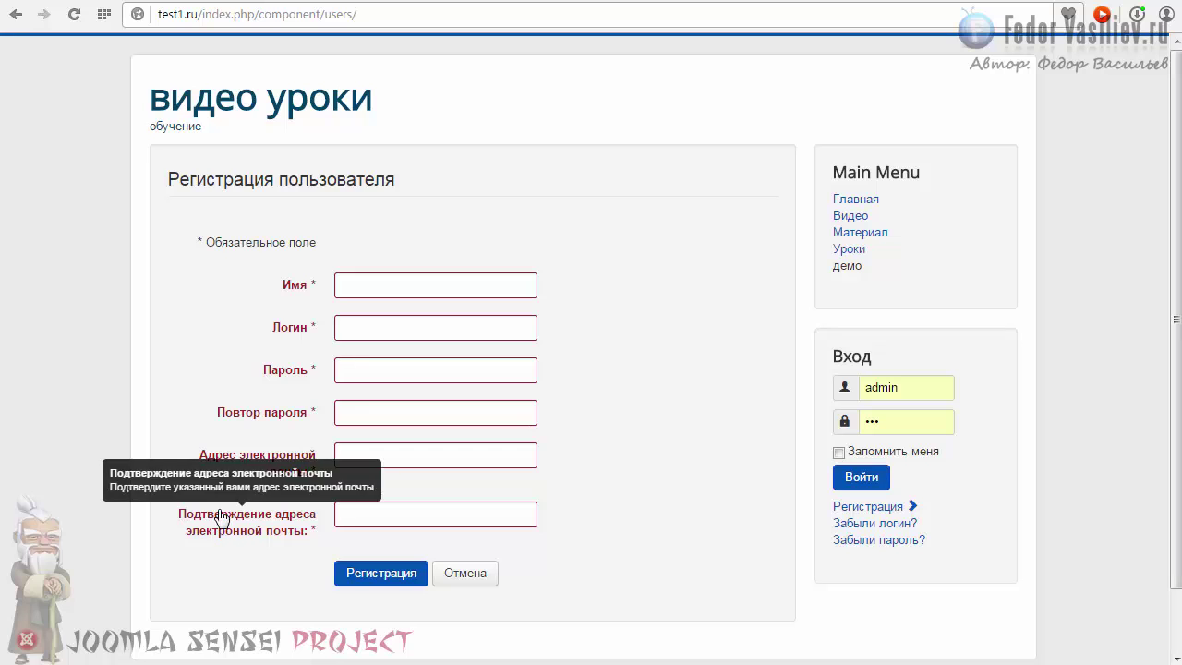
scroll(251, 417, down, 1)
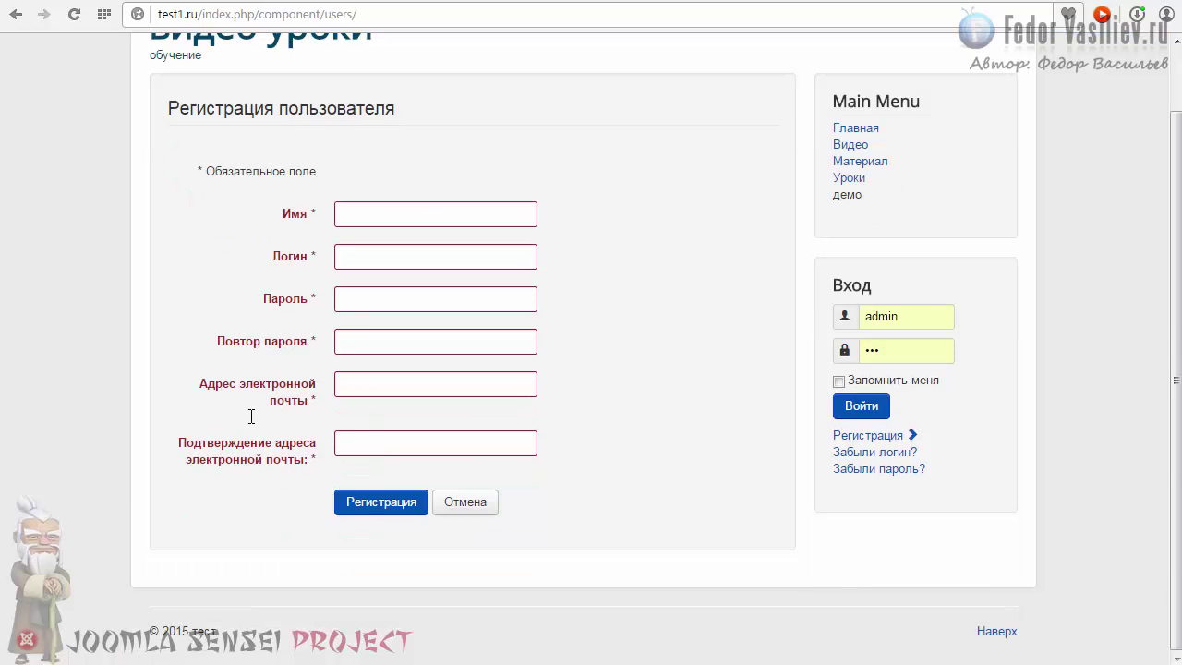
Step: Return to the user manager's settings in the administrator and look over all options of the Компонент section
scroll(251, 417, up, 1)
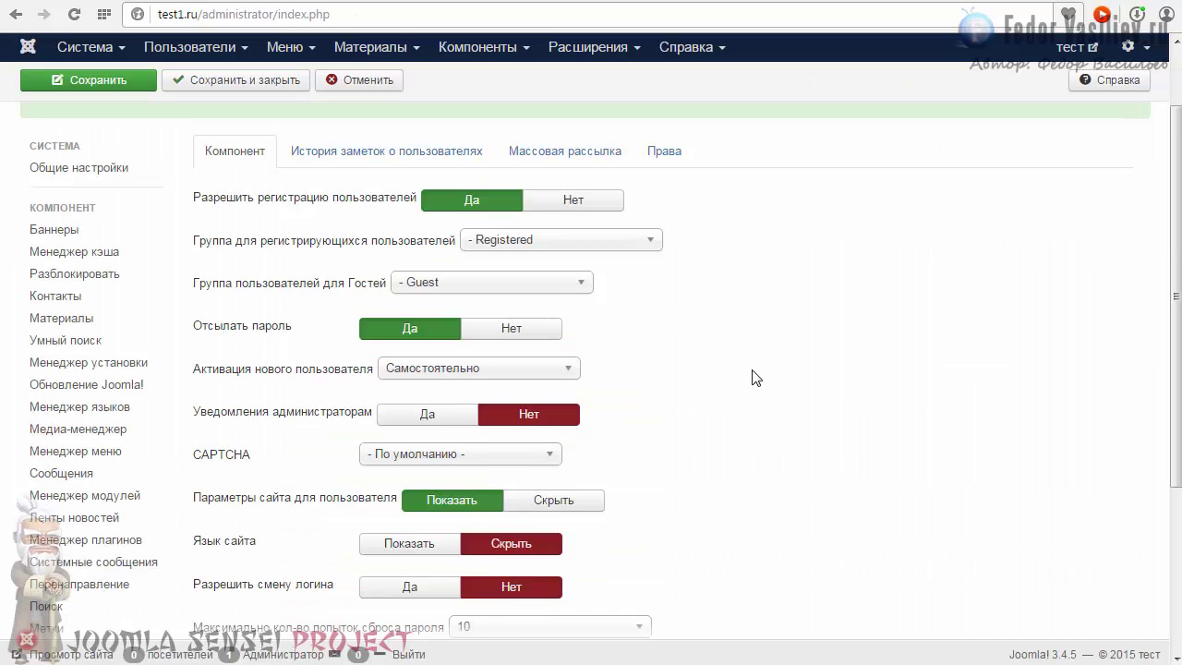
scroll(752, 376, down, 2)
scroll(753, 376, down, 1)
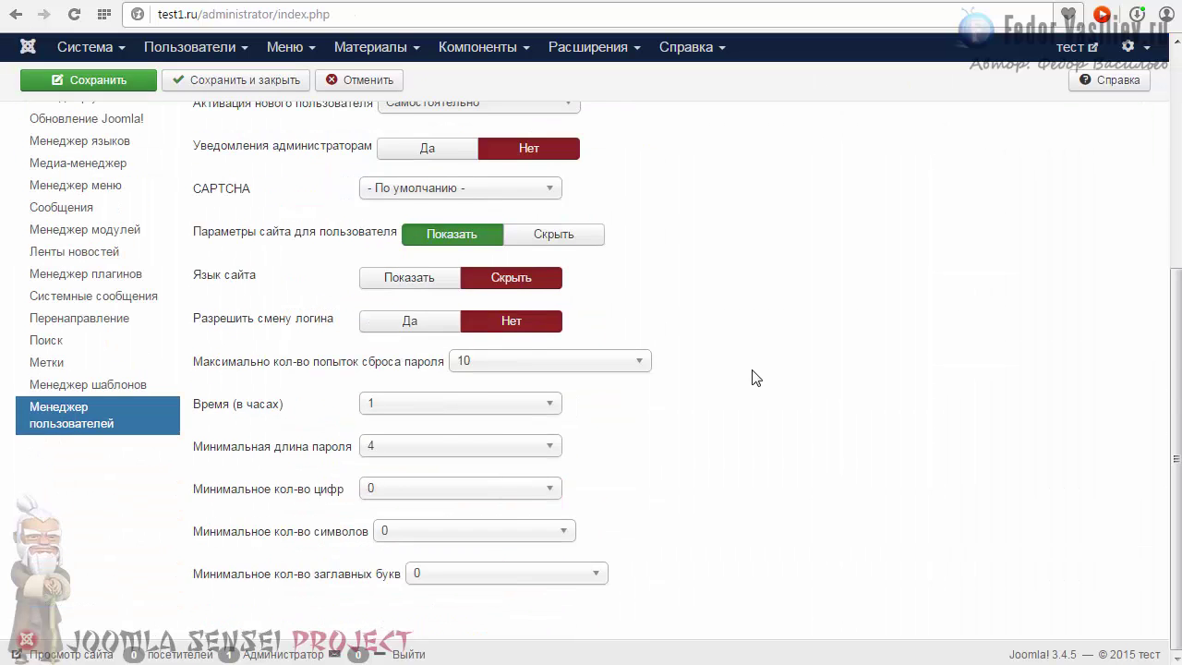
scroll(752, 376, up, 3)
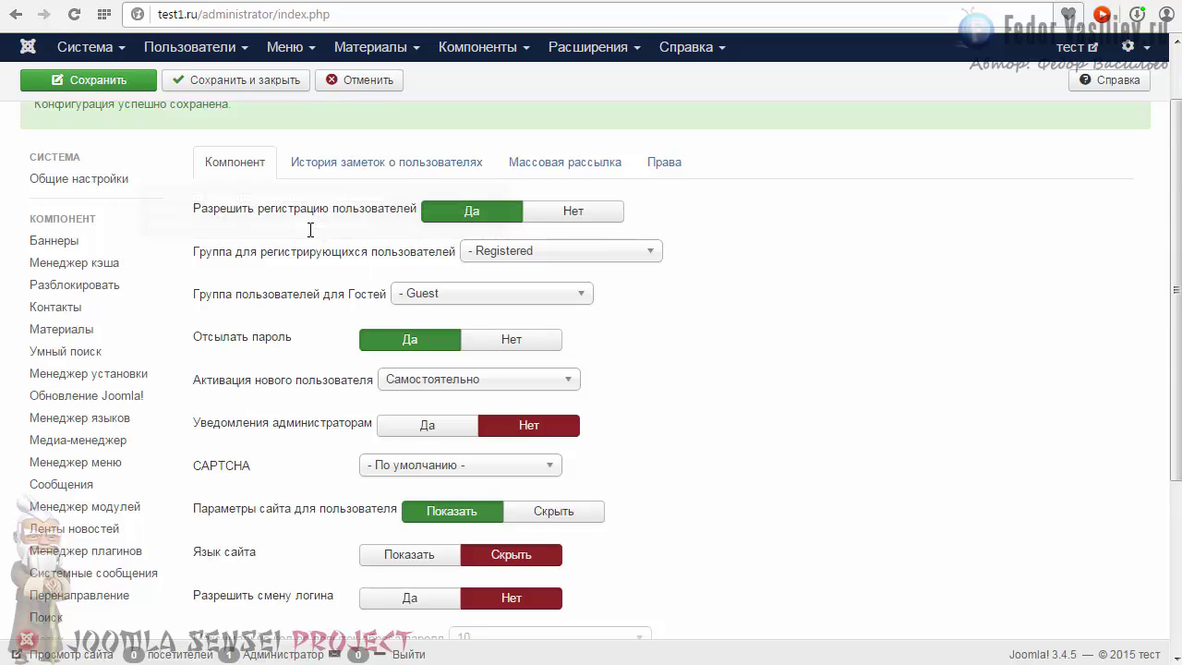
Step: Examine the available groups for registering users (Группа для регистрирующихся пользователей) and for guests (Группа пользователей для Гостей), keeping the current choices
mouse_move(237, 261)
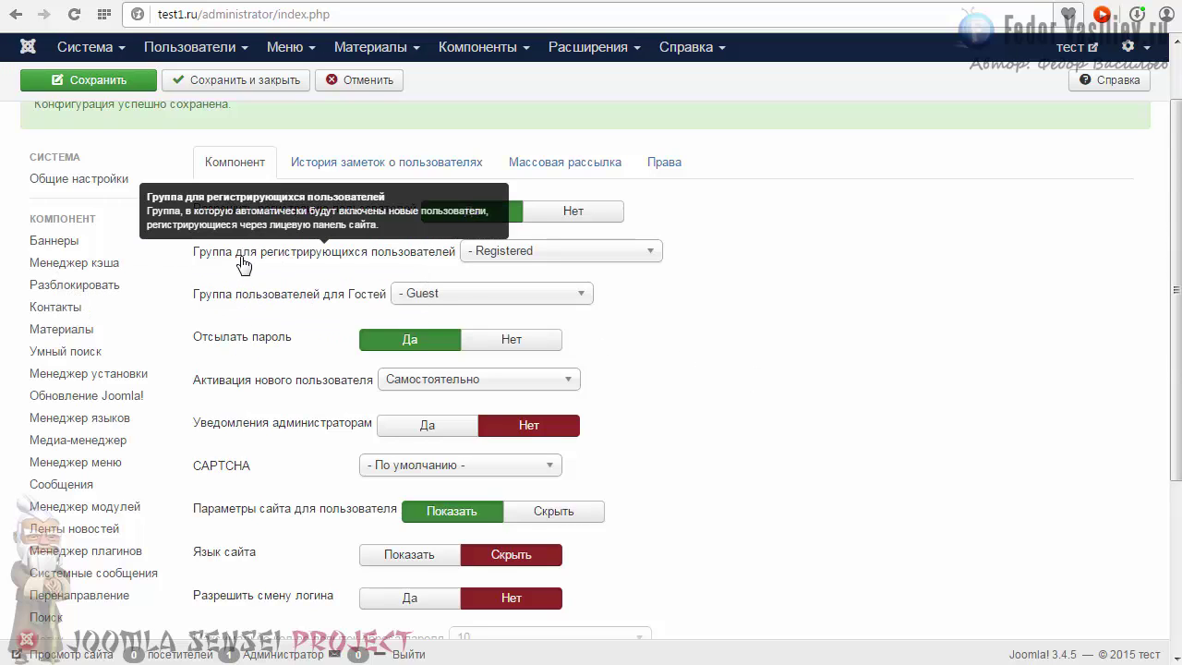
click(511, 253)
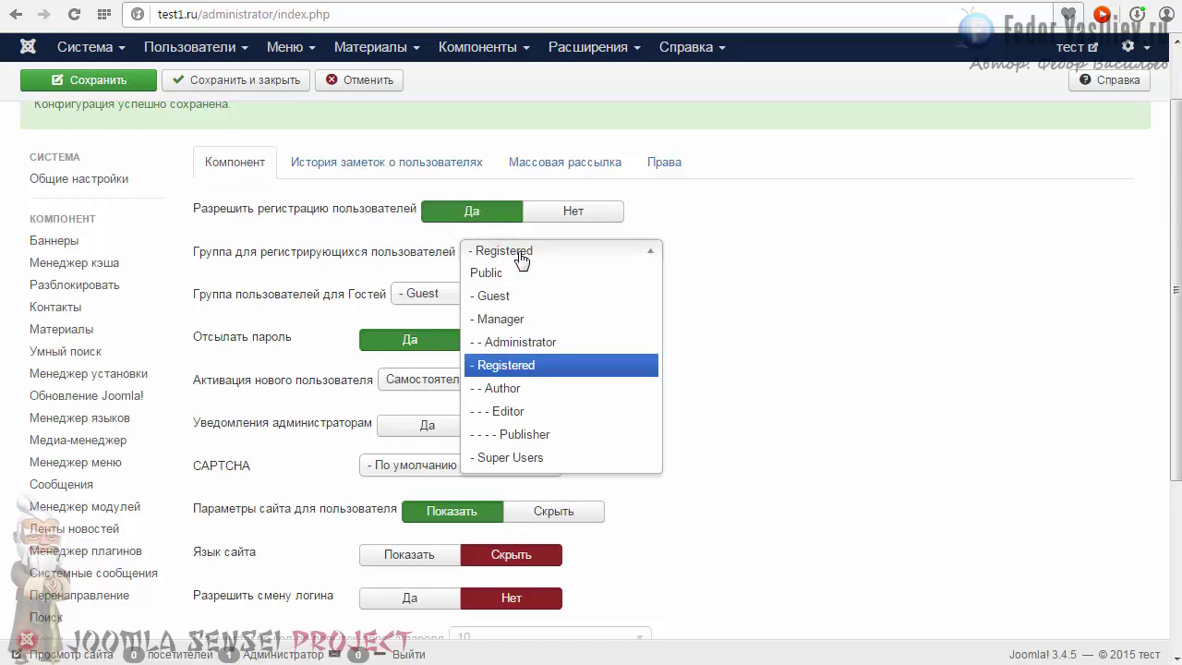
click(639, 251)
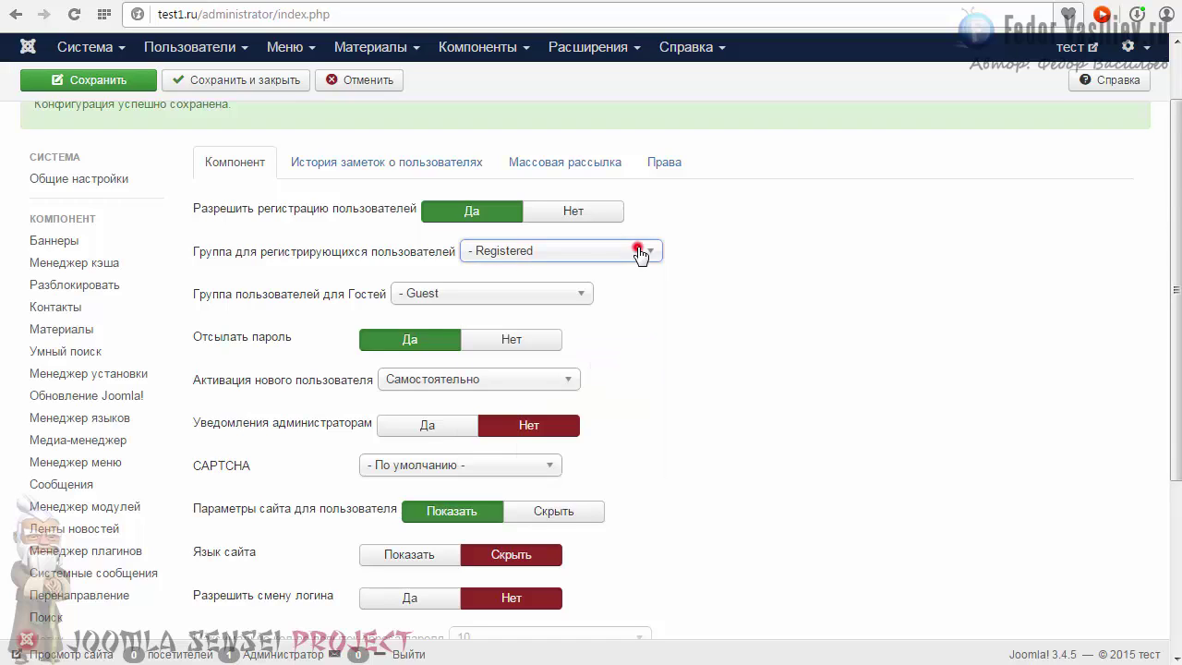
click(522, 259)
click(521, 258)
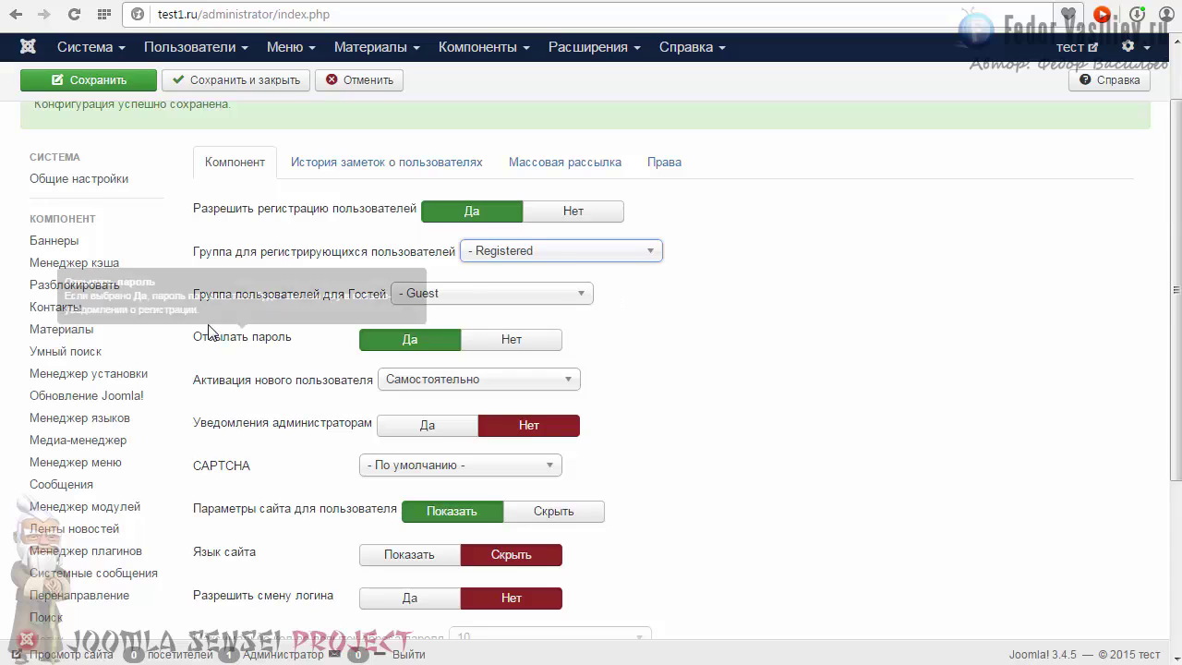
click(414, 301)
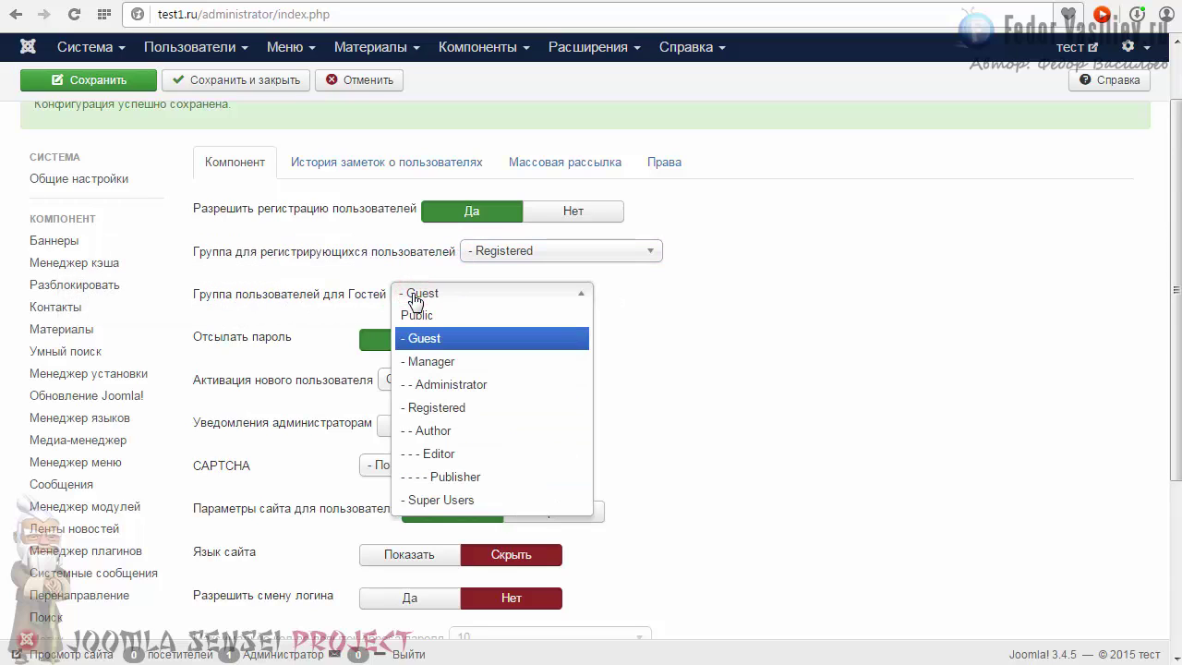
click(414, 296)
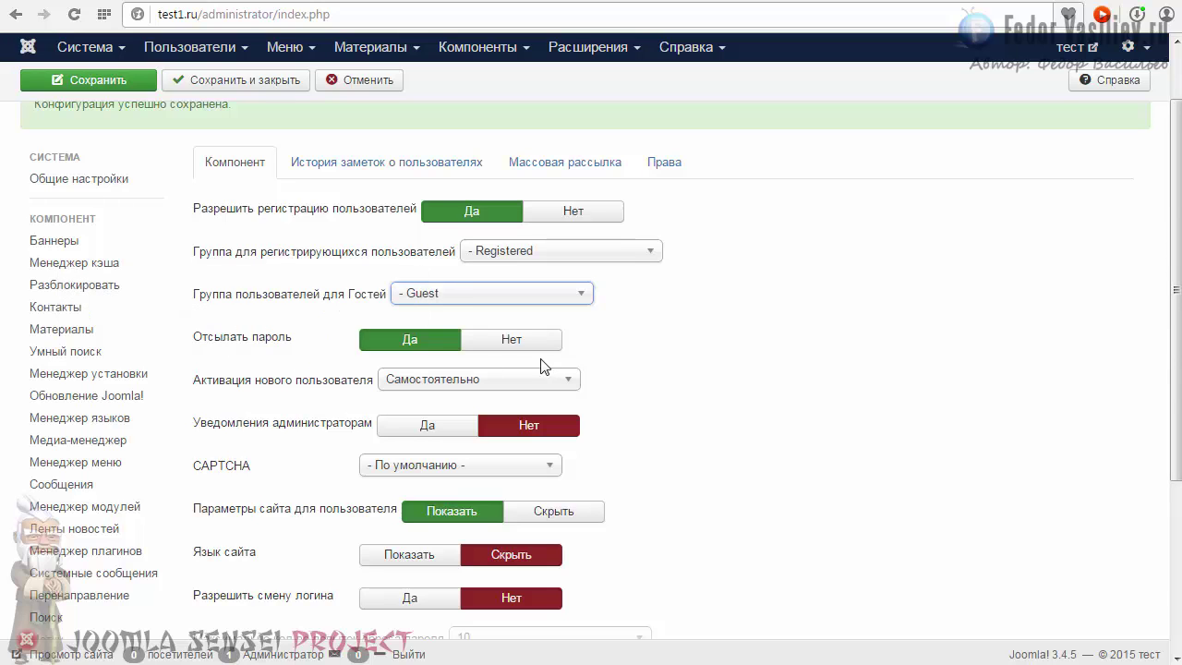
Step: Examine the new user activation options (Активация нового пользователя), keeping Самостоятельно, and read the hint for administrator notifications
scroll(752, 378, down, 2)
mouse_move(325, 212)
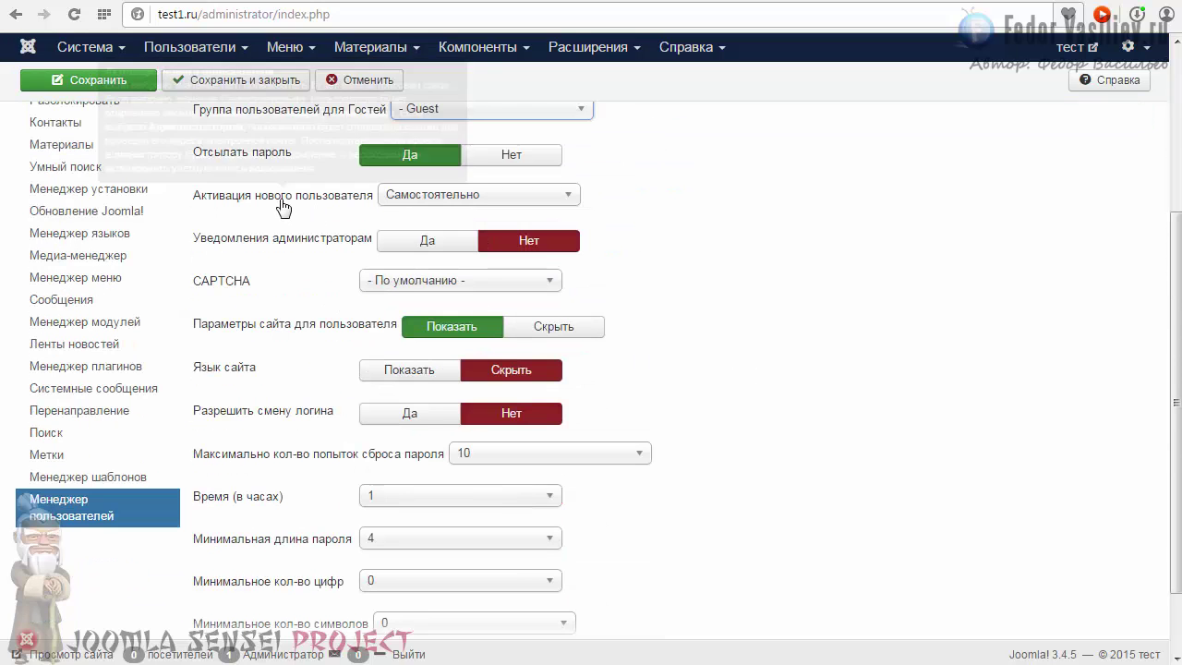
click(417, 199)
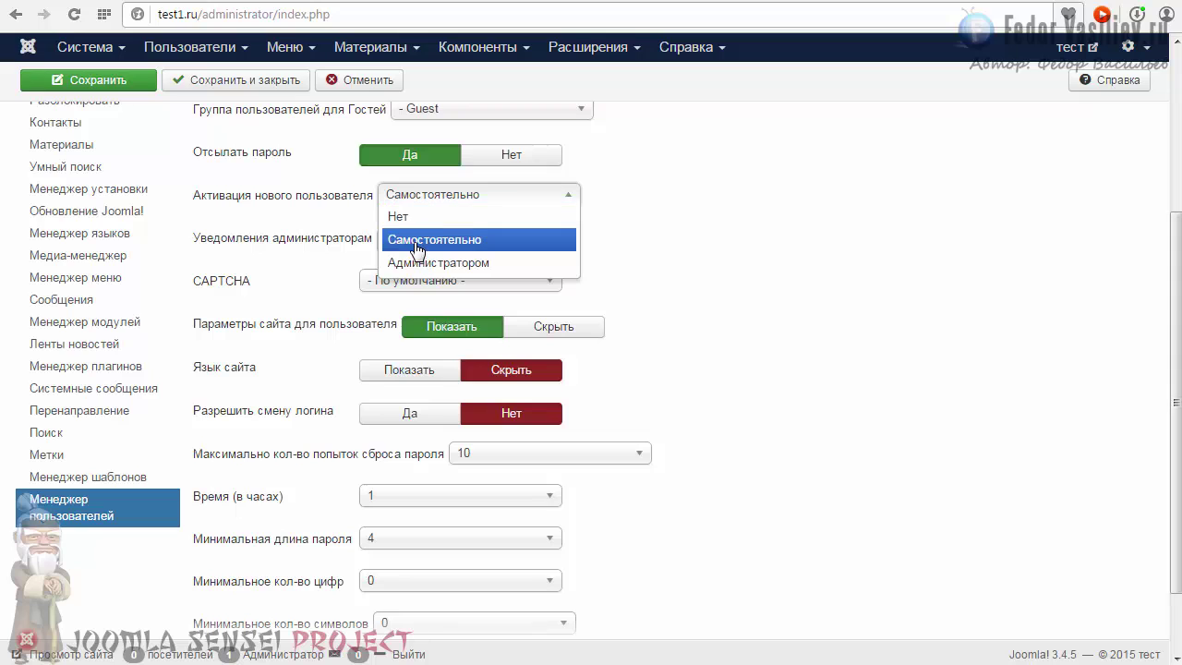
click(414, 240)
mouse_move(295, 198)
scroll(284, 265, up, 1)
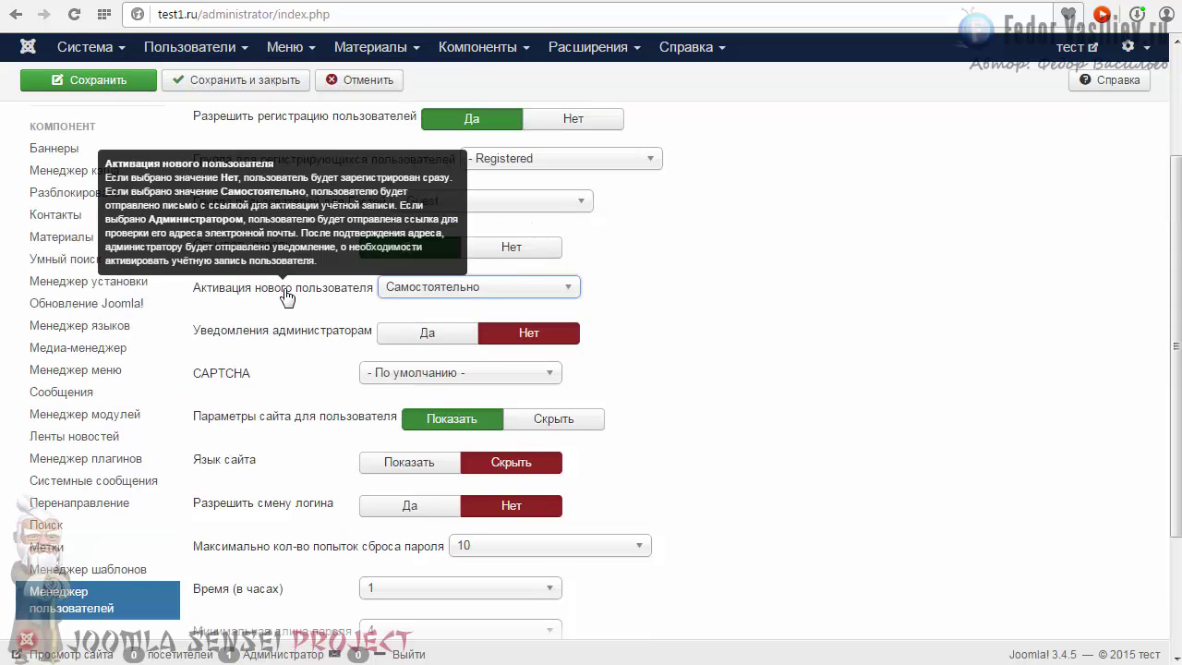
click(420, 292)
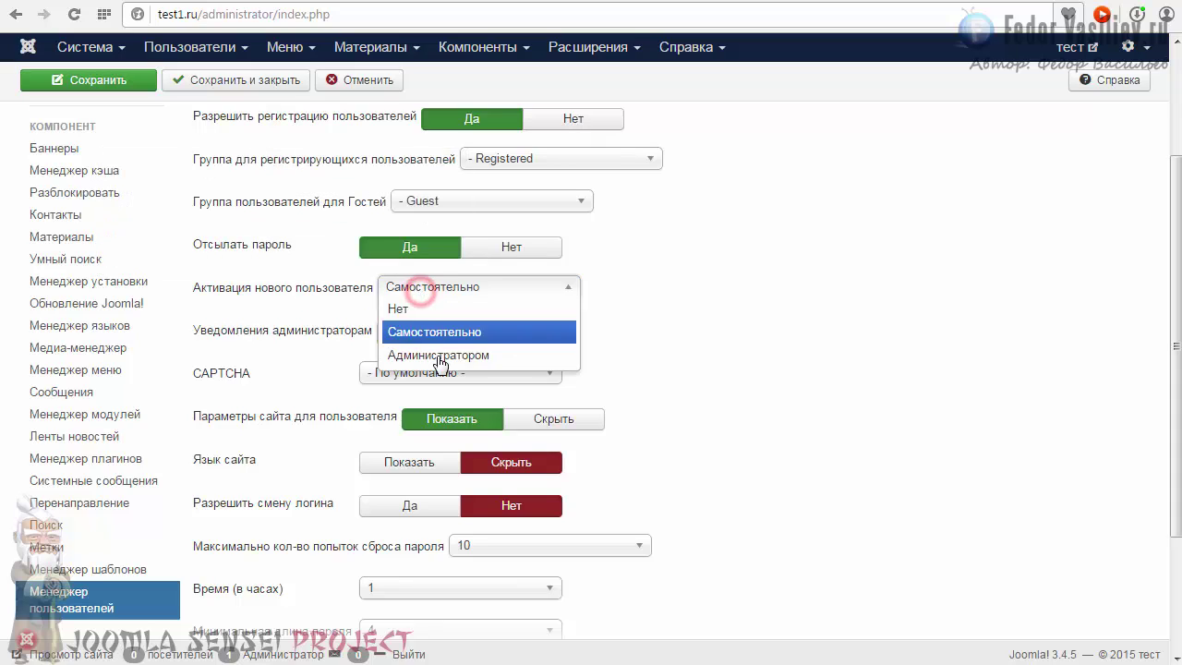
click(422, 331)
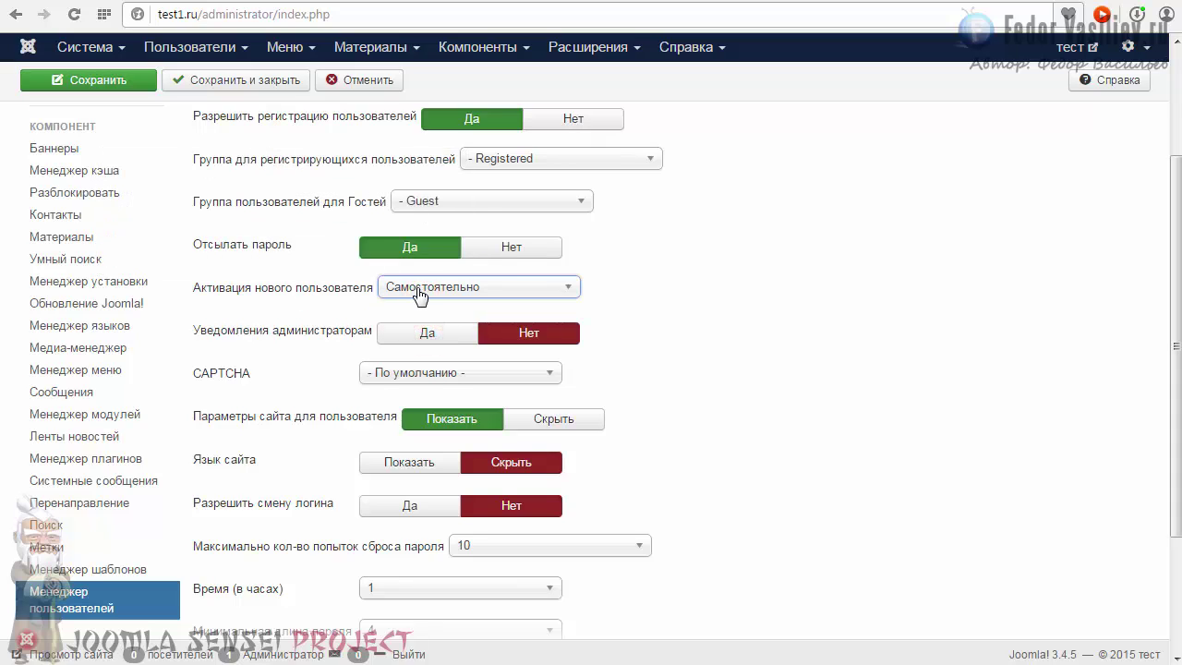
mouse_move(277, 338)
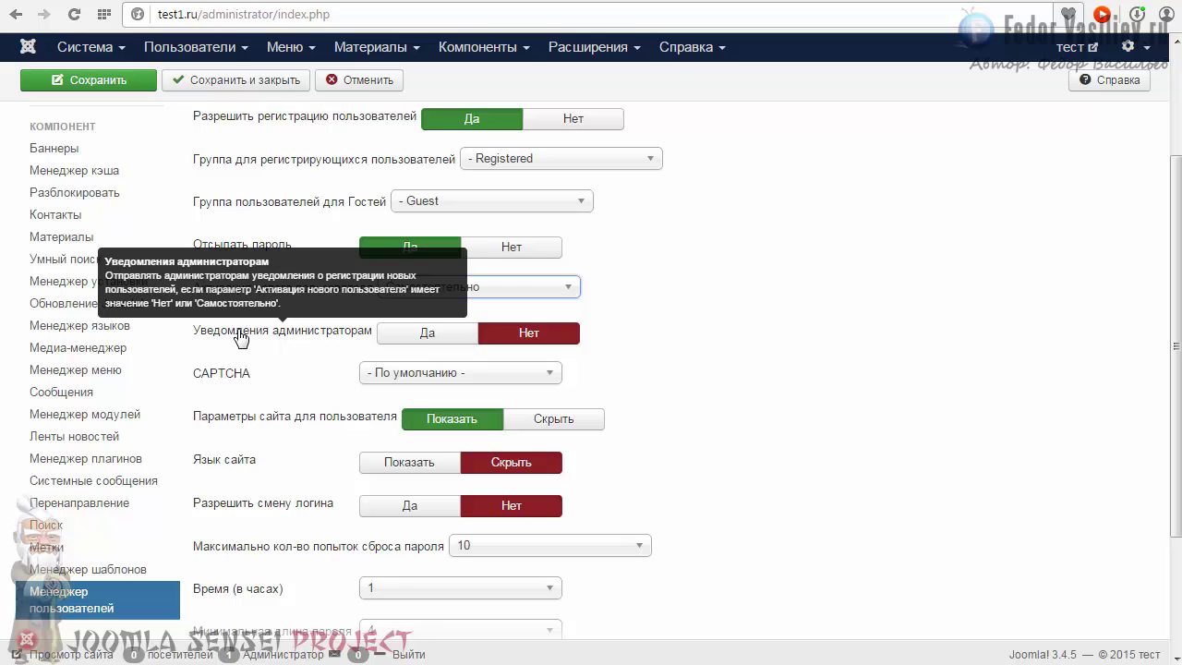
Step: Try the CAPTCHA setting "Не выбрано ни одного", and set it back to "По умолчанию"
scroll(320, 319, down, 1)
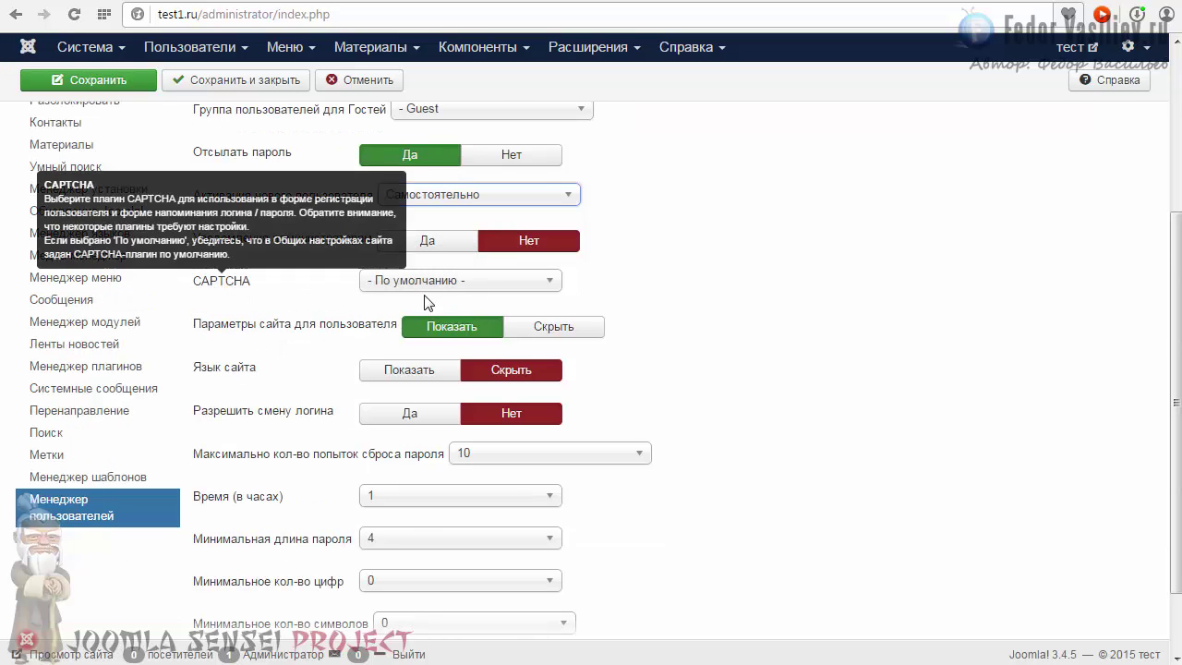
click(426, 284)
click(427, 325)
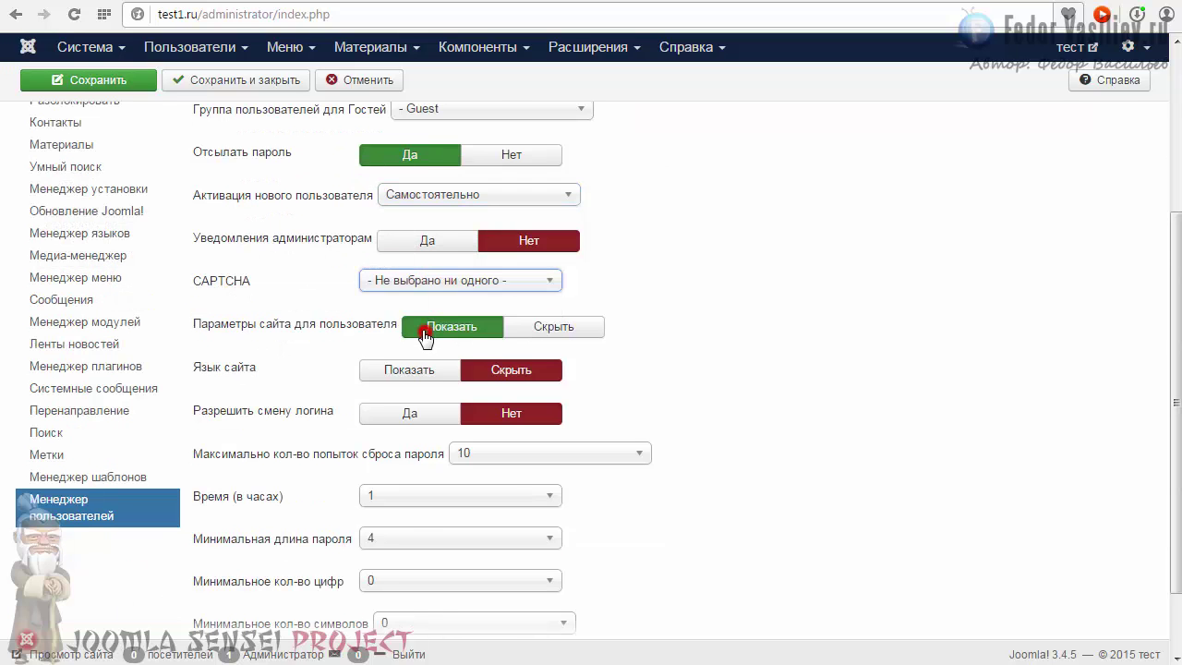
click(392, 282)
click(394, 302)
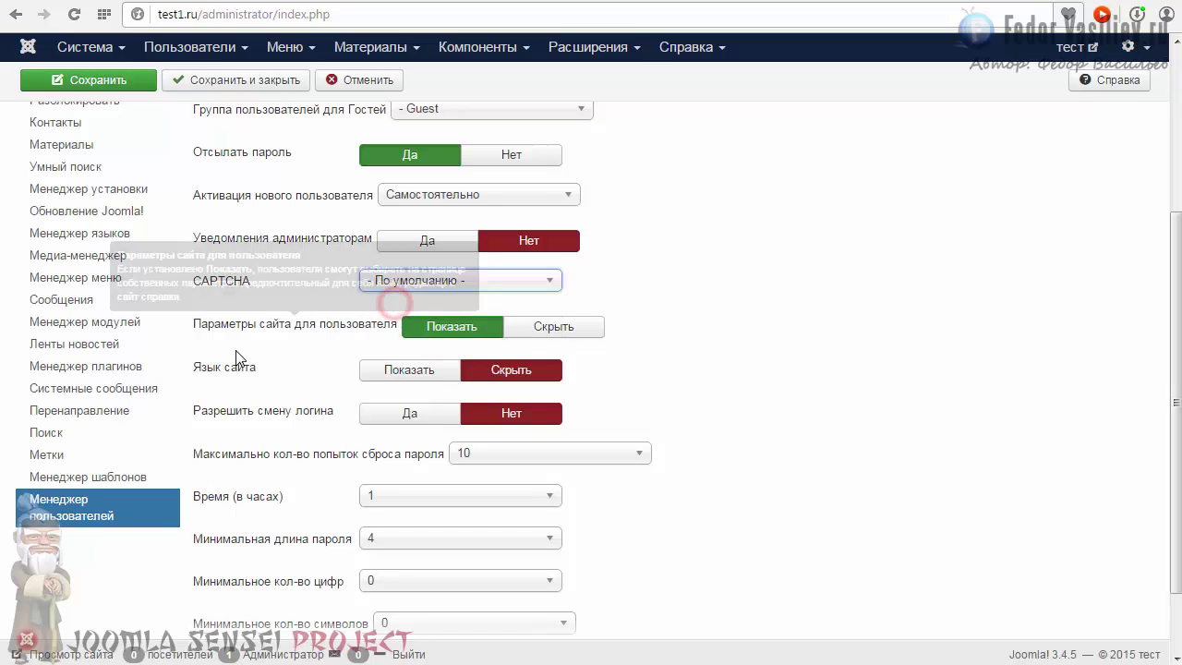
Step: Set the maximum number of password reset attempts (Максимально кол-во попыток сброса пароля) to 5
mouse_move(247, 335)
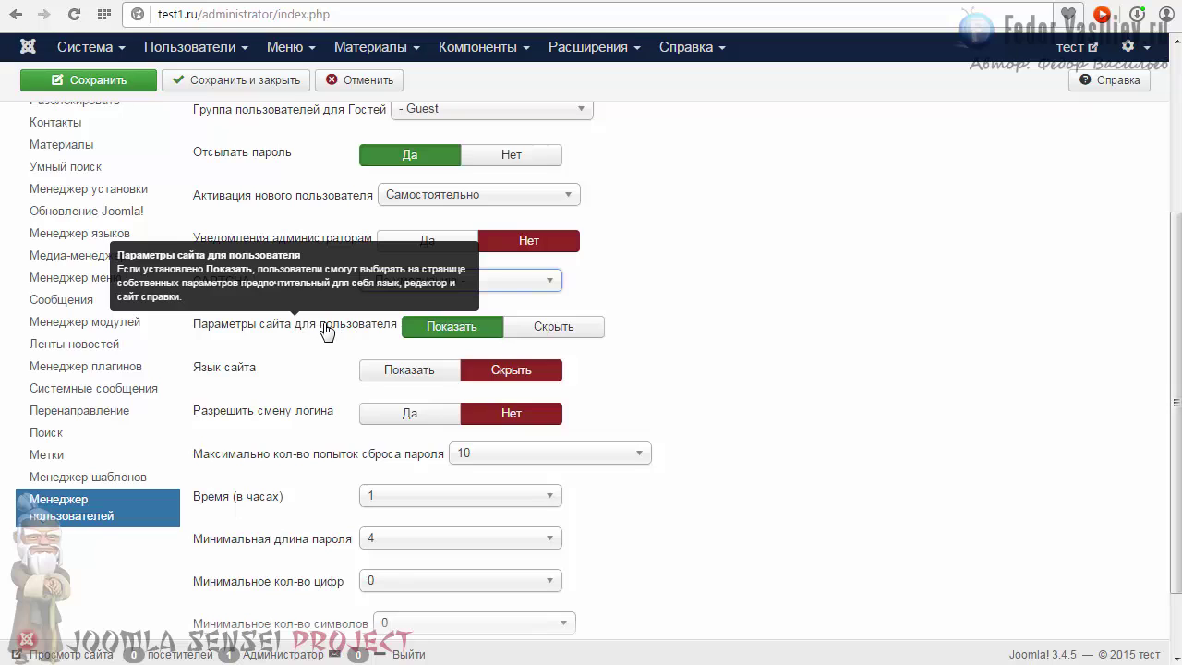
mouse_move(254, 386)
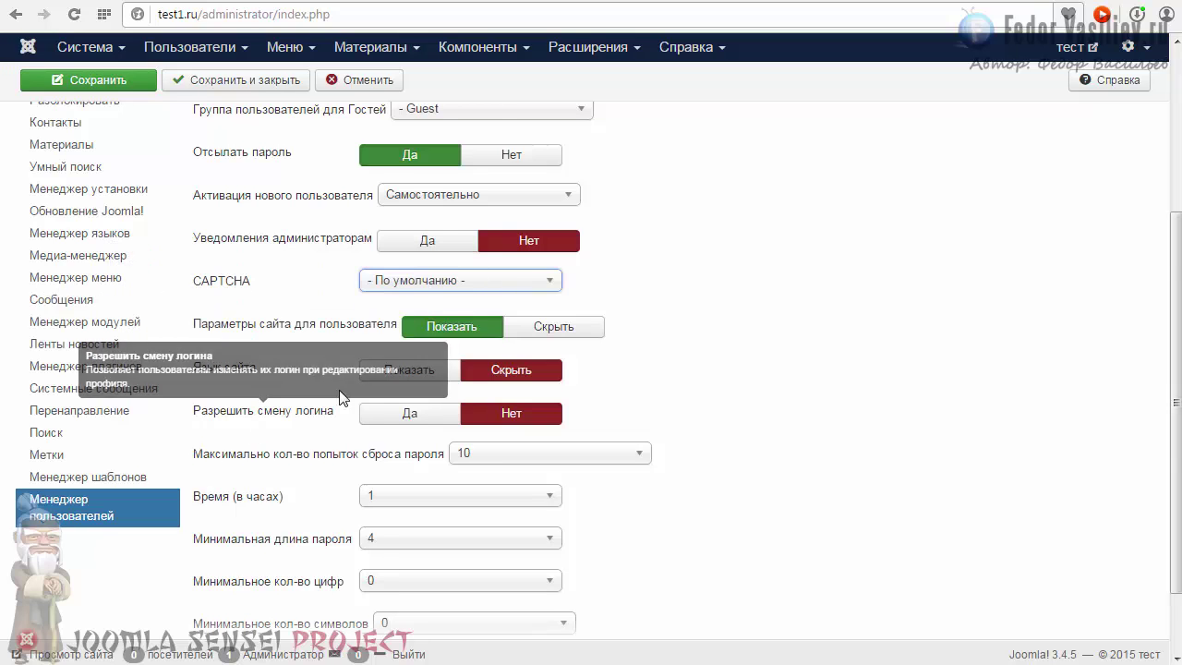
scroll(253, 383, down, 1)
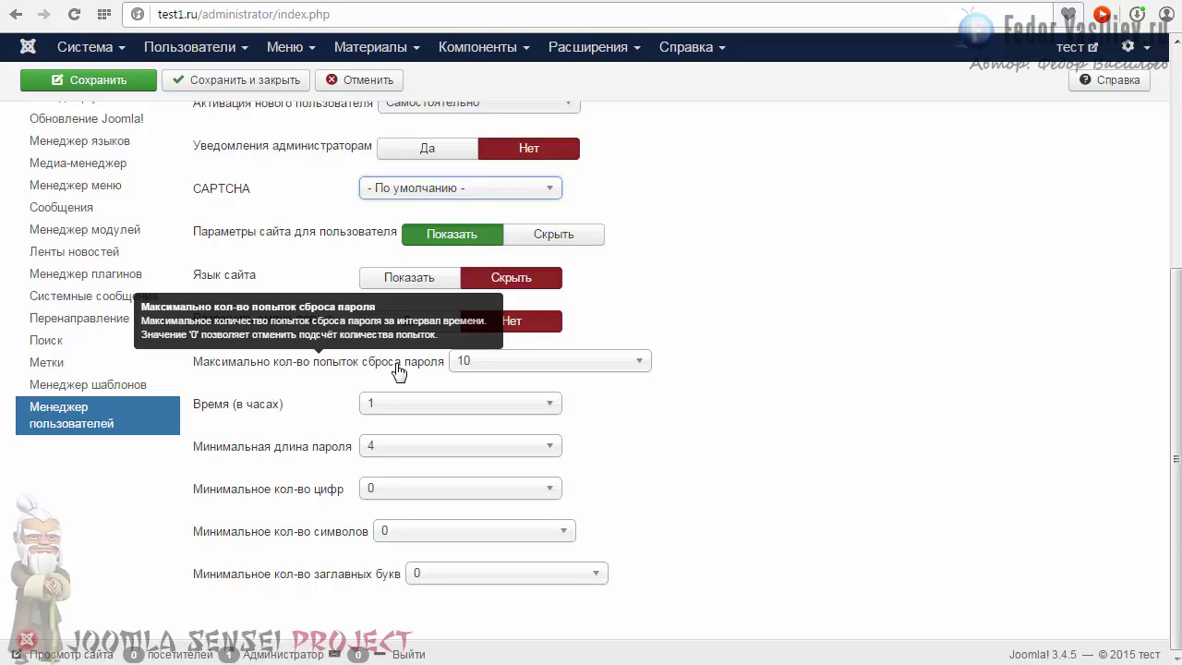
click(491, 365)
scroll(528, 474, up, 1)
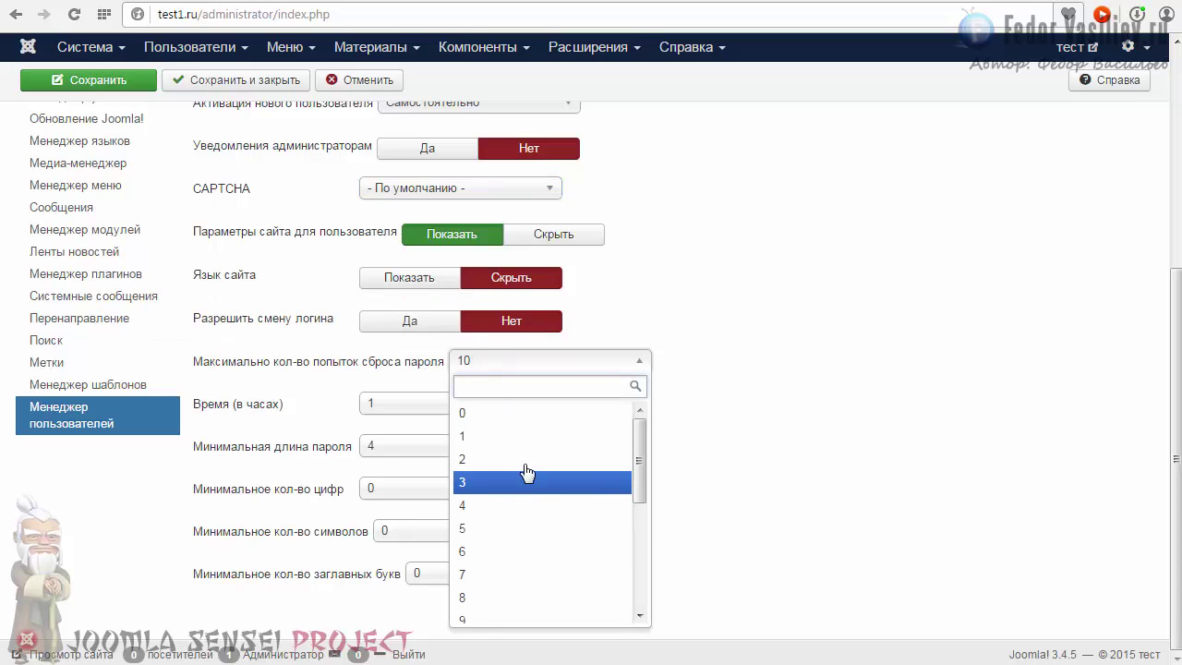
click(484, 528)
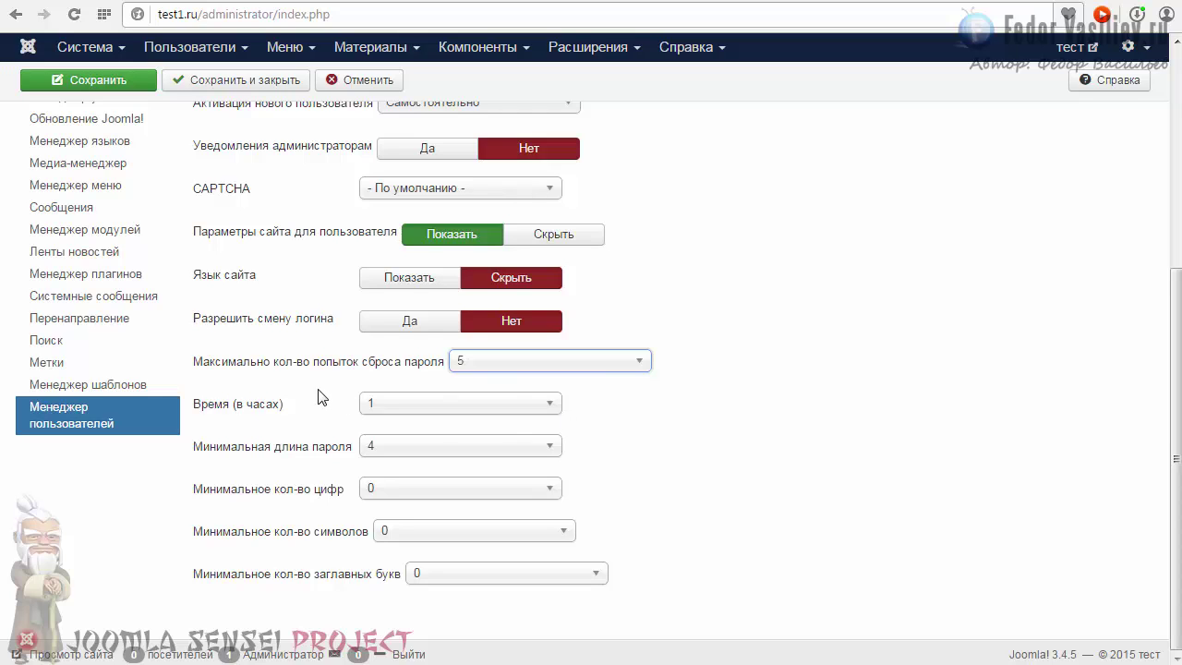
Step: Check the choices for Время (в часах) and Минимальная длина пароля, keeping the current values, and save the user settings
mouse_move(379, 368)
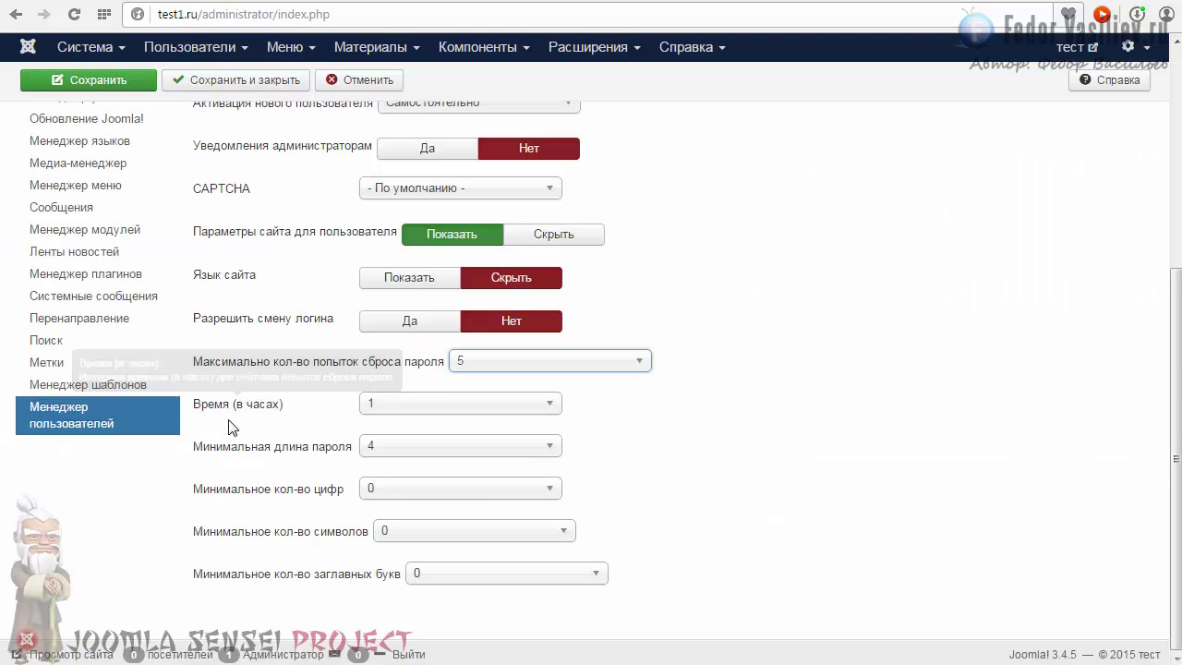
mouse_move(239, 408)
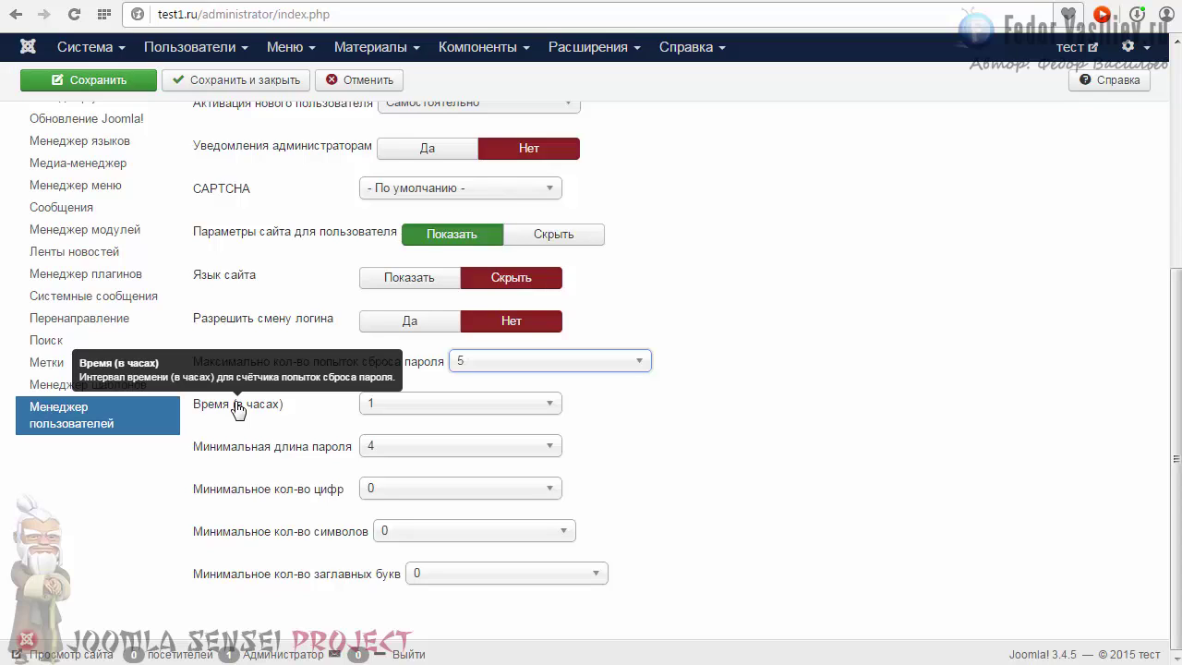
click(384, 402)
click(384, 402)
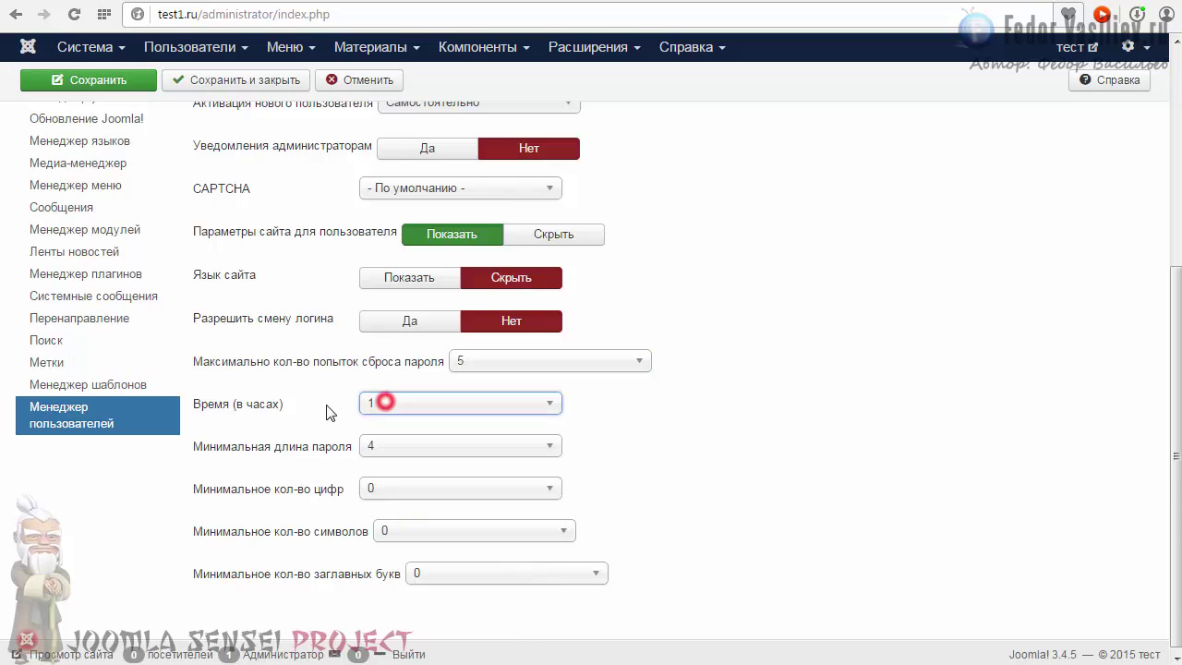
mouse_move(342, 450)
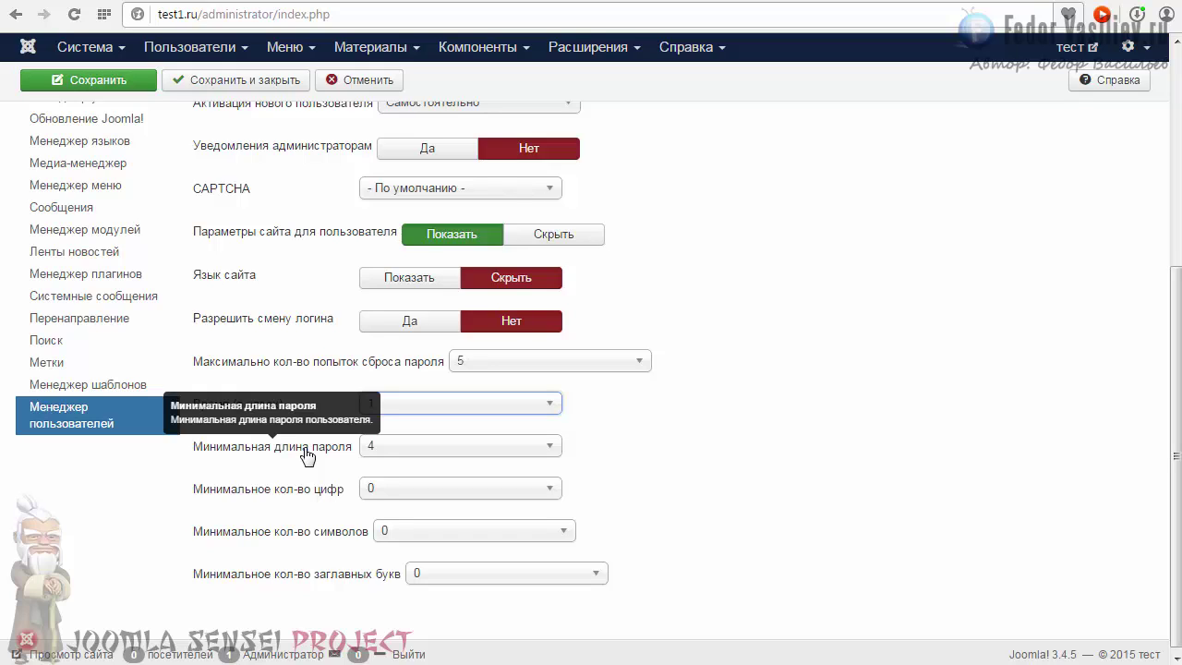
click(374, 447)
click(375, 446)
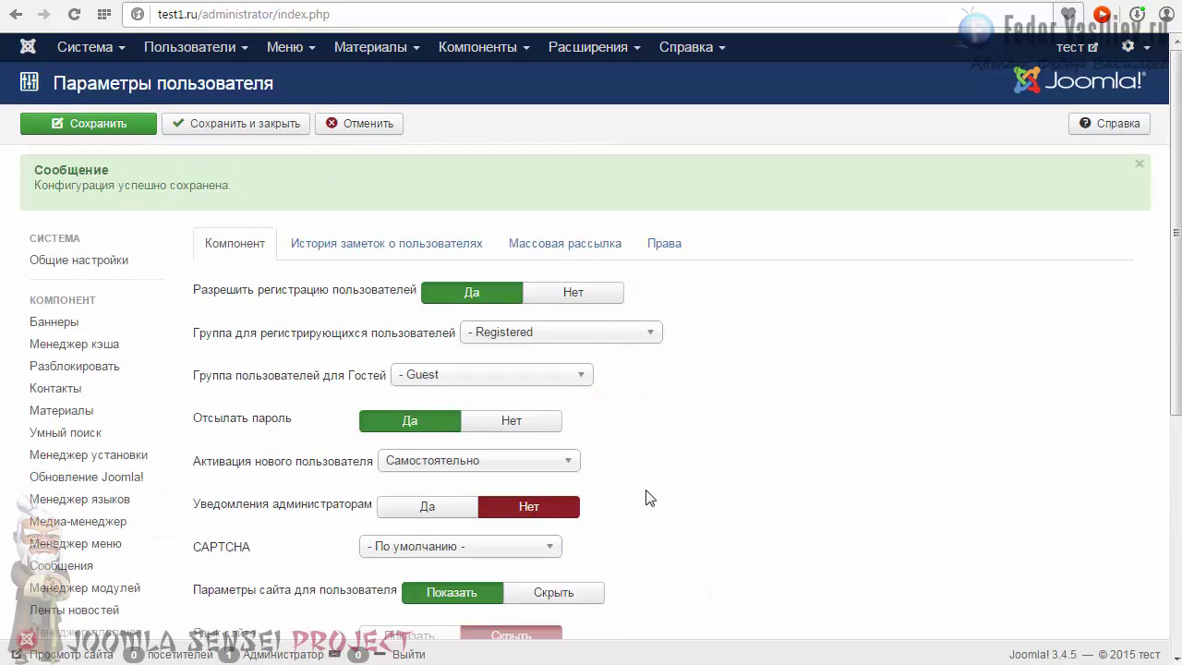
Step: Examine the user notes history settings (История заметок о пользователях) and the mass mailing settings Префикс темы and Подпись сообщения
click(354, 250)
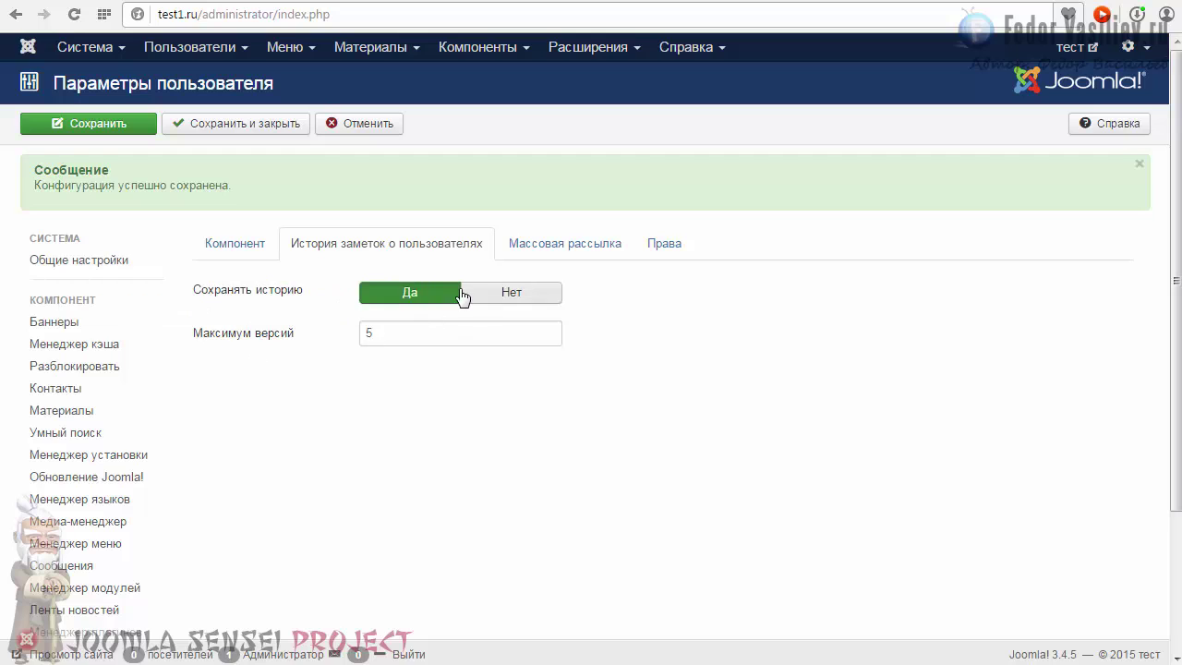
click(528, 243)
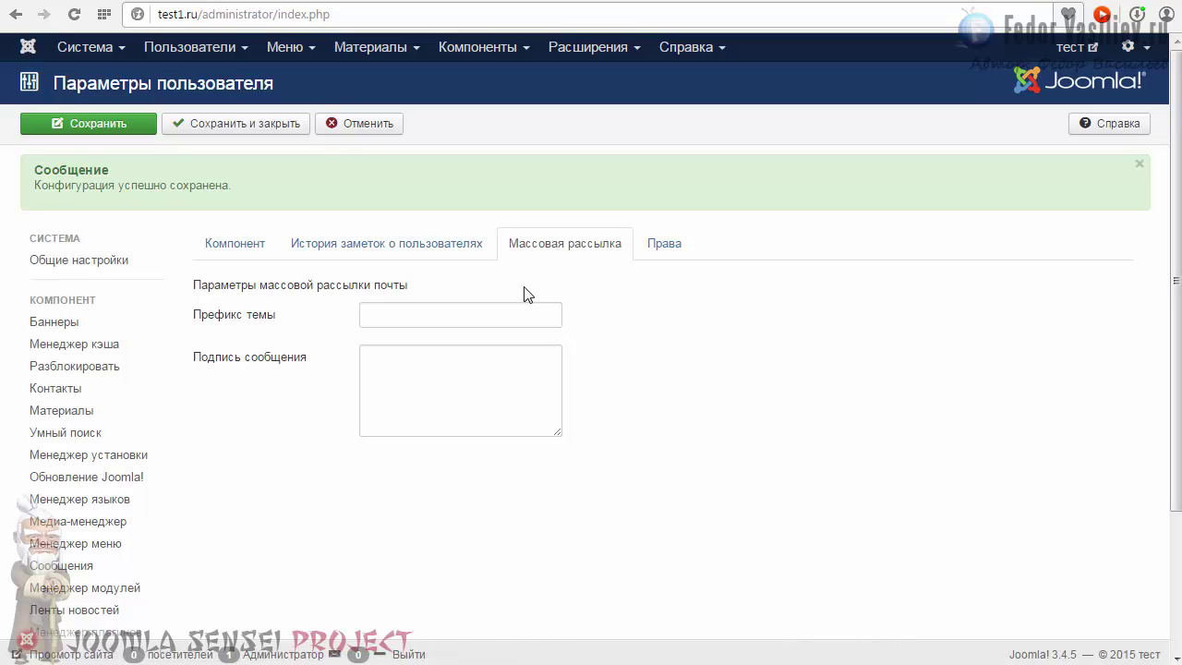
mouse_move(304, 374)
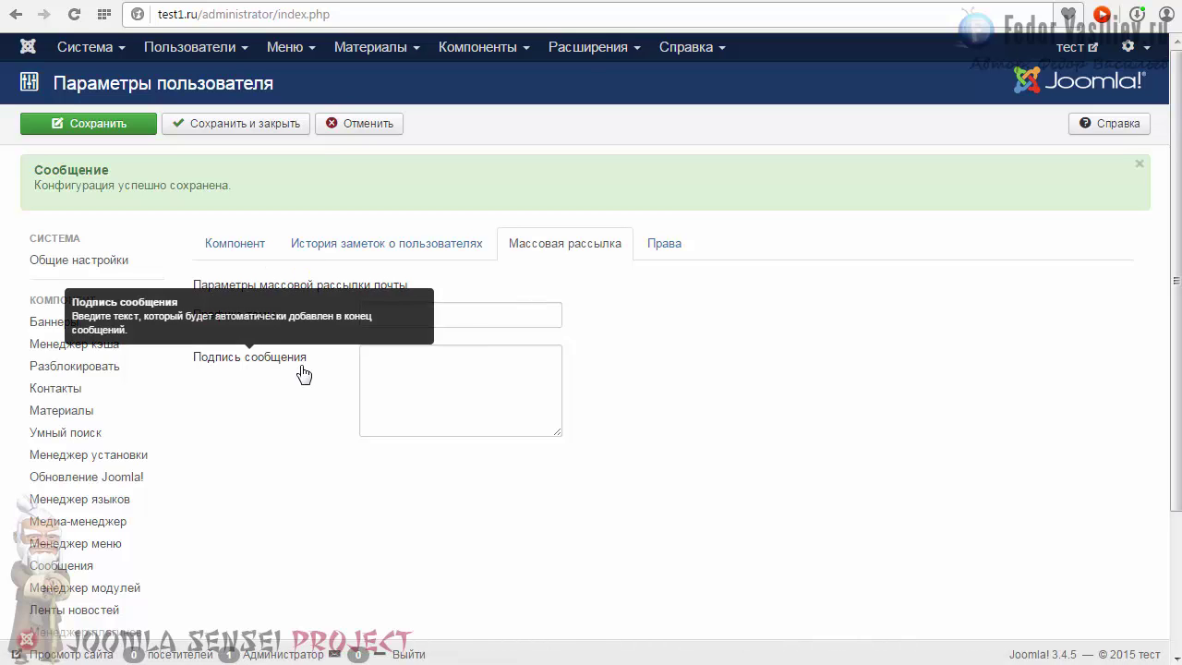
click(453, 304)
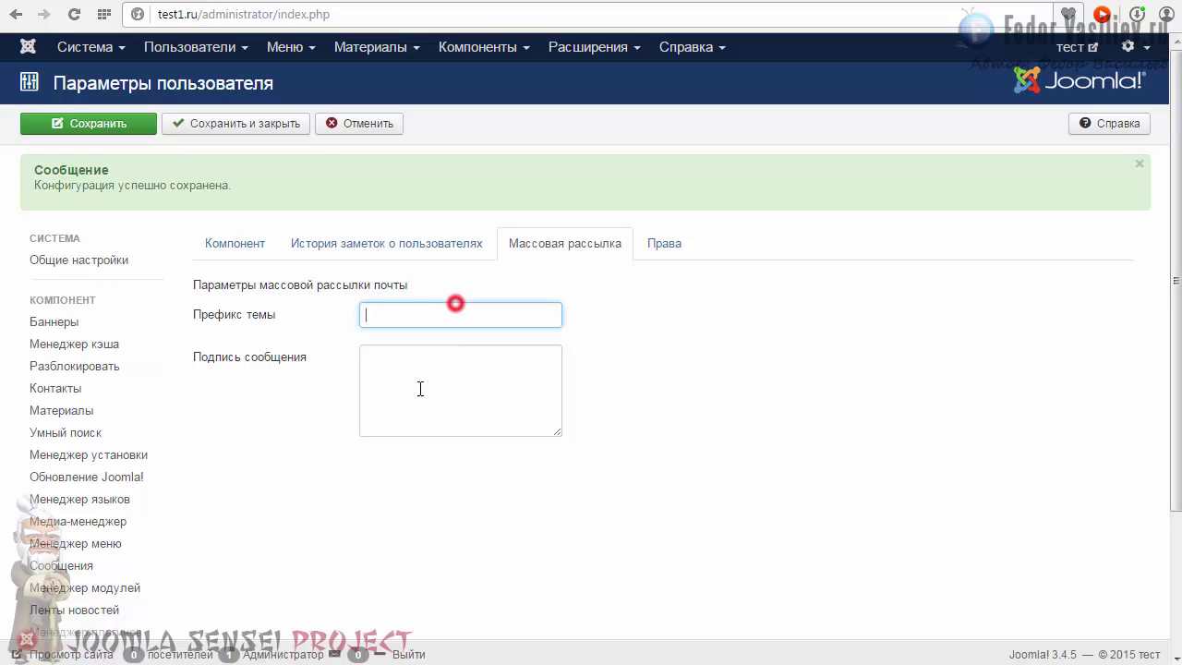
click(417, 388)
click(419, 329)
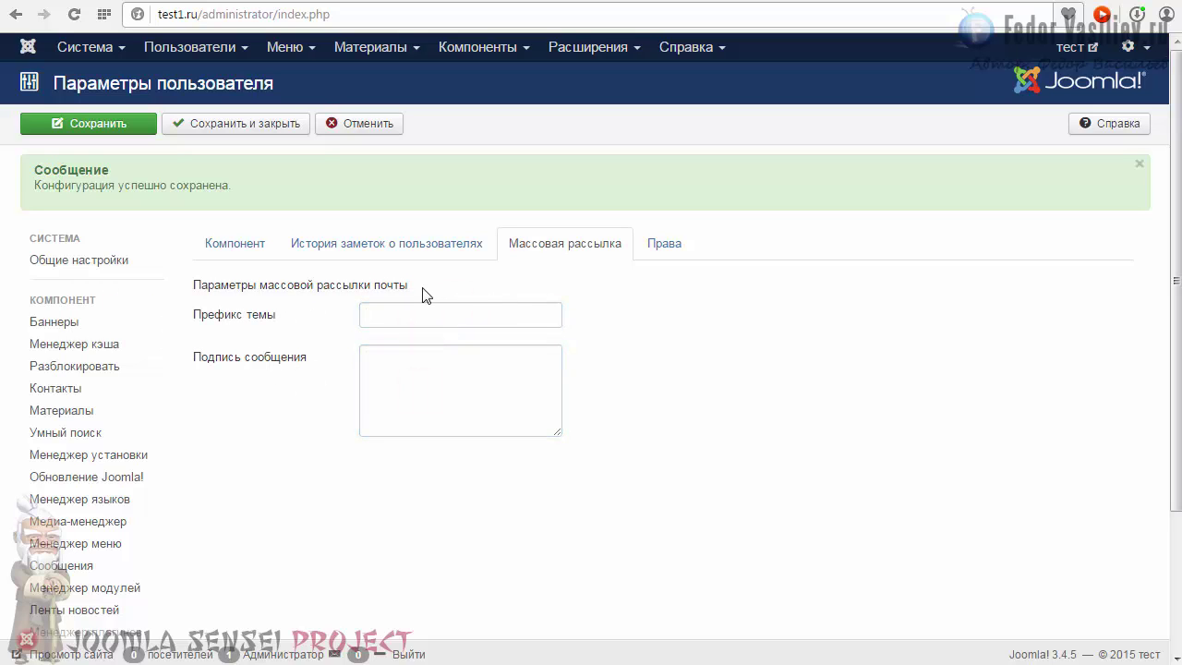
click(547, 251)
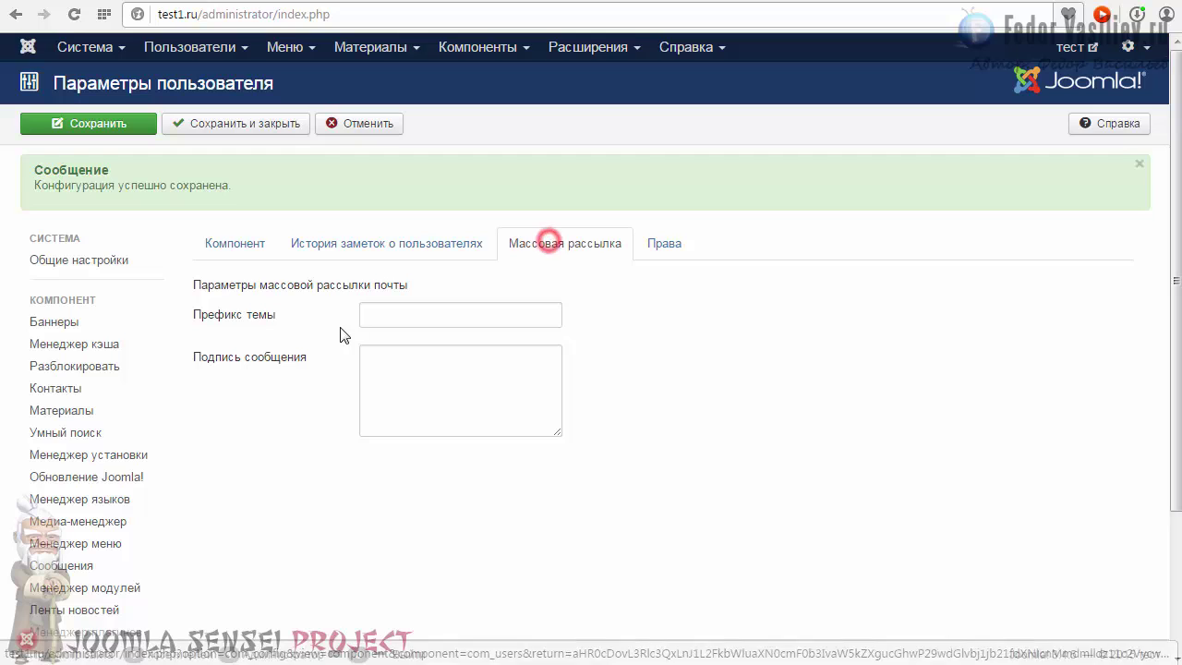
click(394, 313)
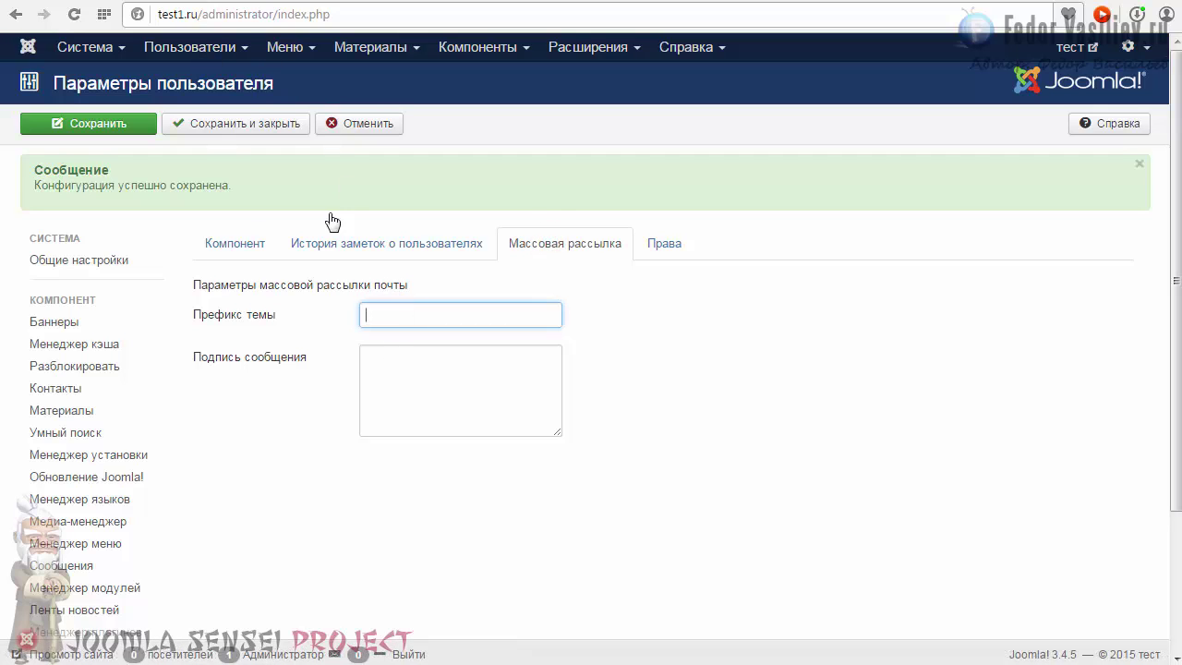
Step: Locate the Массовая рассылка сообщений command among the user functions and relate it to the mass mailing's subject prefix and message signature fields
click(208, 48)
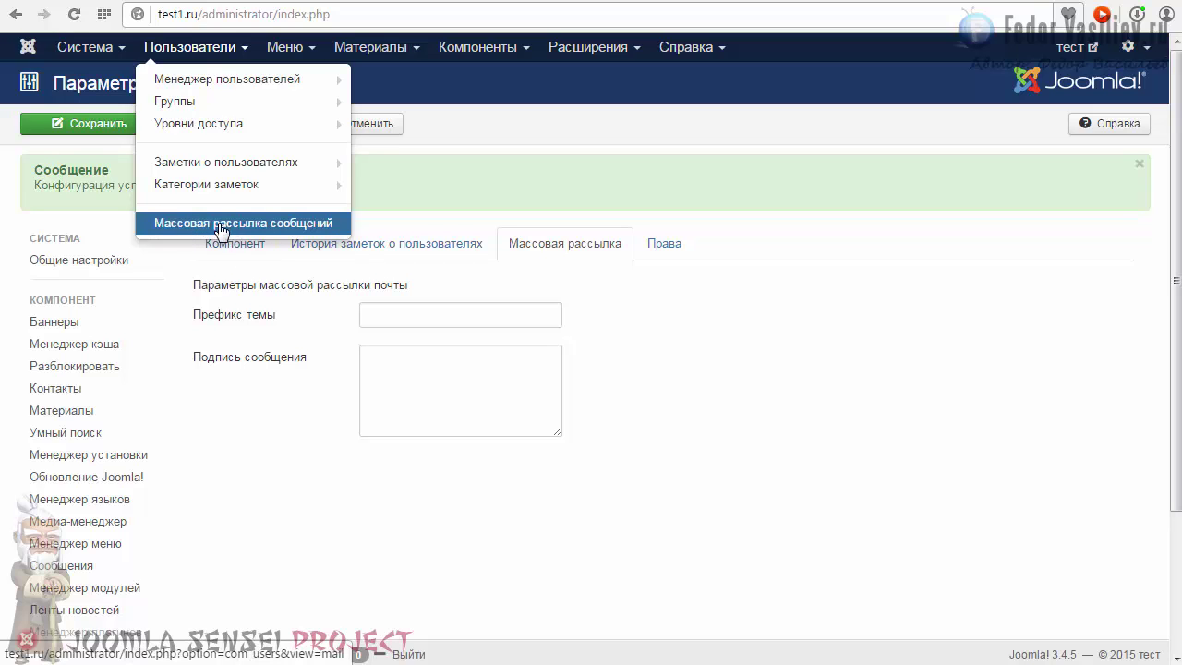
click(394, 312)
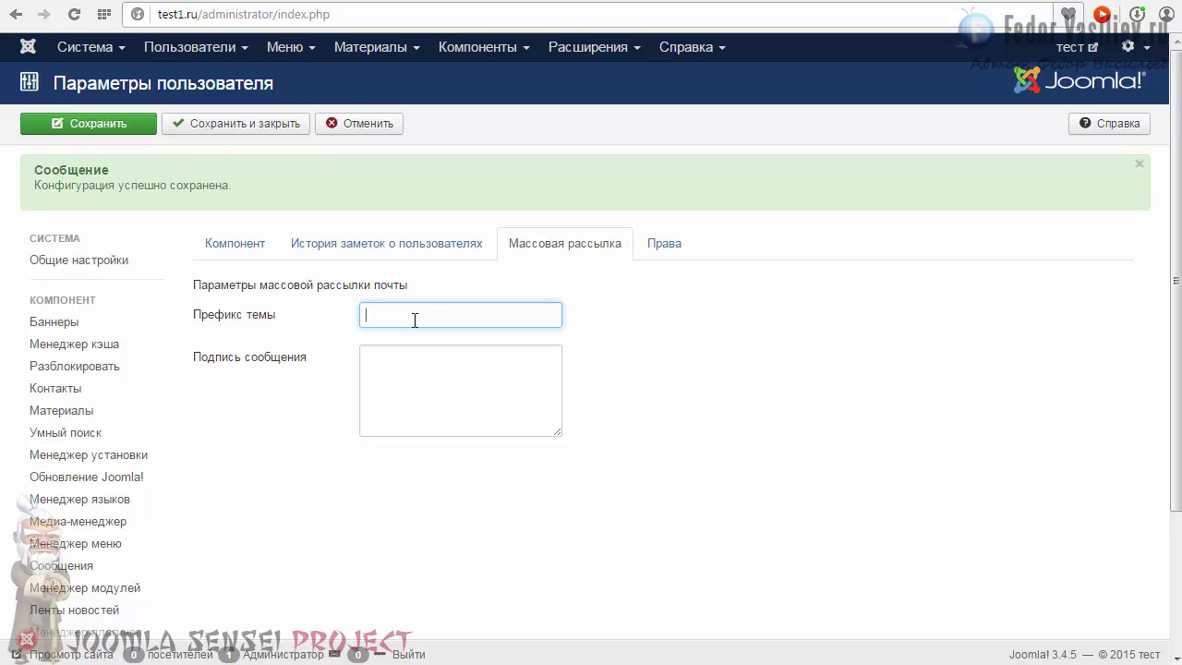
click(237, 47)
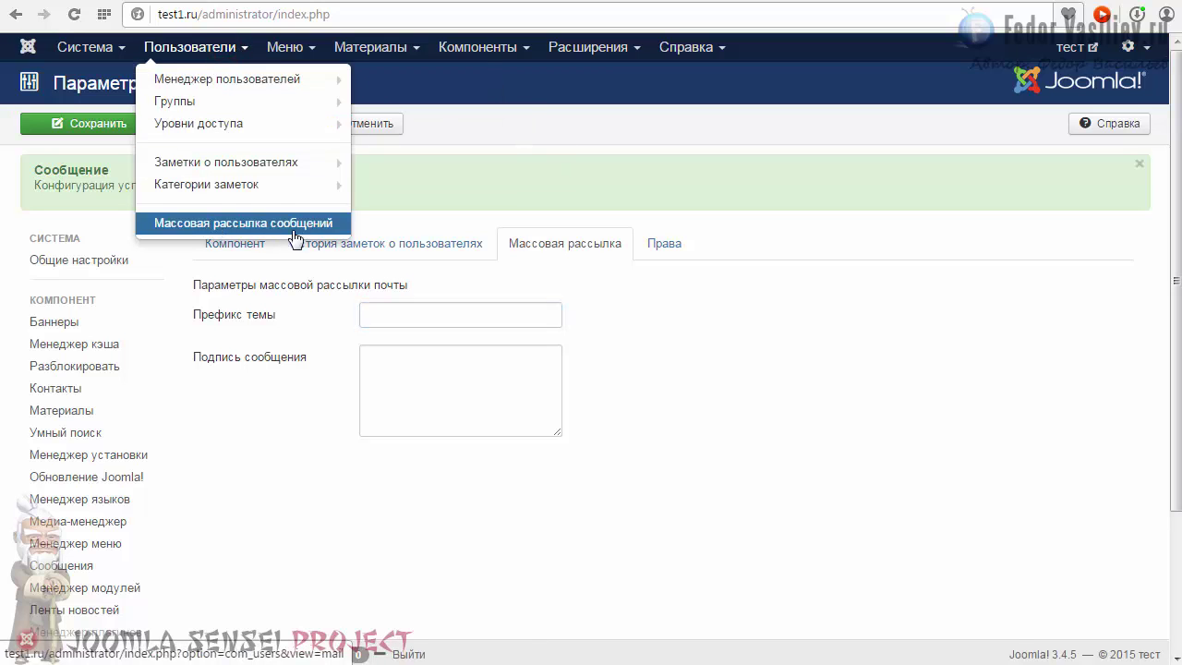
click(464, 317)
click(205, 47)
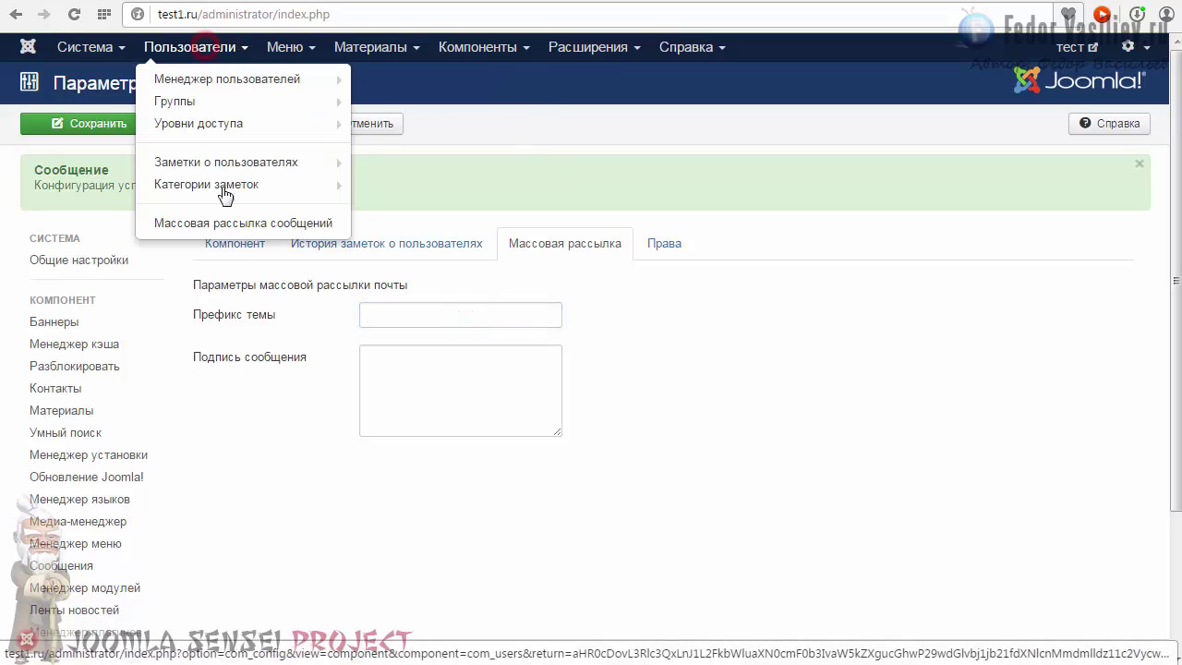
click(433, 319)
click(440, 426)
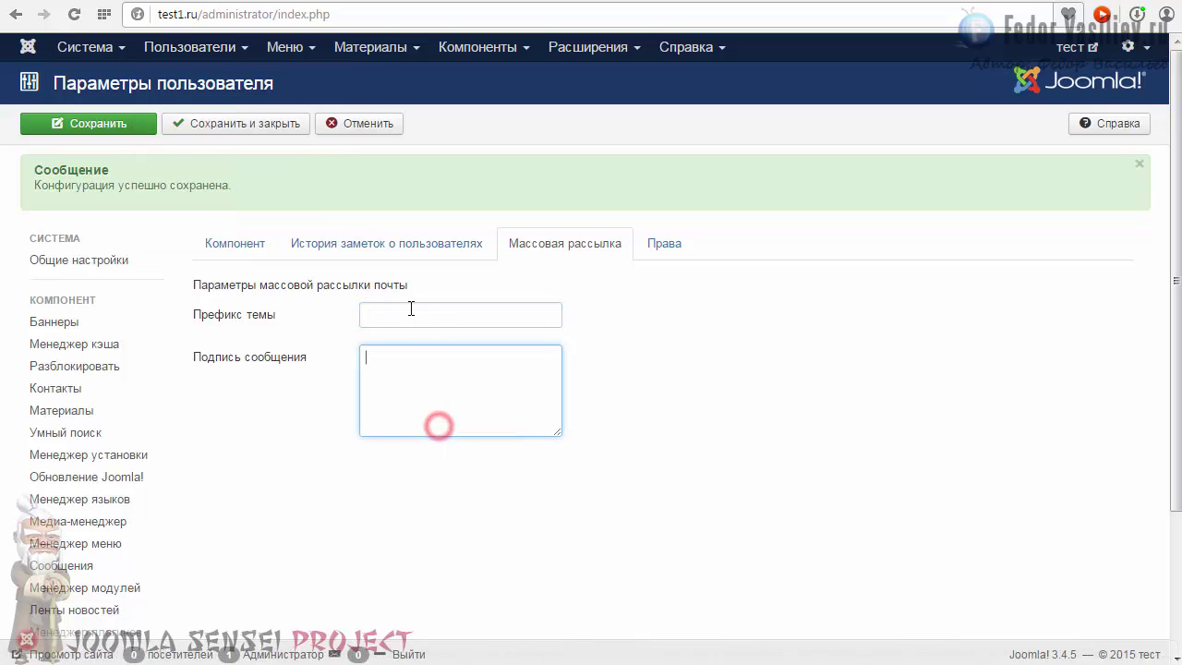
click(409, 308)
click(230, 47)
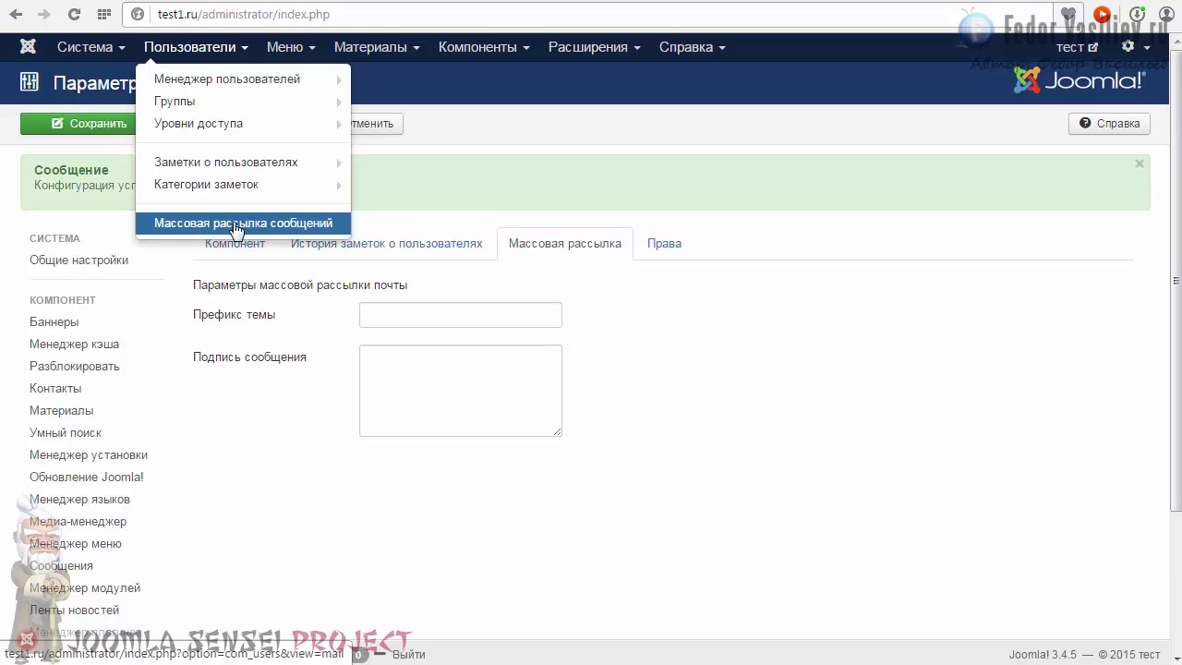
click(428, 318)
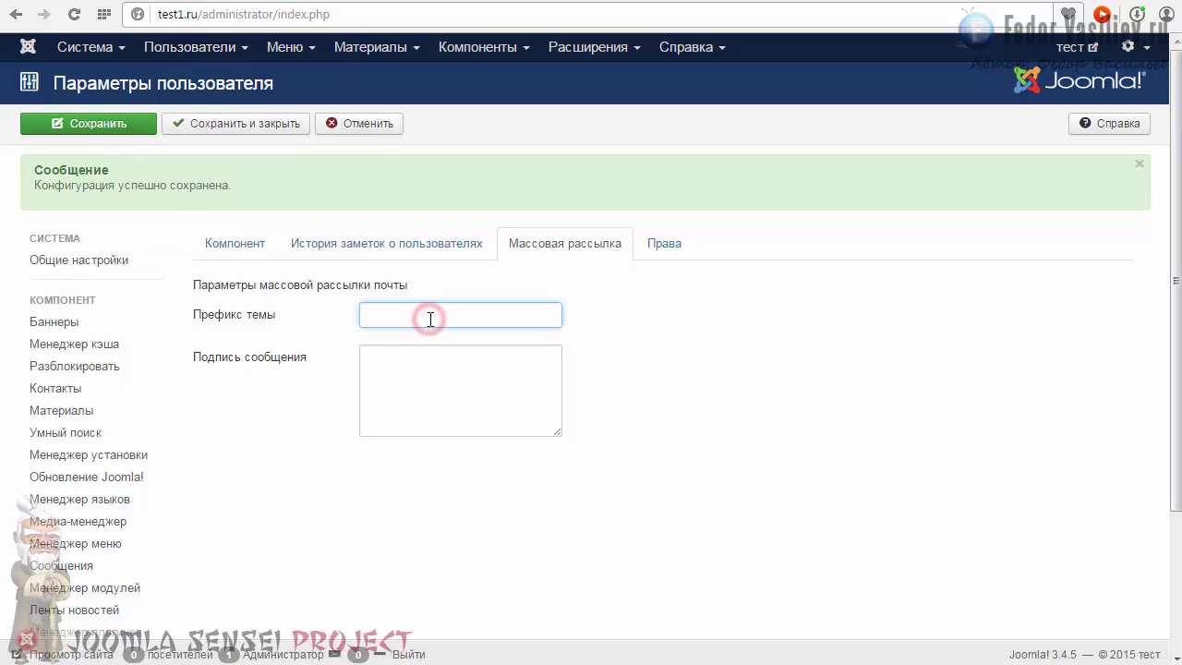
Step: Look over the user manager's permissions (Права), and save and close its settings
click(664, 246)
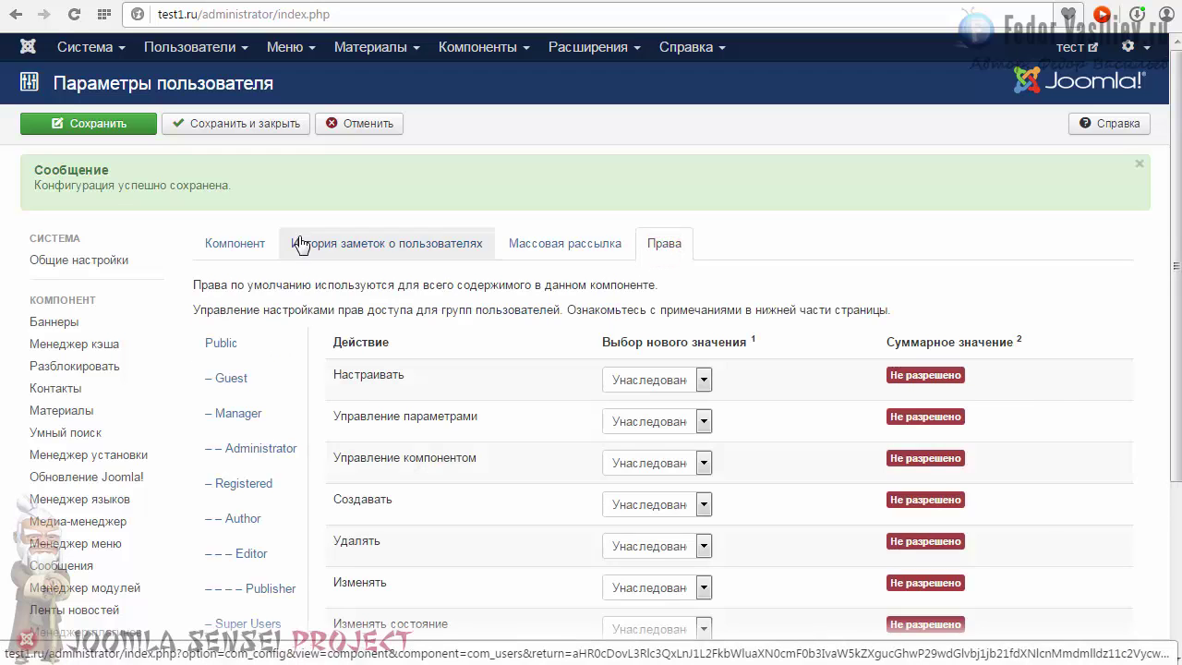
click(234, 242)
click(234, 123)
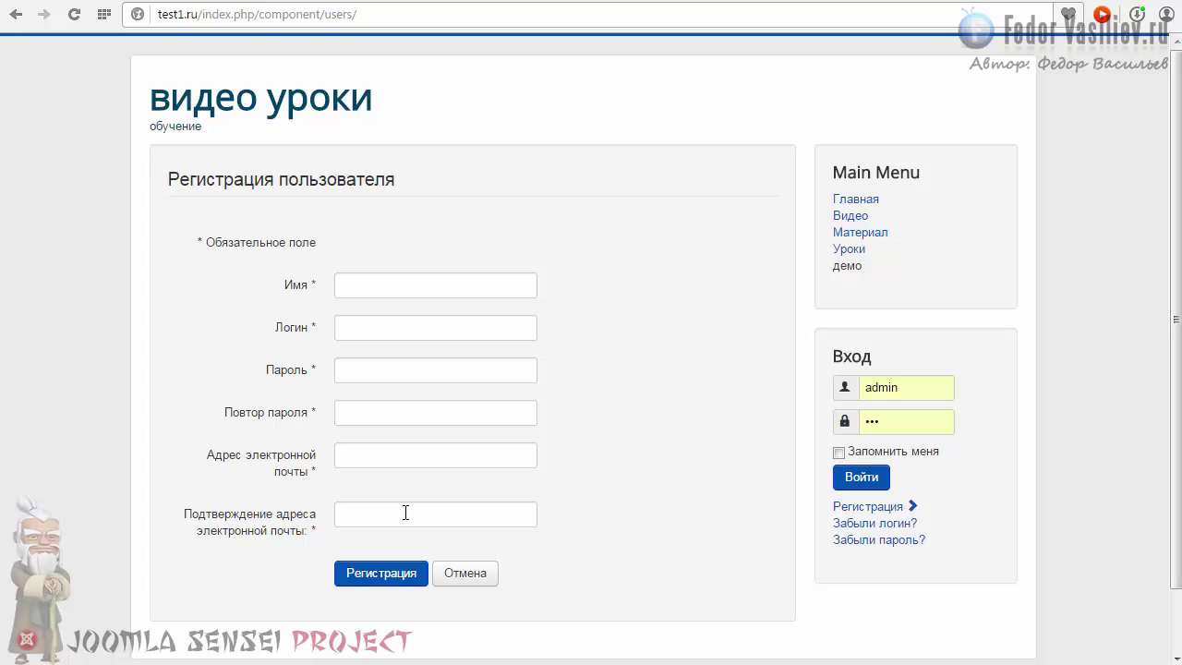
Step: Go through the required fields of the site's user registration form, from Имя to the e-mail confirmation, leaving them empty
click(354, 284)
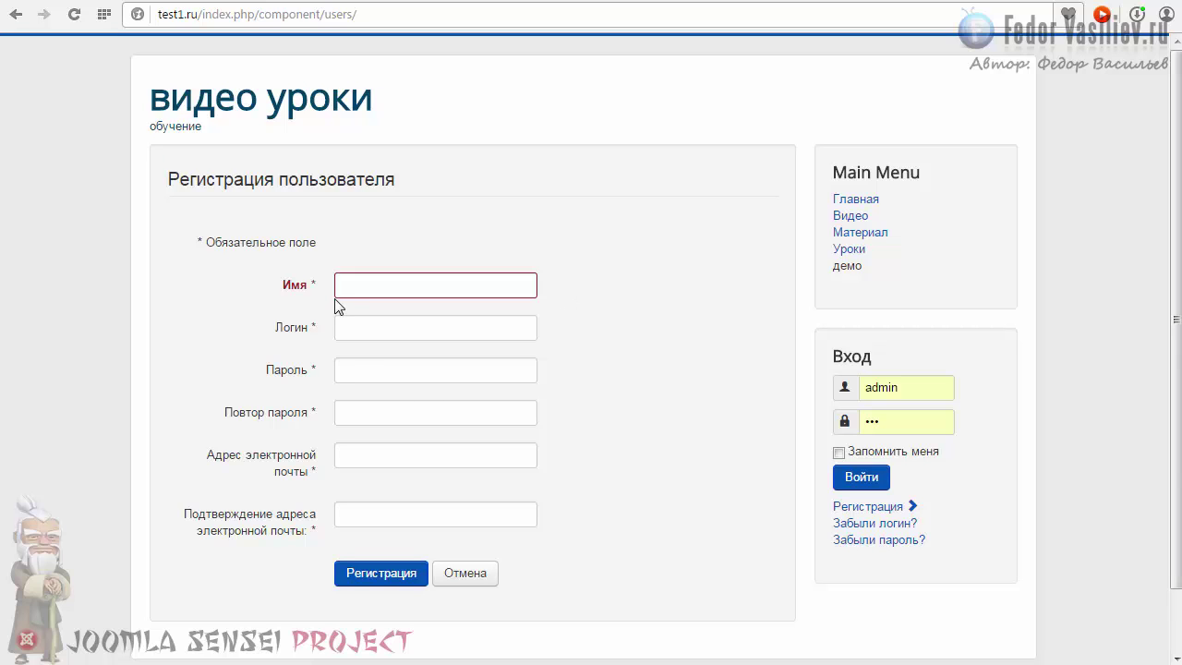
click(369, 327)
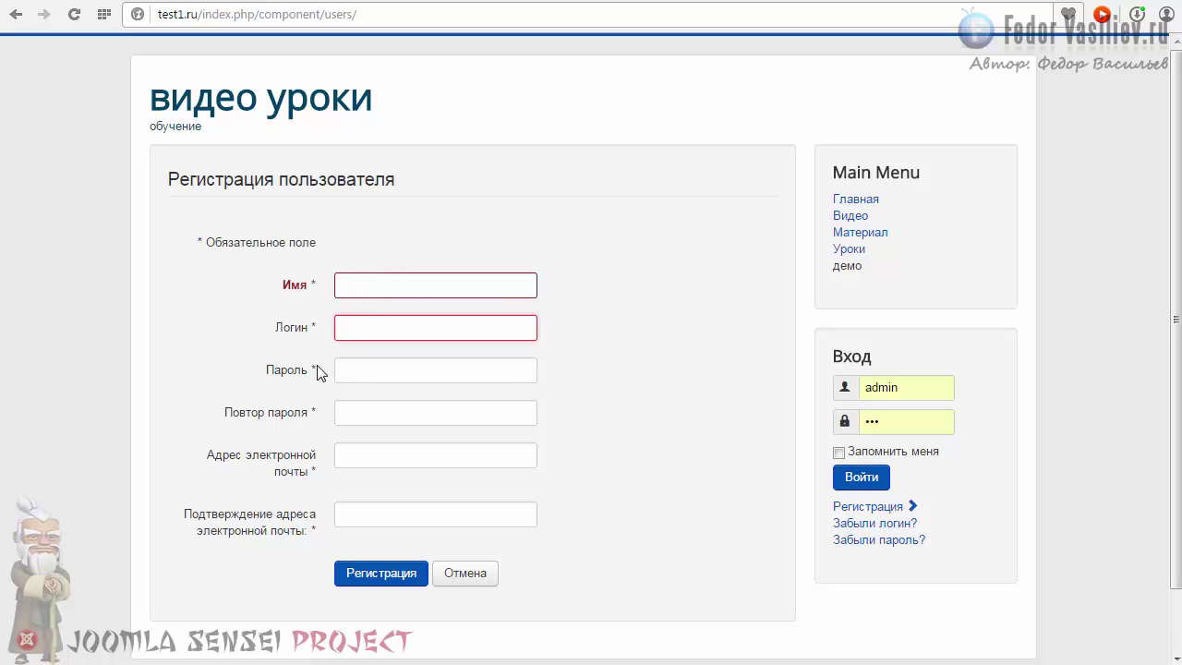
click(383, 370)
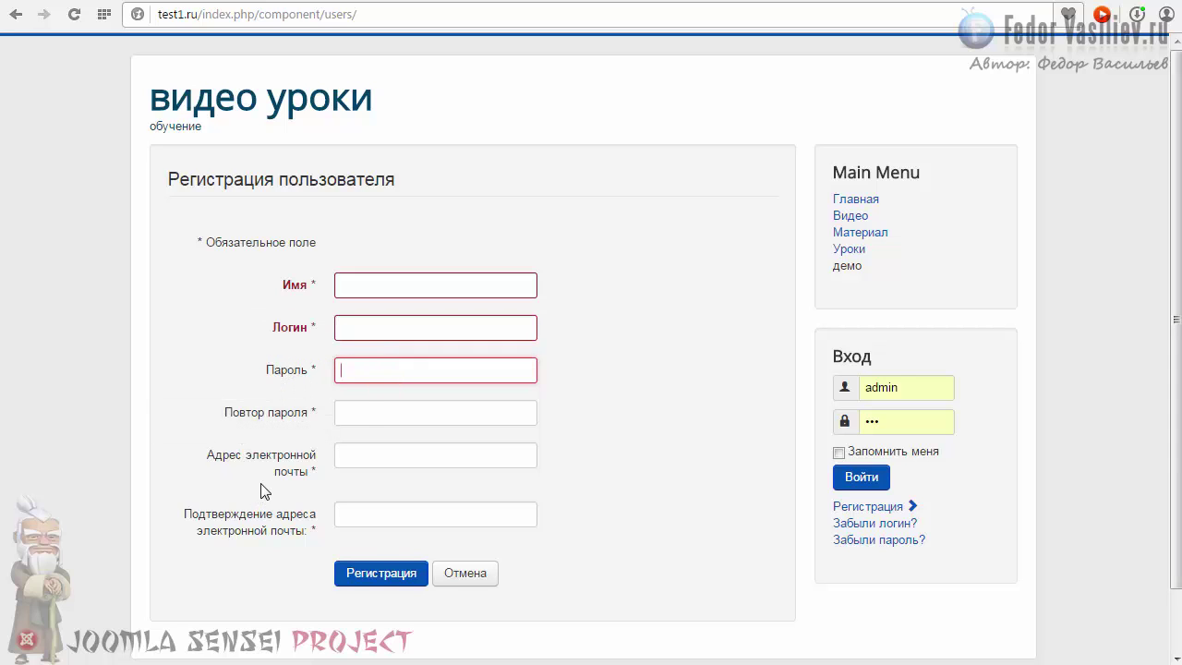
click(366, 411)
click(352, 454)
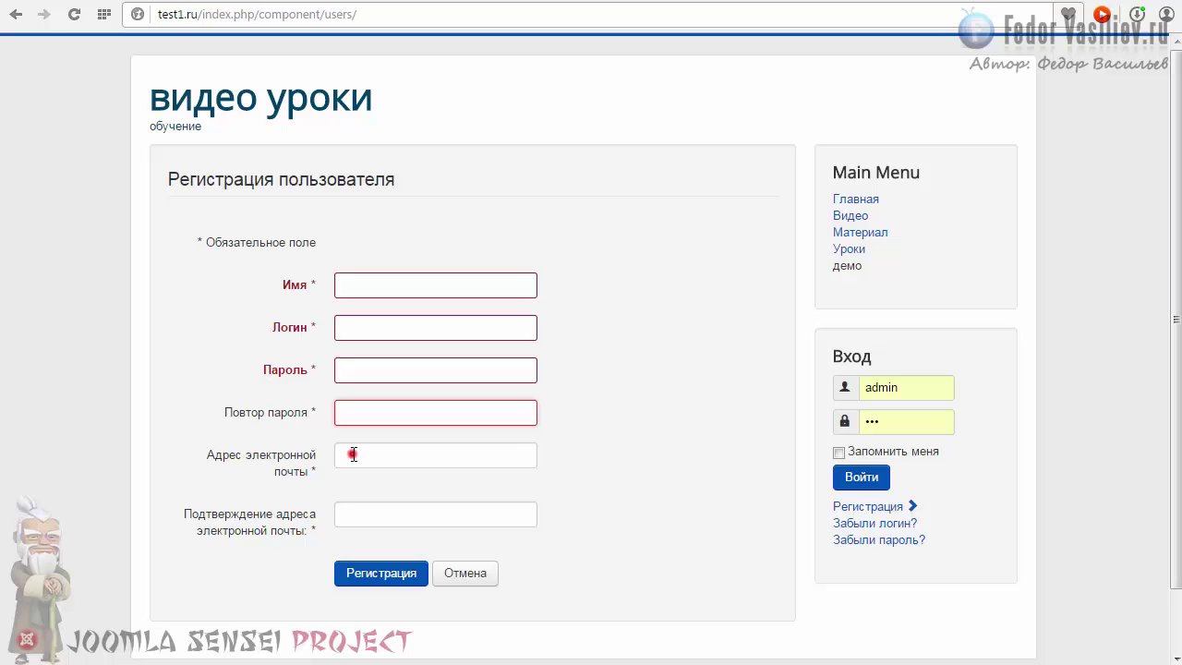
click(348, 516)
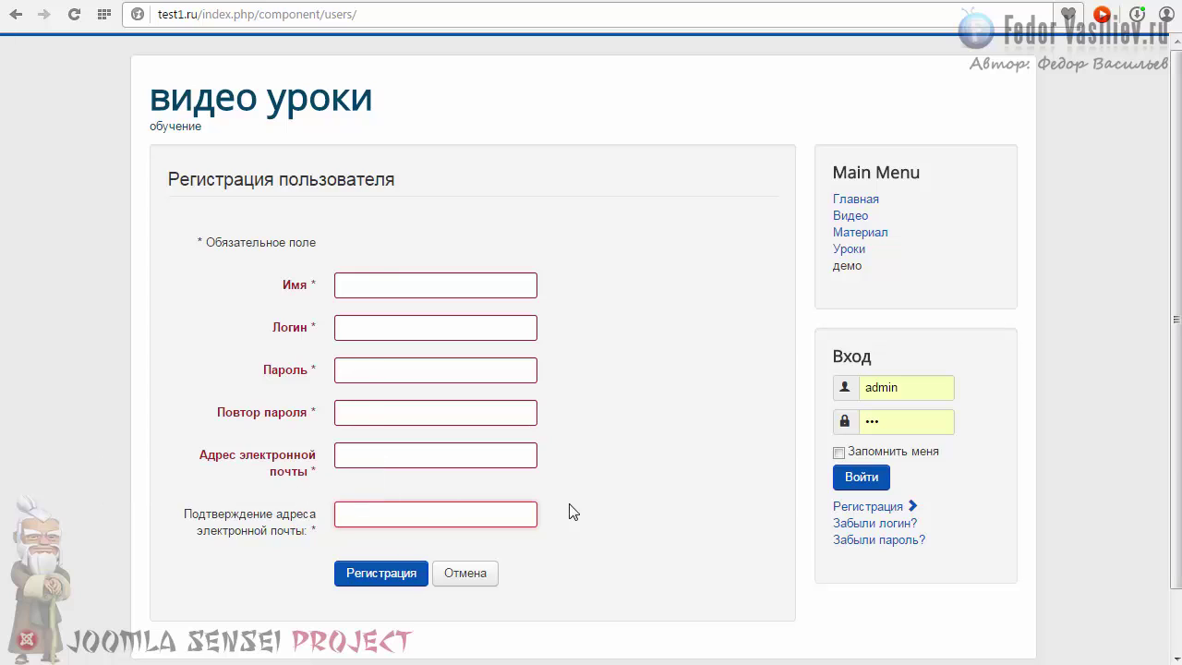
click(1037, 551)
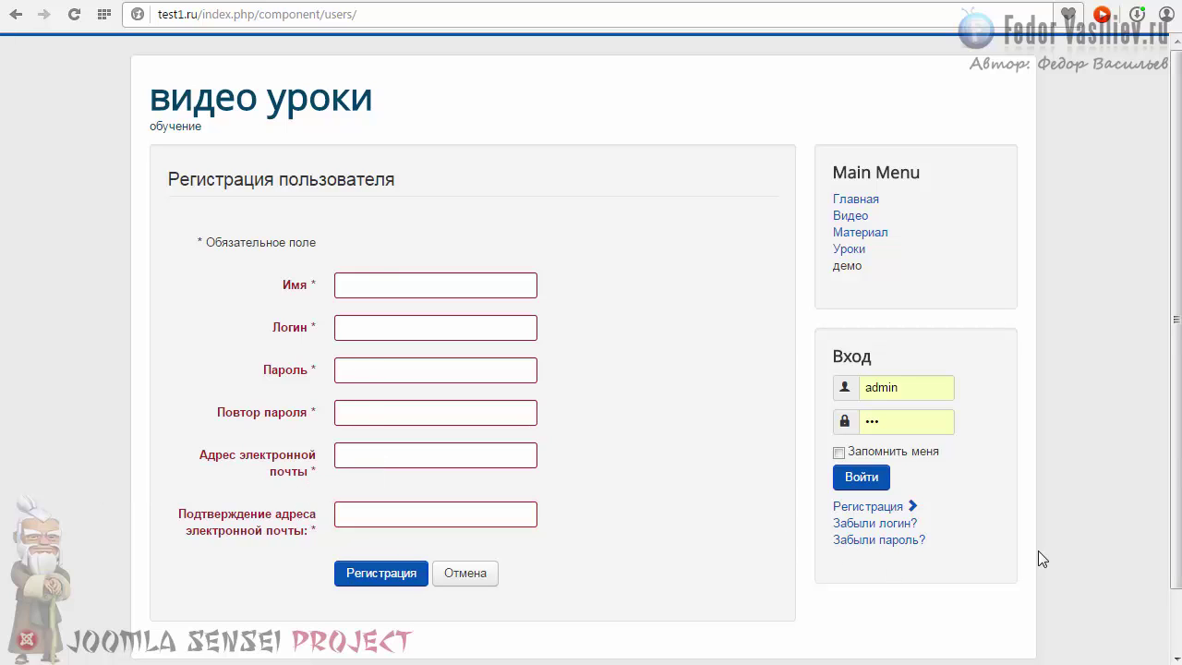